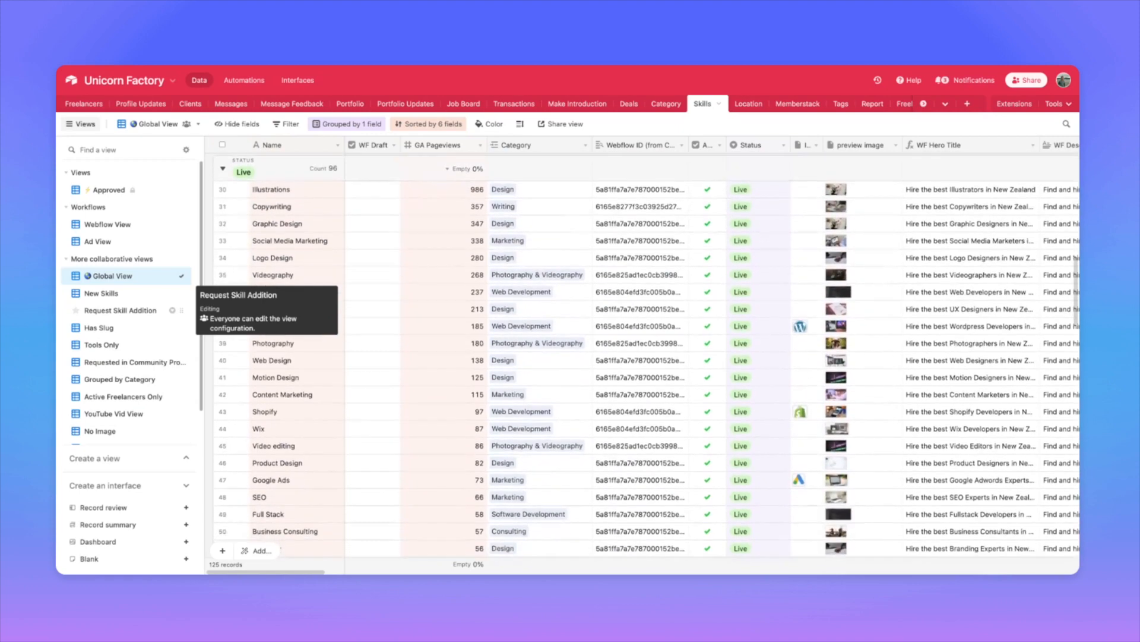
# Step: Browse the property gallery, then go to the base's Interfaces intro page
pyautogui.scroll(-2, 647, 356)
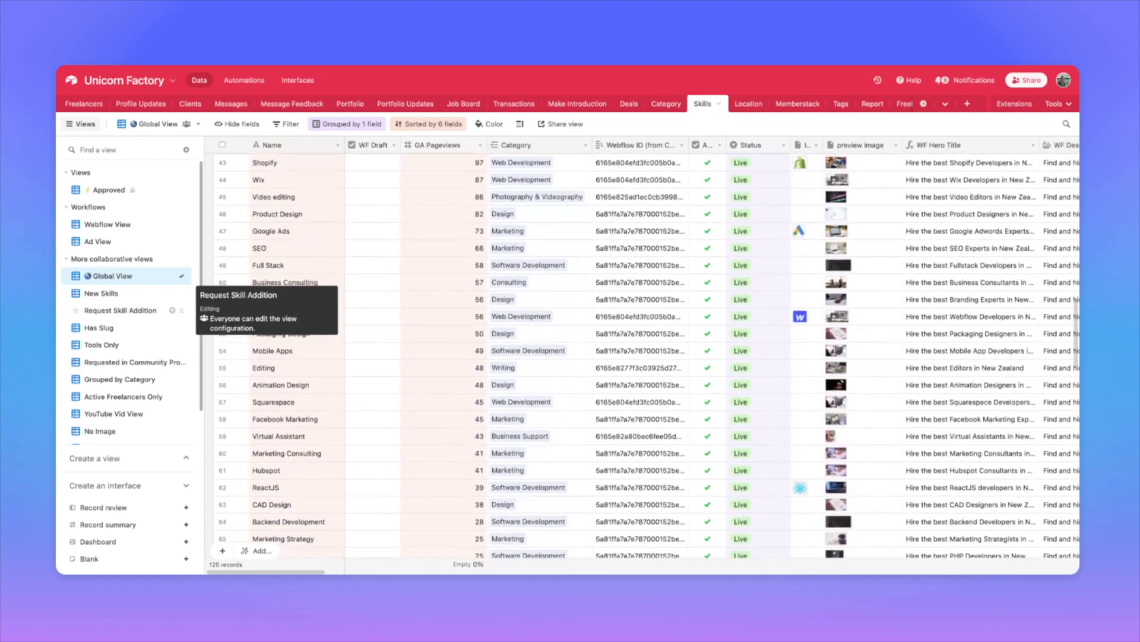
pyautogui.scroll(-5, 647, 356)
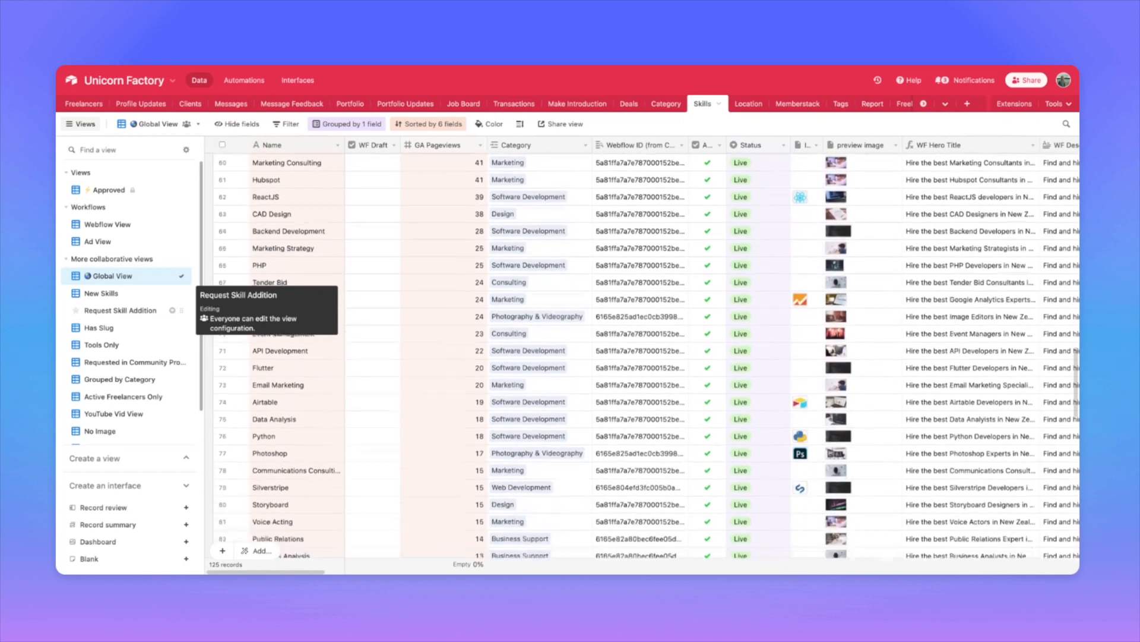
pyautogui.scroll(-6, 647, 357)
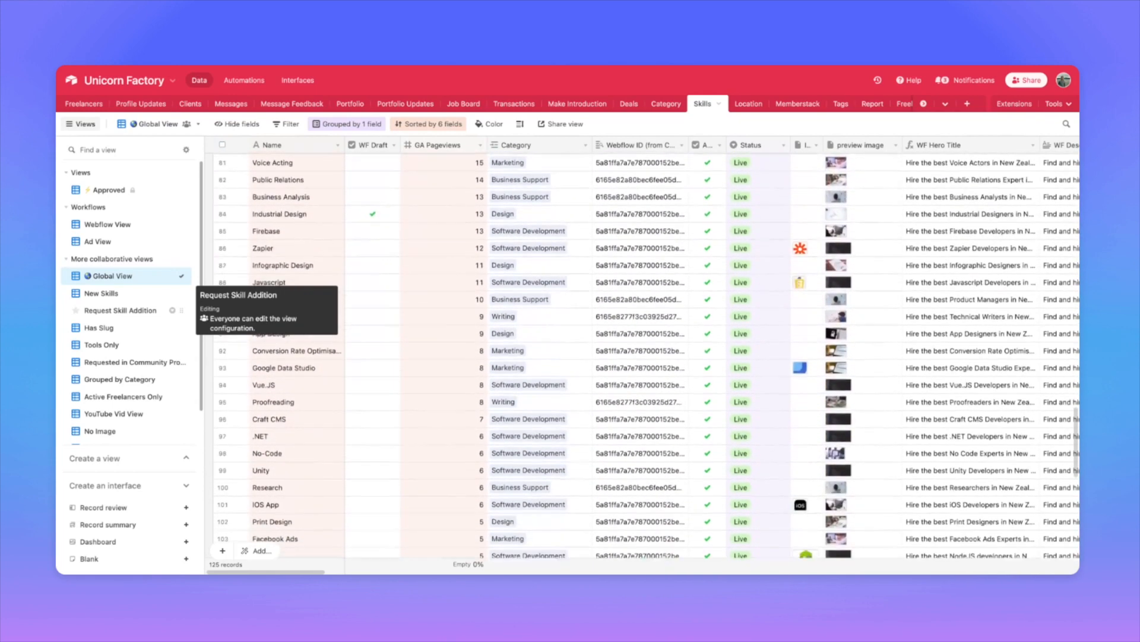
pyautogui.scroll(-3, 648, 356)
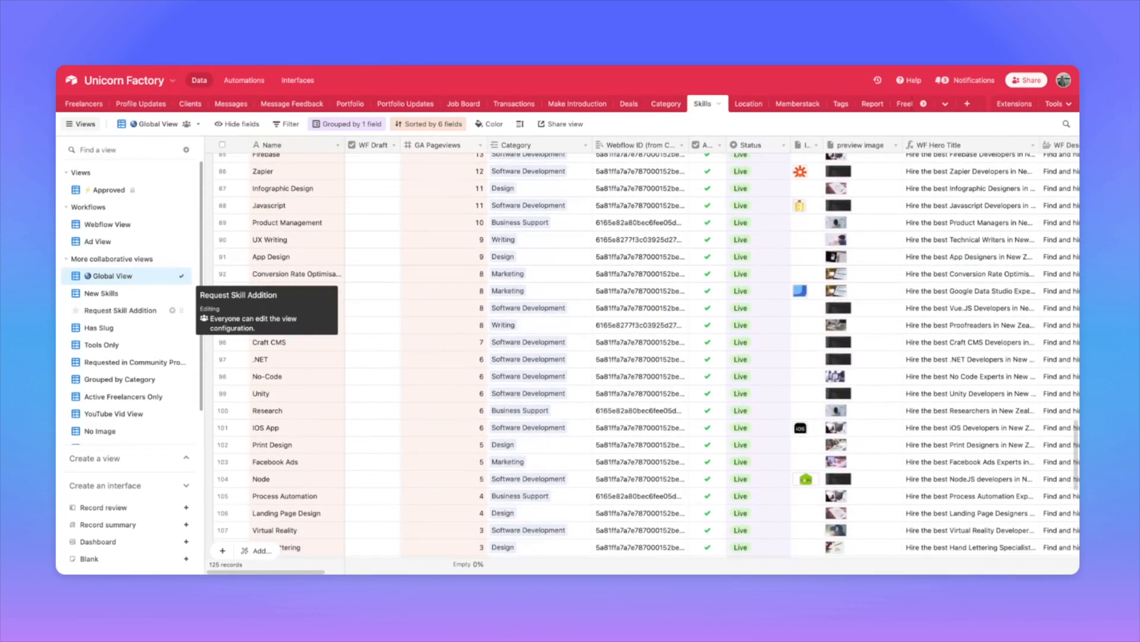
pyautogui.scroll(-6, 648, 356)
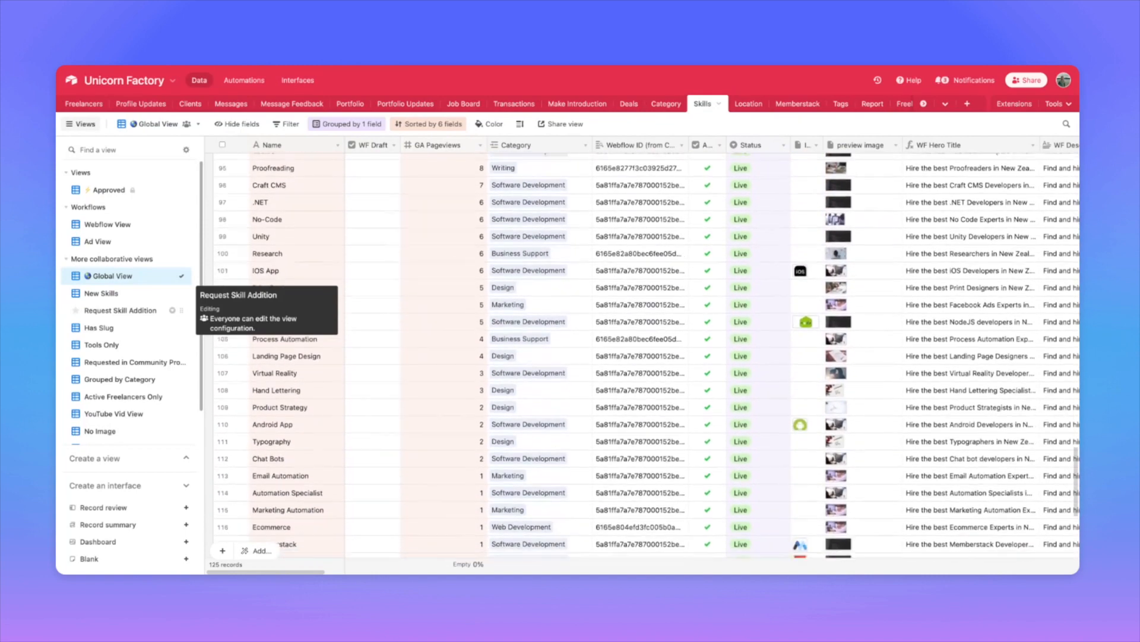
pyautogui.scroll(-6, 647, 357)
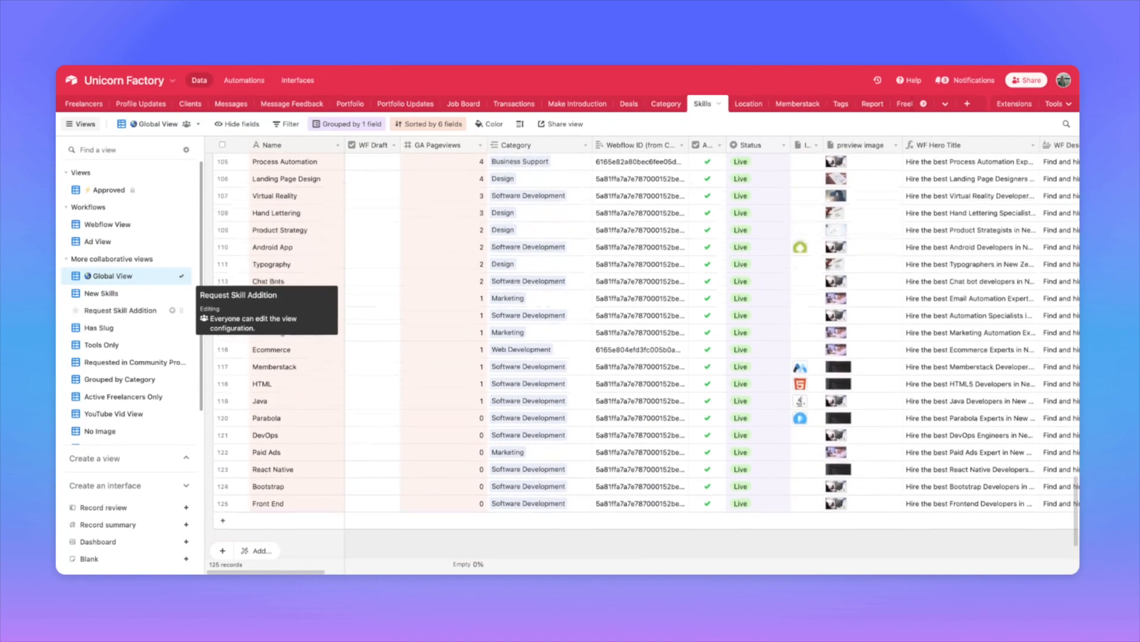
pyautogui.scroll(-2, 648, 321)
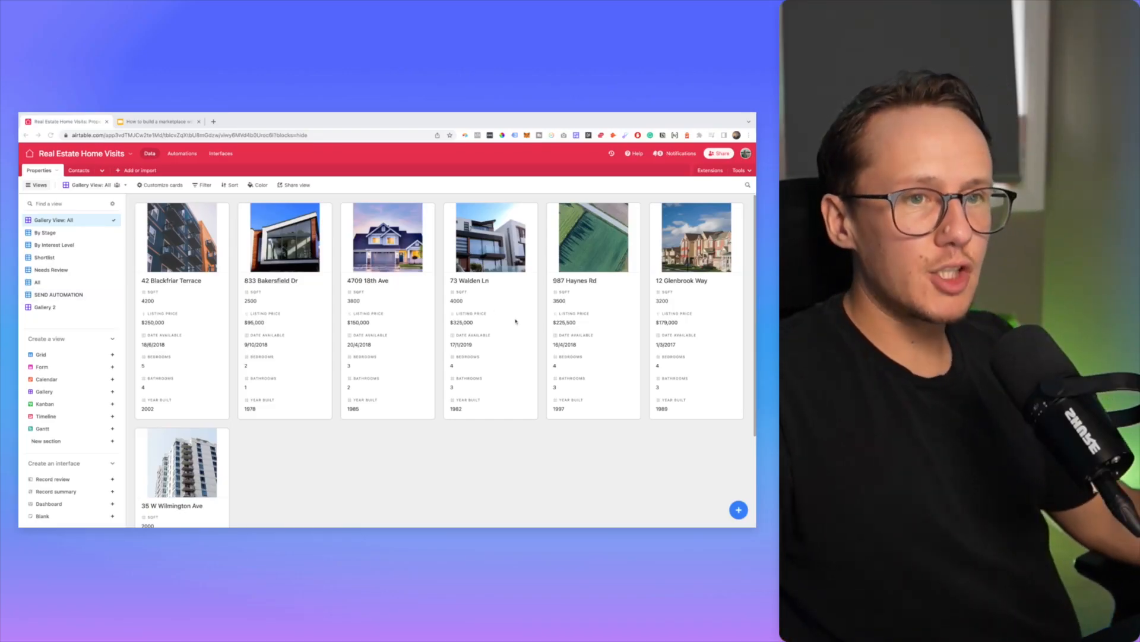
pyautogui.scroll(-2, 426, 364)
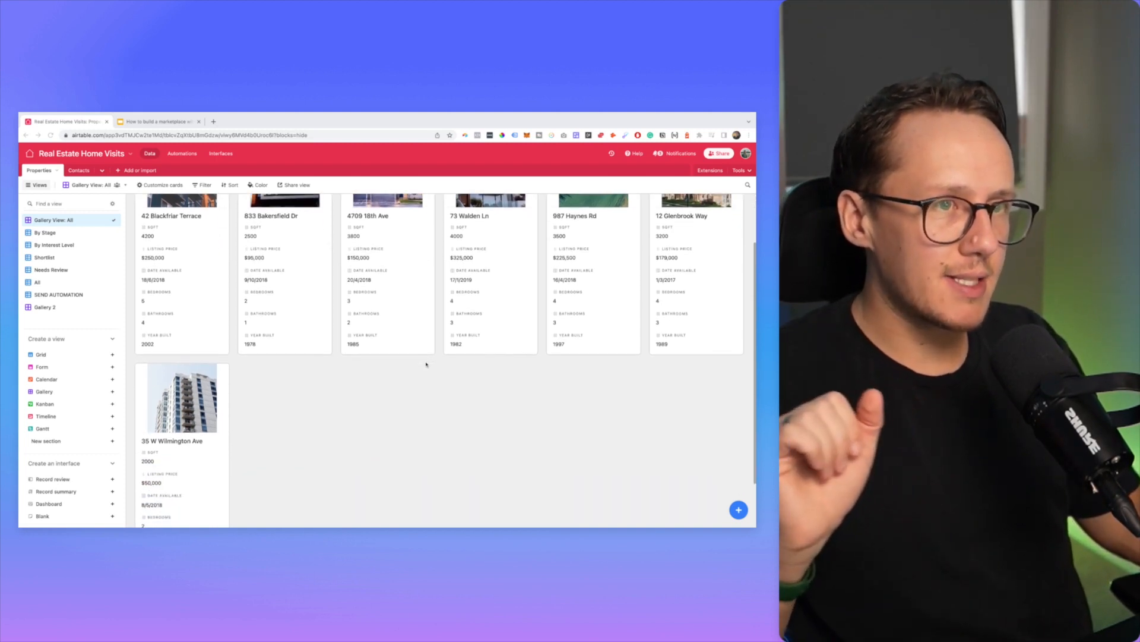
pyautogui.scroll(2, 426, 364)
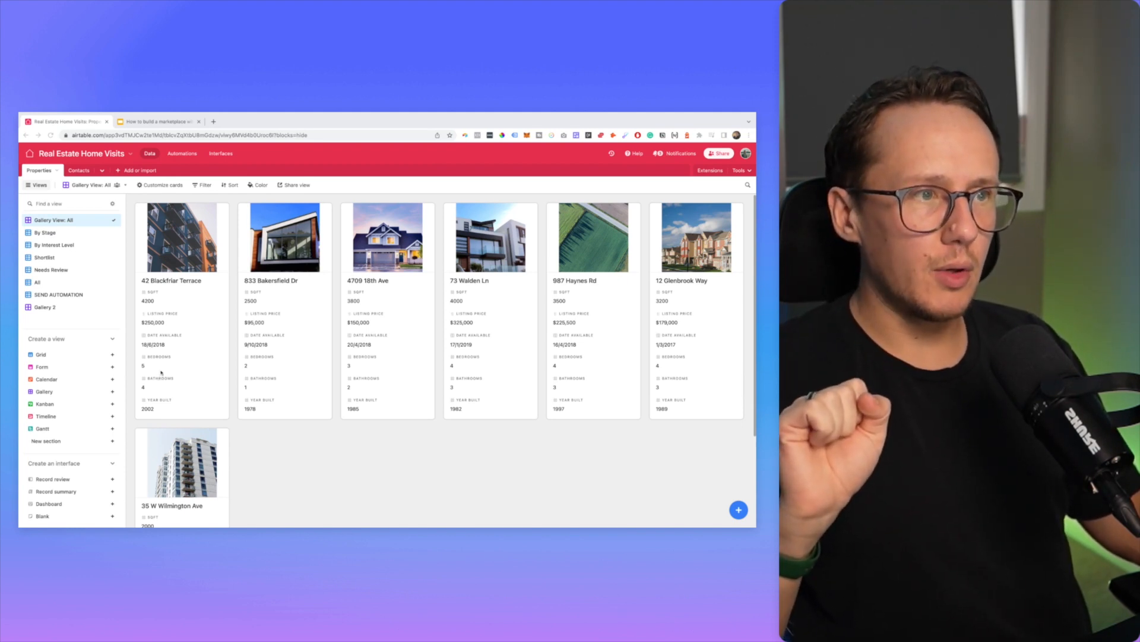
pyautogui.click(223, 157)
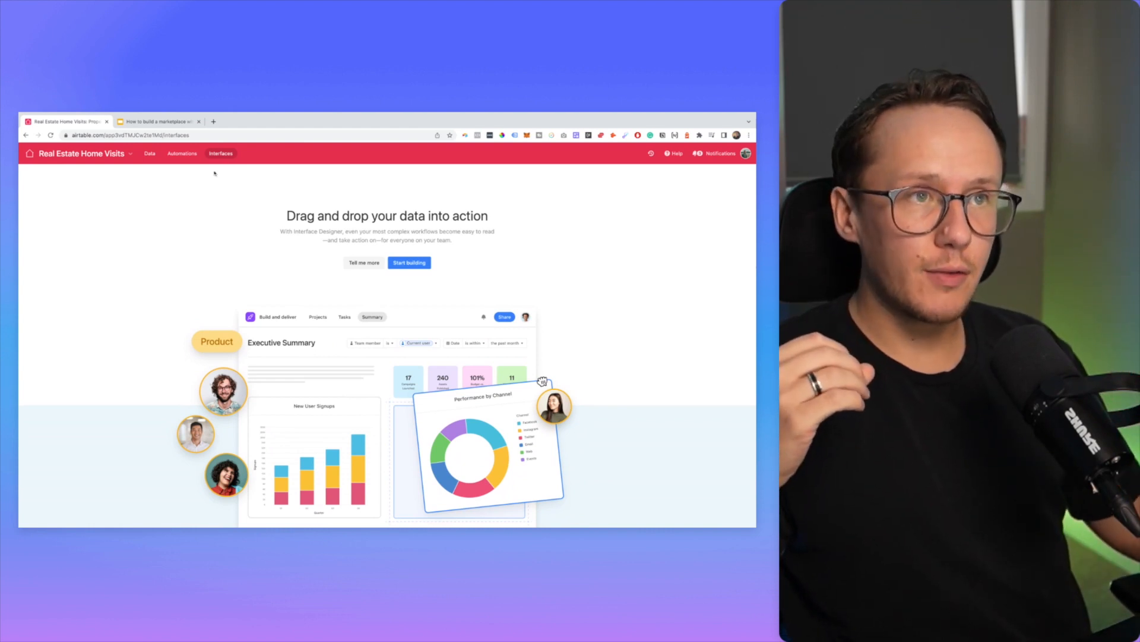
# Step: Switch from Interfaces to the base's Automations section
pyautogui.click(191, 158)
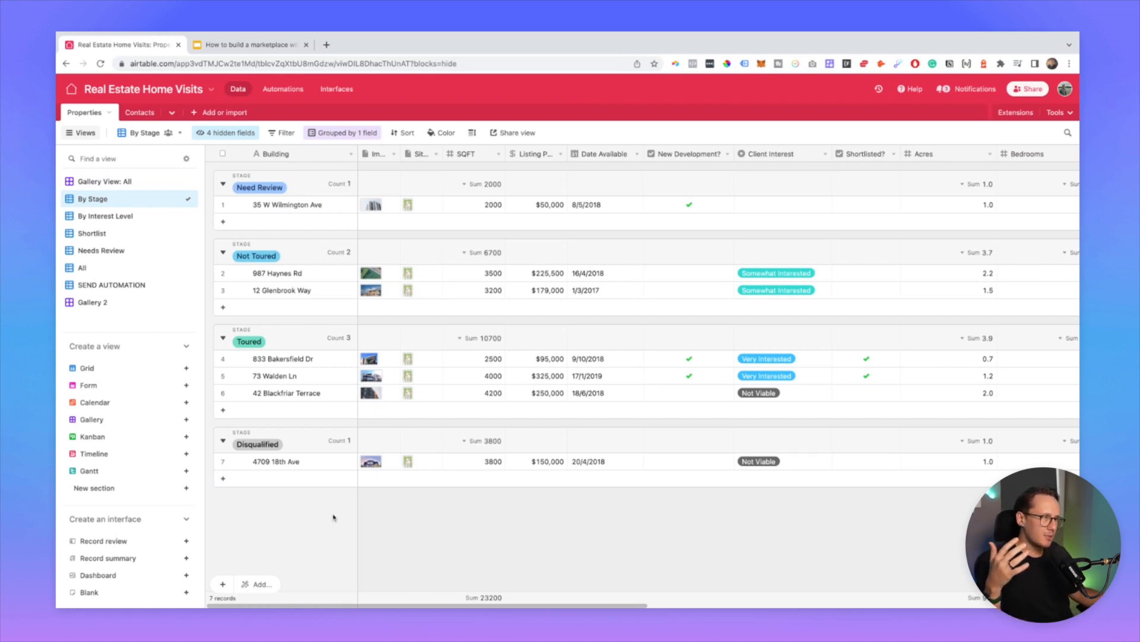
pyautogui.hscroll(10, 699, 393)
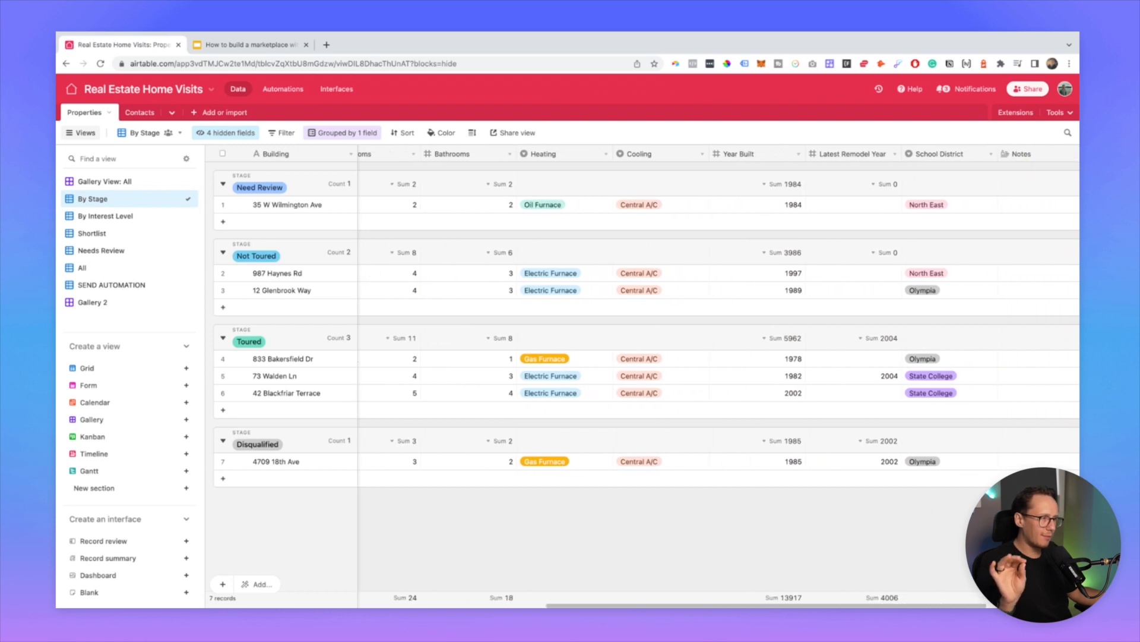
pyautogui.hscroll(3, 701, 380)
pyautogui.hscroll(-6, 701, 380)
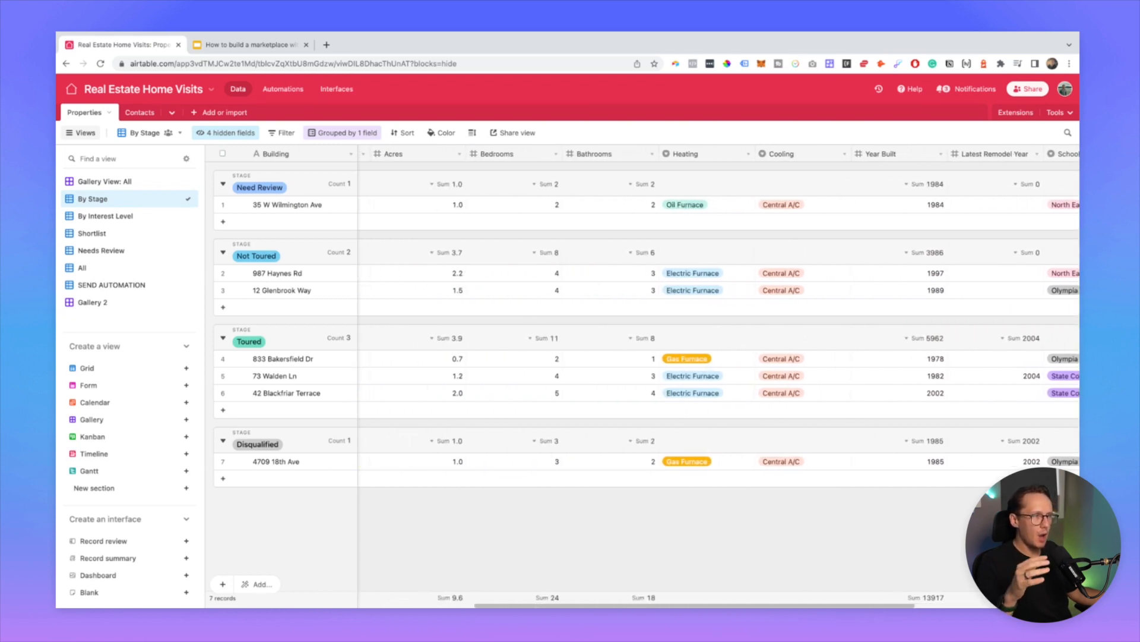
pyautogui.hscroll(-8, 701, 380)
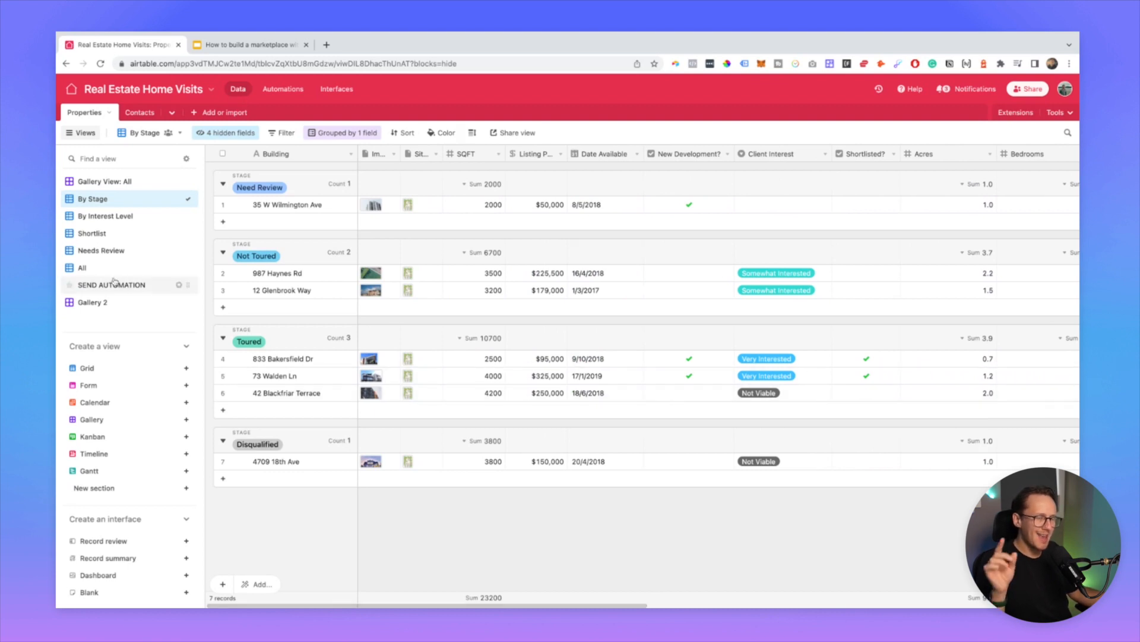
pyautogui.moveTo(114, 281)
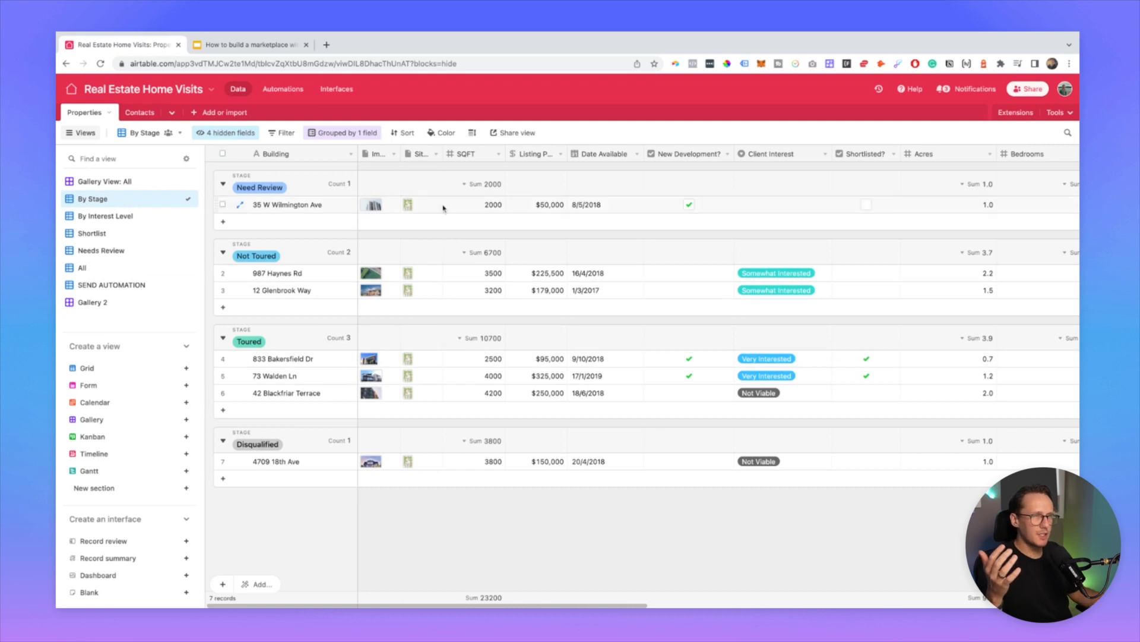
# Step: Start building a new interface named 'Real Estate Home Page' and continue to layouts
pyautogui.click(339, 95)
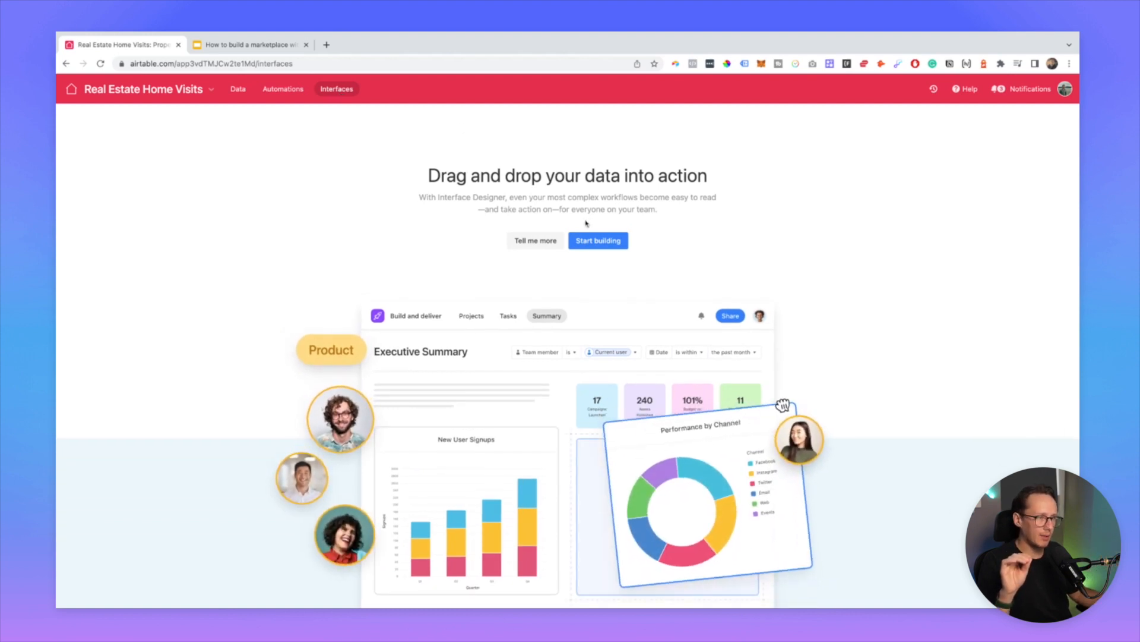
pyautogui.click(595, 241)
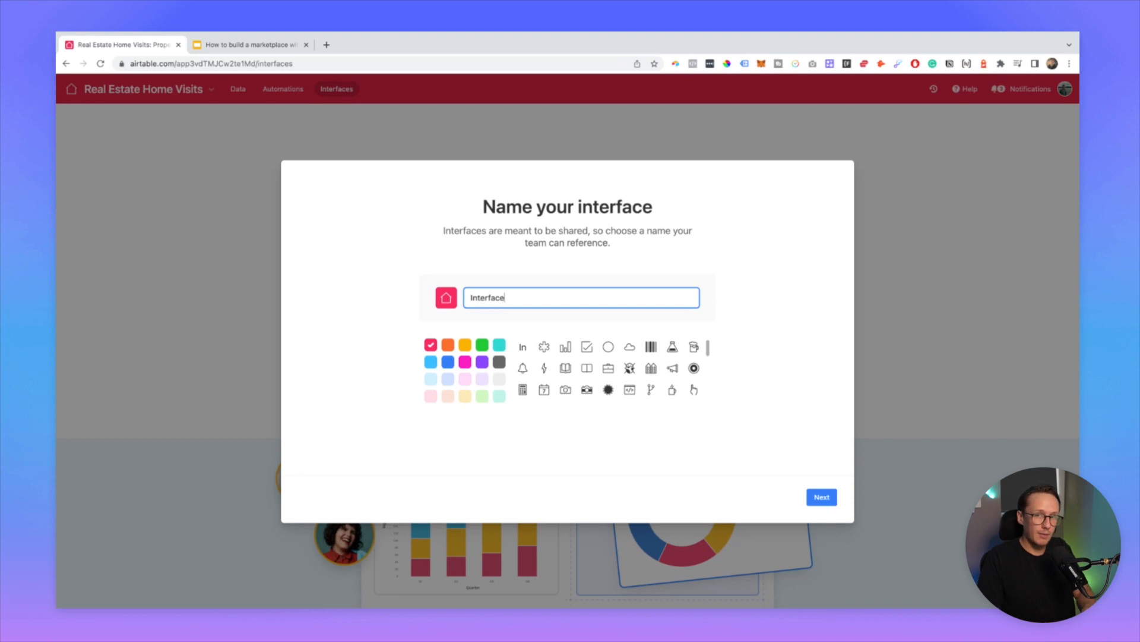
pyautogui.press('super+a')
pyautogui.write('Ai')
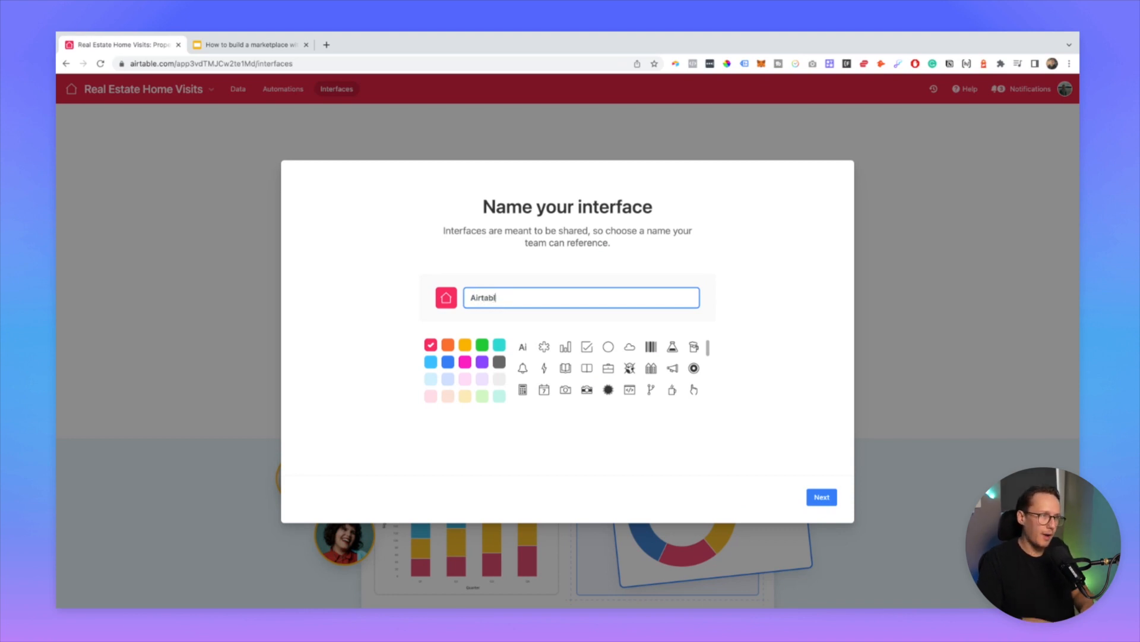
pyautogui.write('Real Estate Ho')
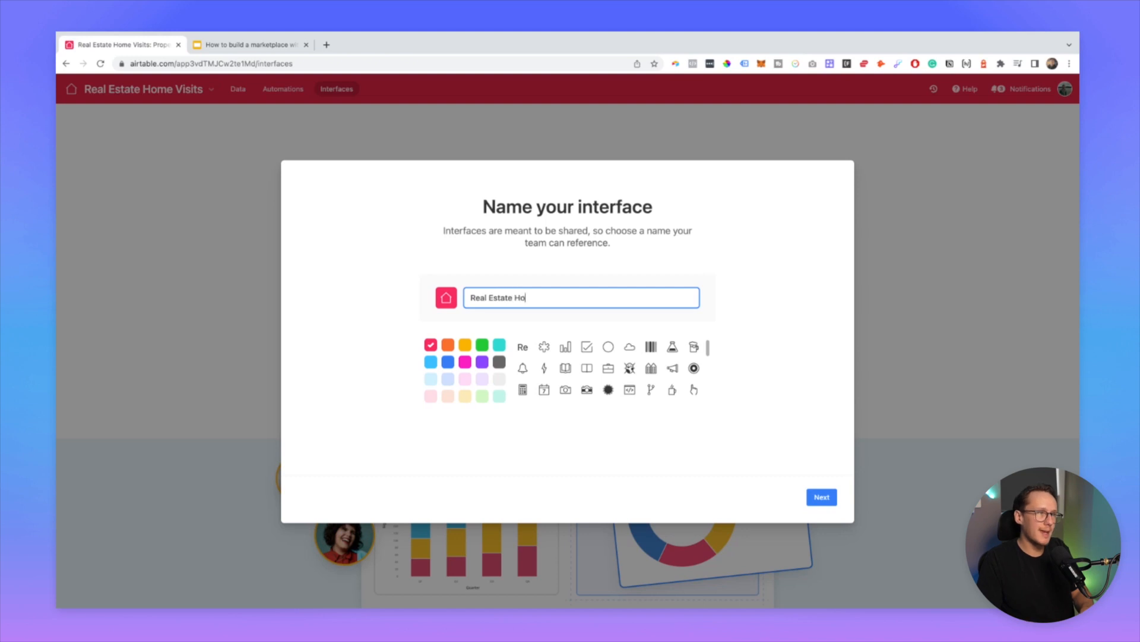
pyautogui.write('me Page')
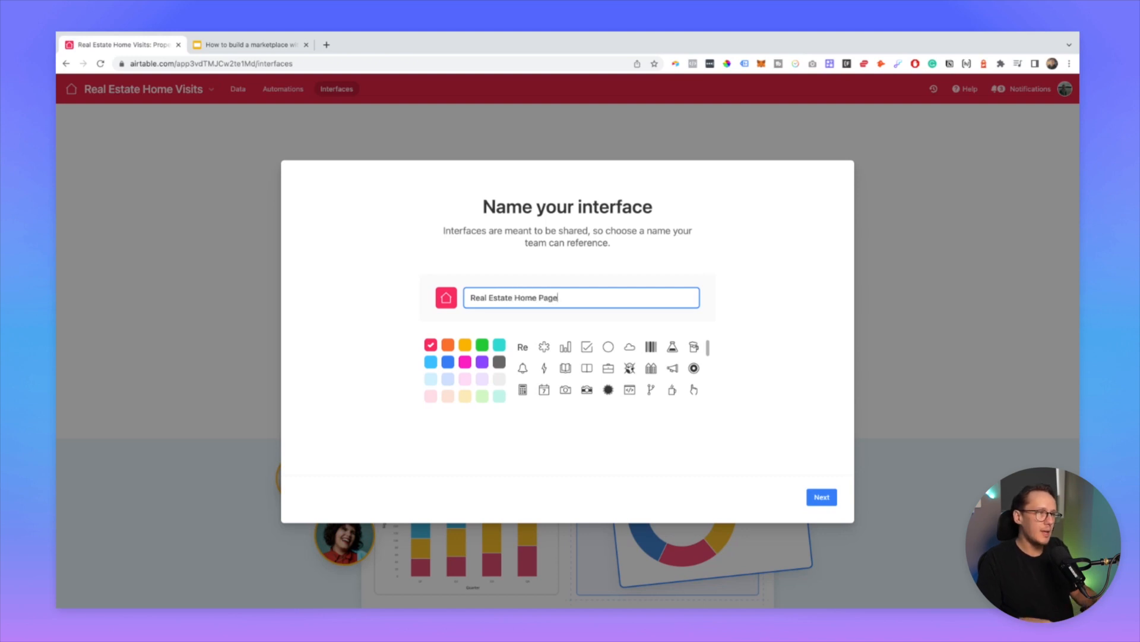
pyautogui.click(822, 502)
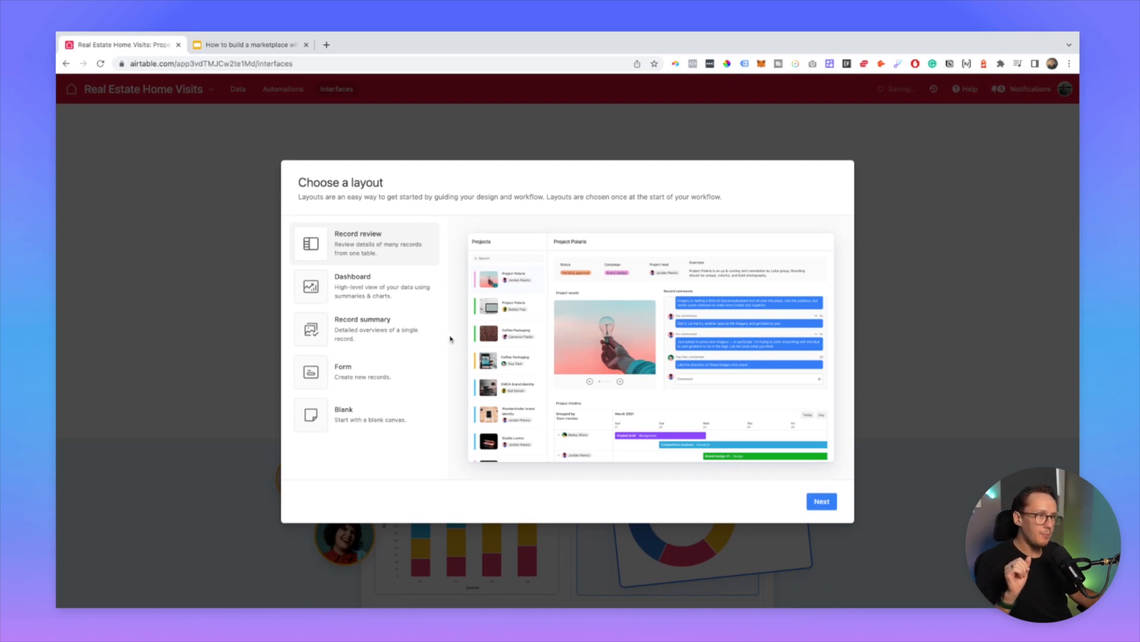
# Step: Preview the Dashboard, Record summary, Form and Blank layouts, then settle on Record review
pyautogui.click(388, 279)
pyautogui.click(390, 342)
pyautogui.click(387, 366)
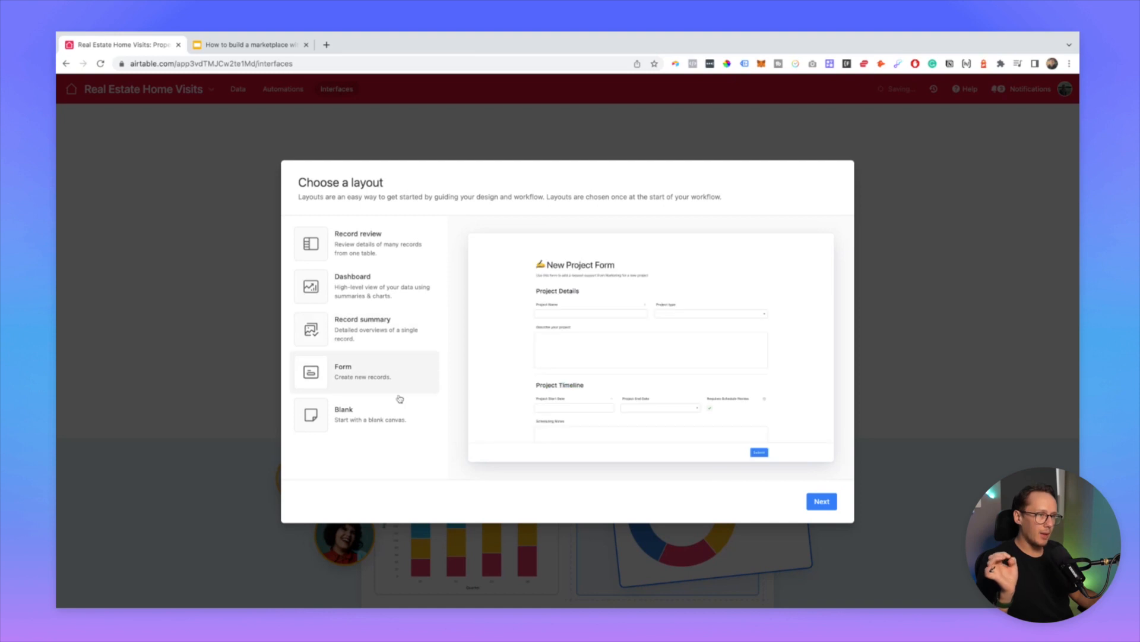
pyautogui.click(401, 416)
pyautogui.click(387, 259)
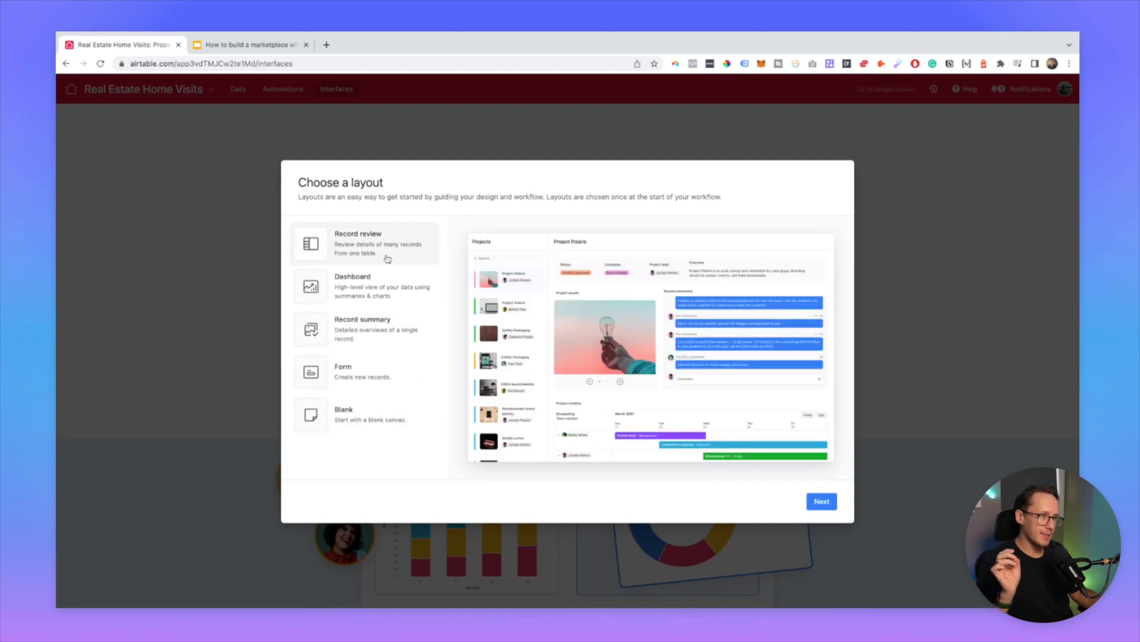
pyautogui.click(374, 335)
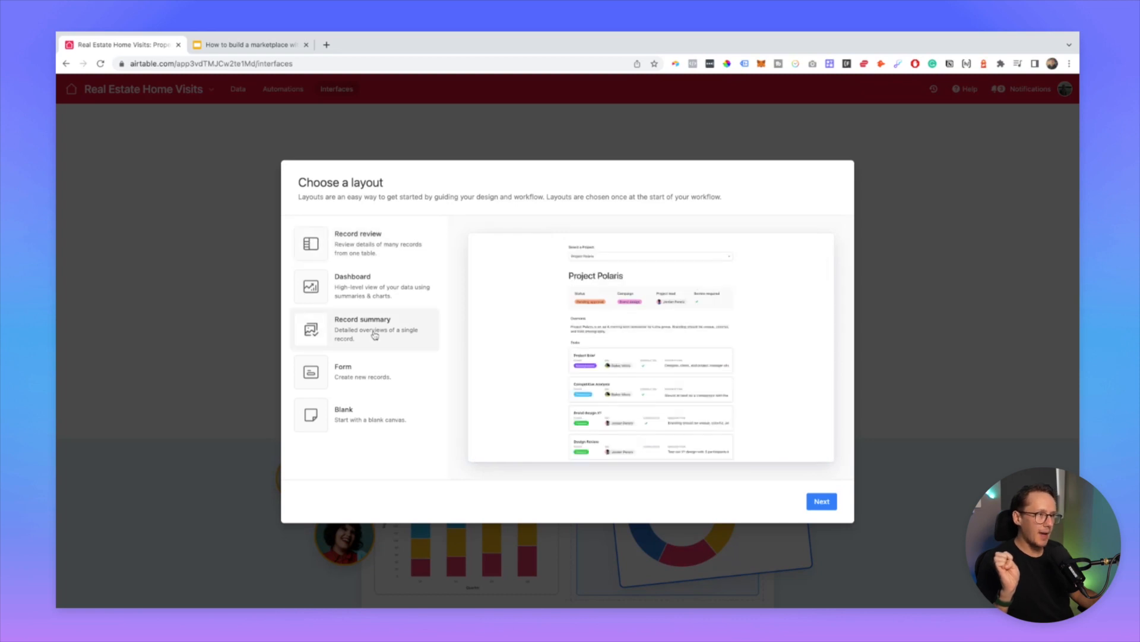
pyautogui.click(379, 255)
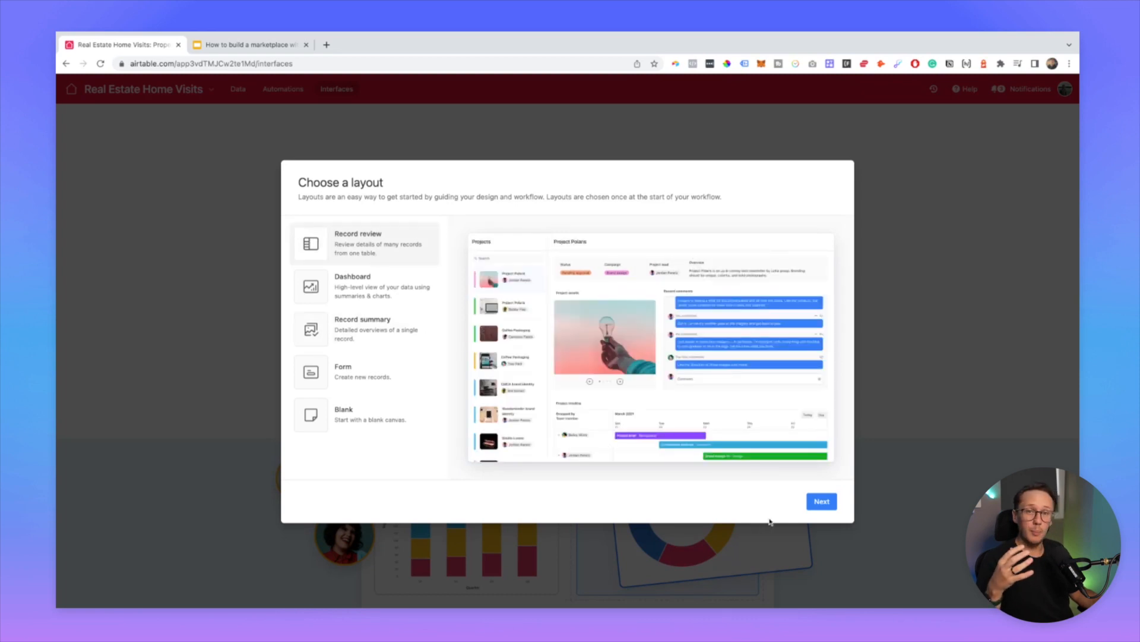
pyautogui.click(825, 508)
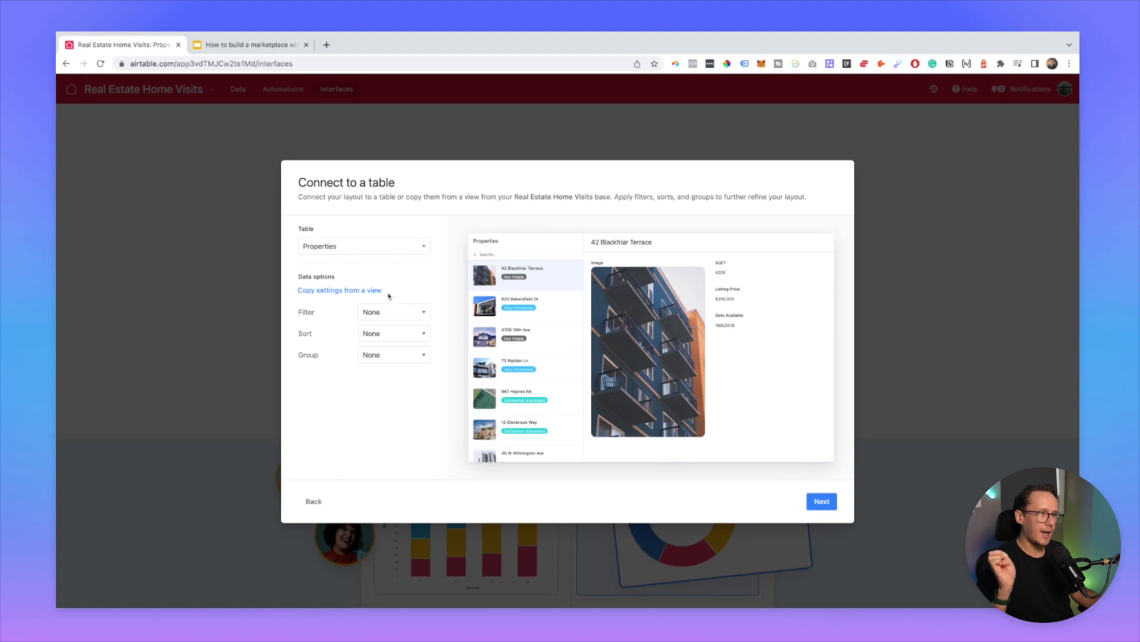
# Step: Try the Contacts table as the layout's source, then revert to Properties and continue
pyautogui.click(338, 252)
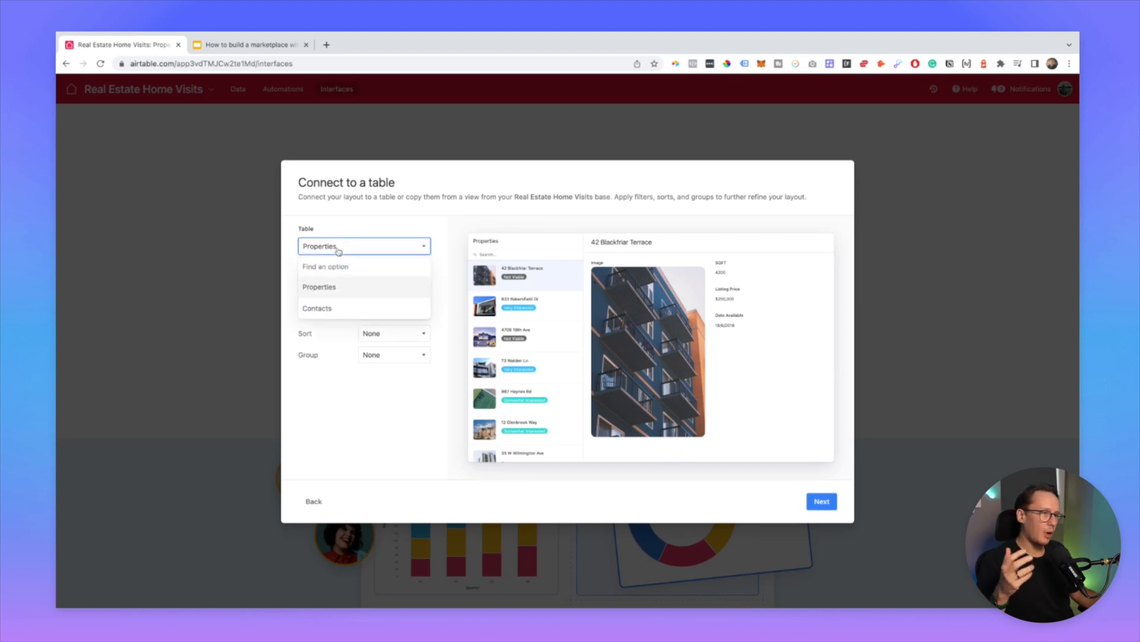
pyautogui.click(338, 252)
pyautogui.click(339, 253)
pyautogui.click(339, 308)
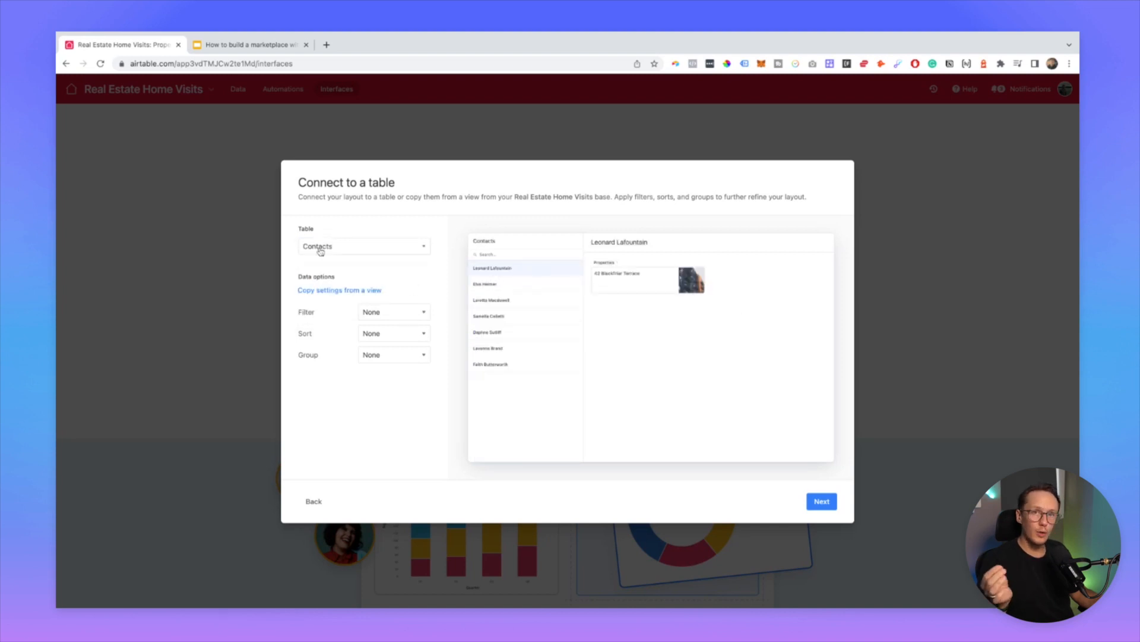
pyautogui.click(367, 250)
pyautogui.click(330, 285)
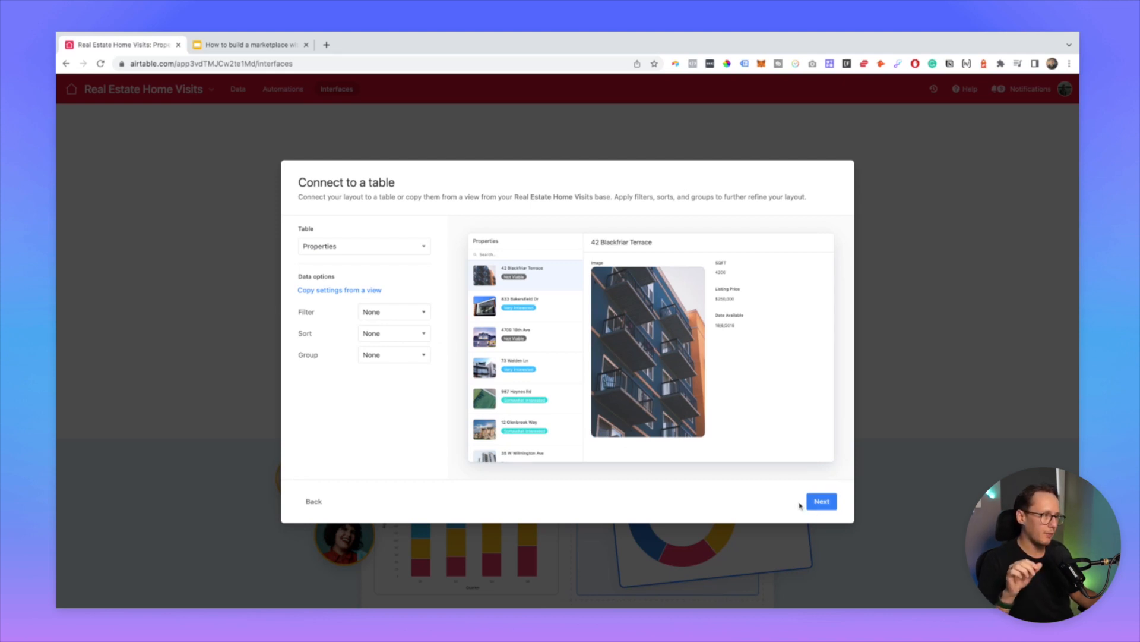
pyautogui.click(819, 502)
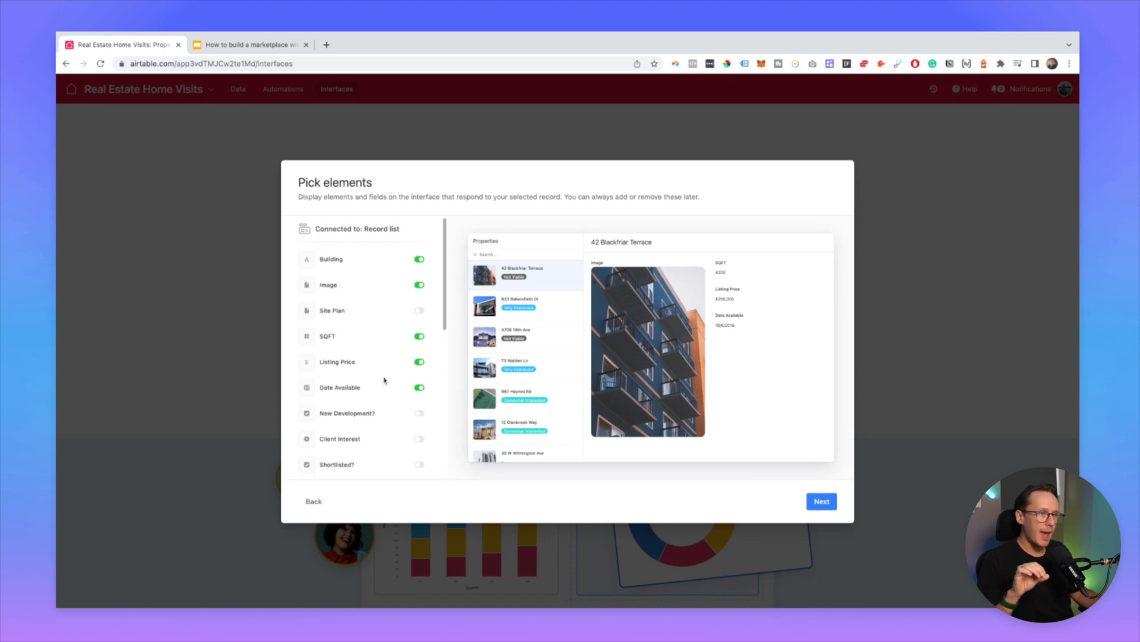
# Step: Turn on Client Interest, Shortlisted?, New Development? and Site Plan in the record detail
pyautogui.scroll(-1, 384, 380)
pyautogui.scroll(1, 384, 380)
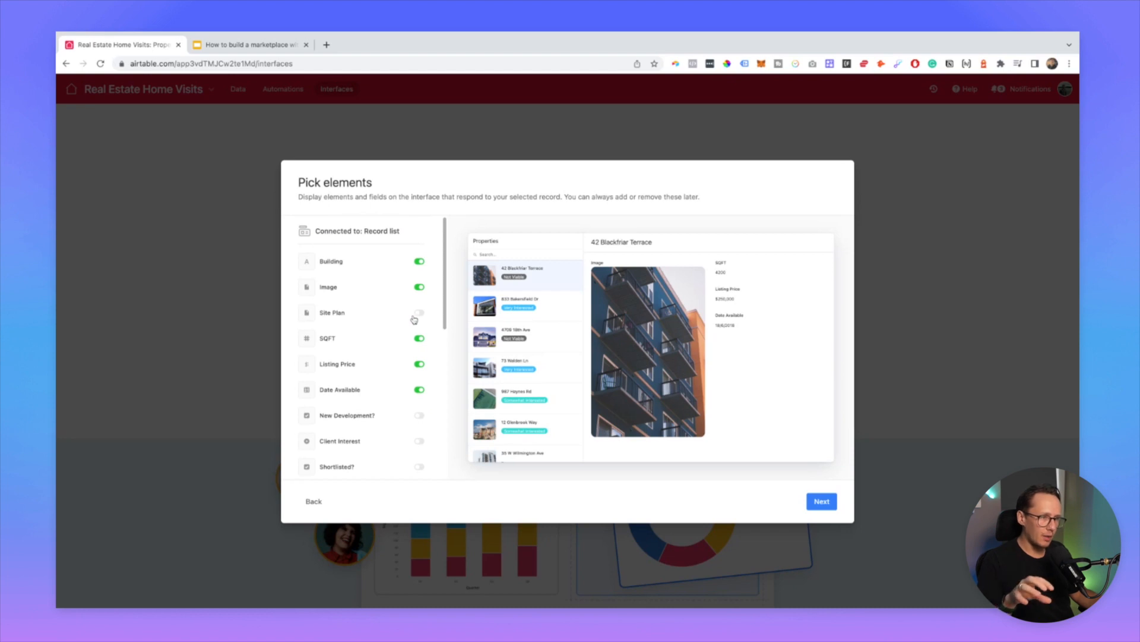
pyautogui.scroll(-4, 416, 344)
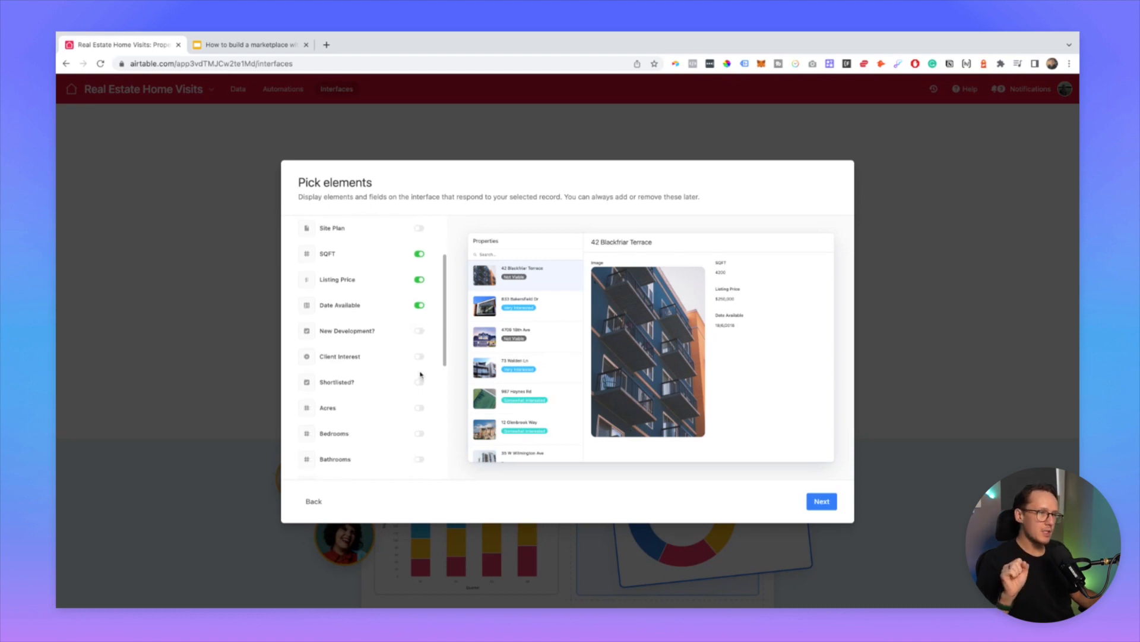
pyautogui.click(420, 357)
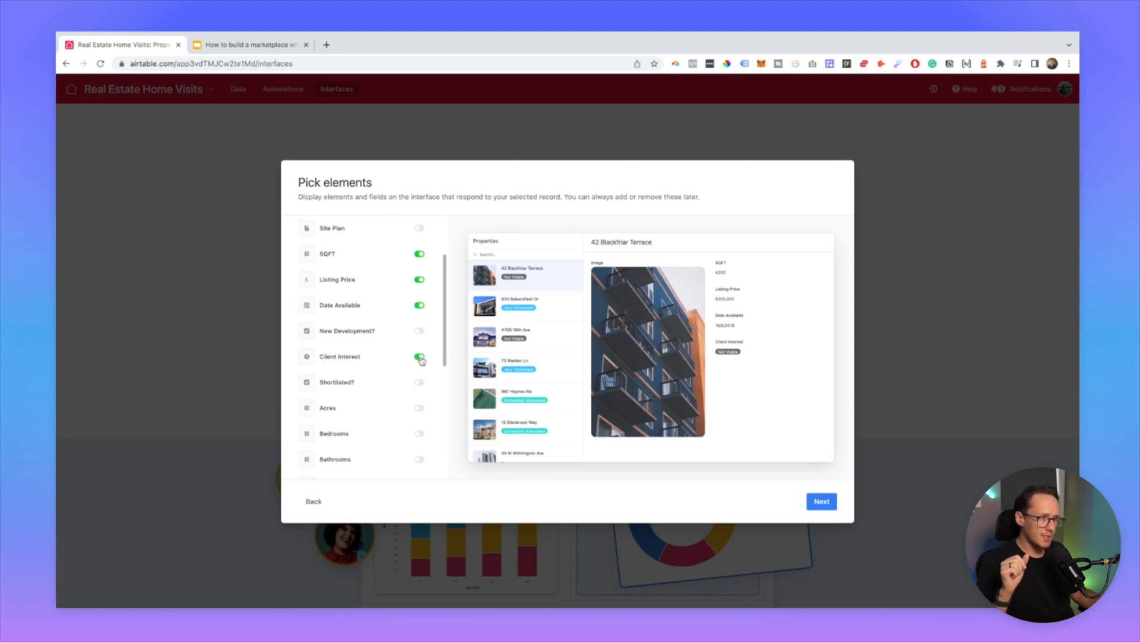
pyautogui.click(420, 382)
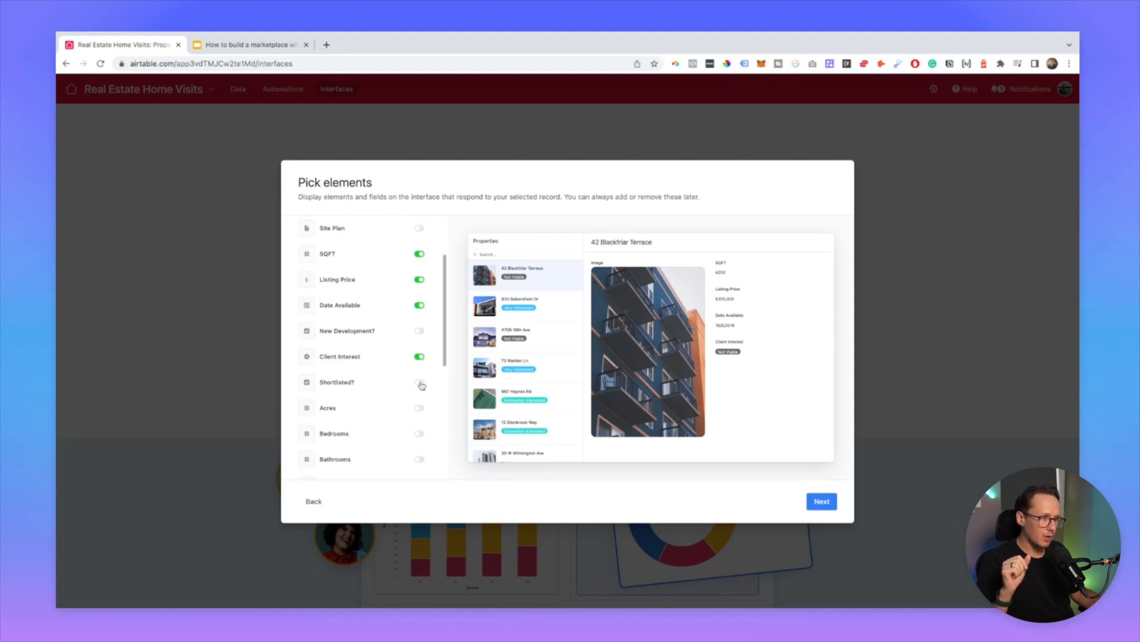
pyautogui.click(420, 331)
pyautogui.scroll(3, 421, 332)
pyautogui.click(422, 315)
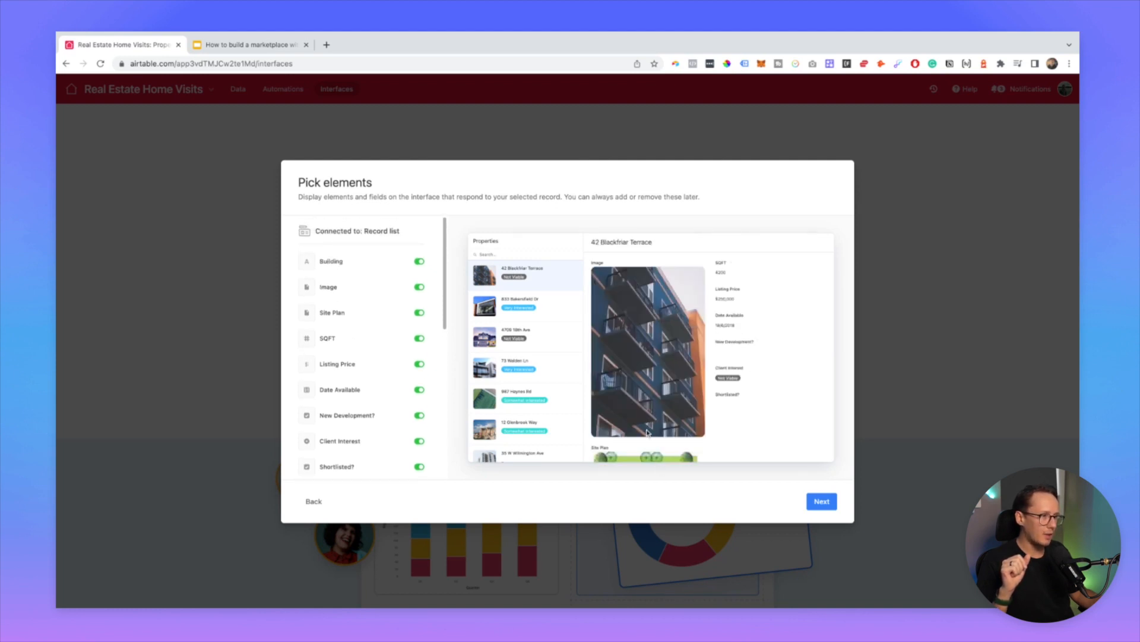
# Step: Add Acres, Bedrooms, Bathrooms, Heating and Cooling, drop Shortlisted?, and continue
pyautogui.scroll(-5, 333, 374)
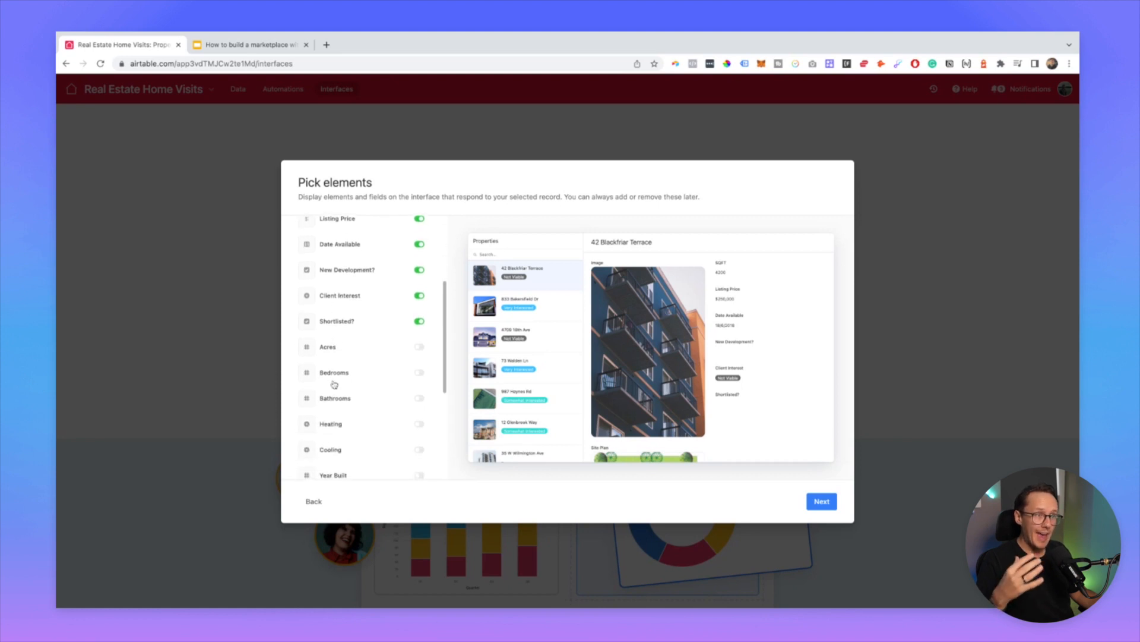
pyautogui.click(420, 347)
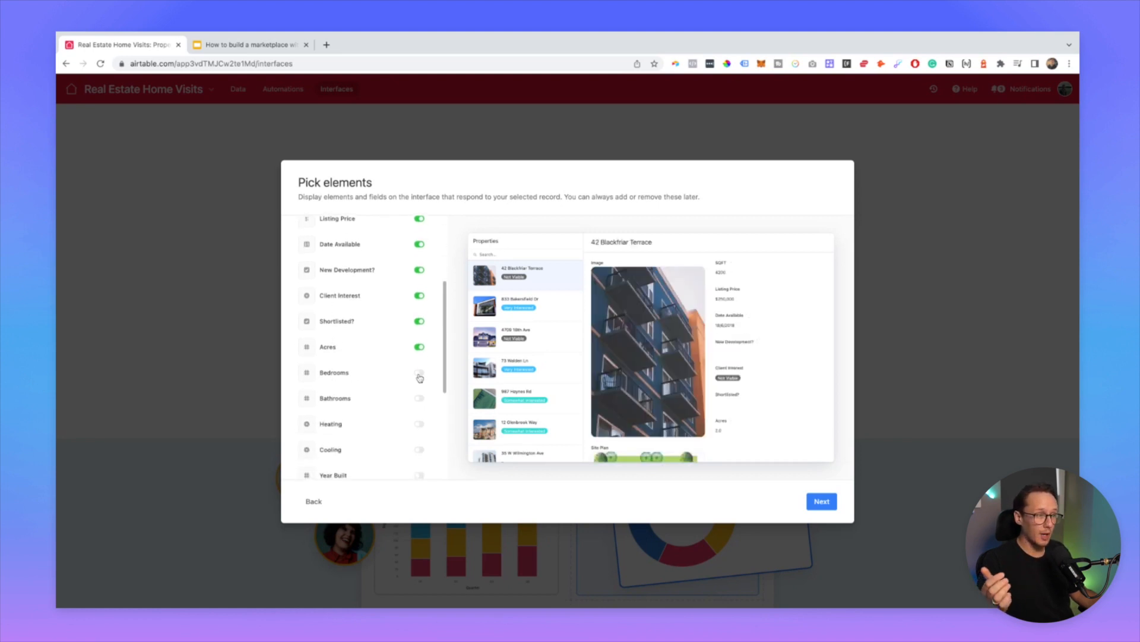
pyautogui.click(420, 373)
pyautogui.click(419, 398)
pyautogui.scroll(-1, 416, 414)
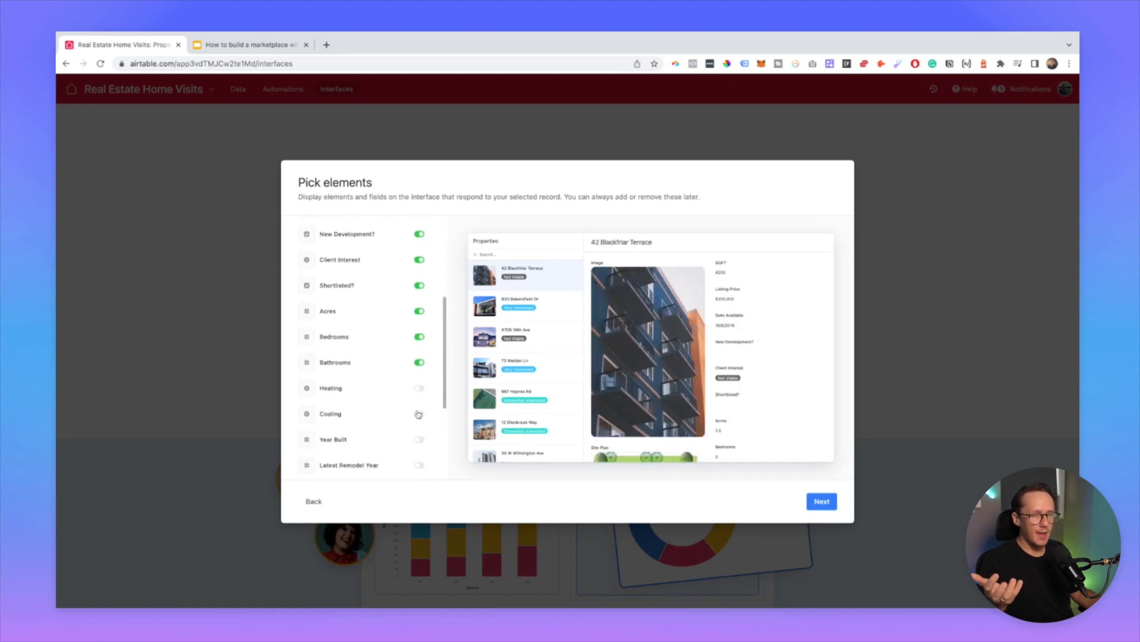
pyautogui.click(420, 388)
pyautogui.click(420, 415)
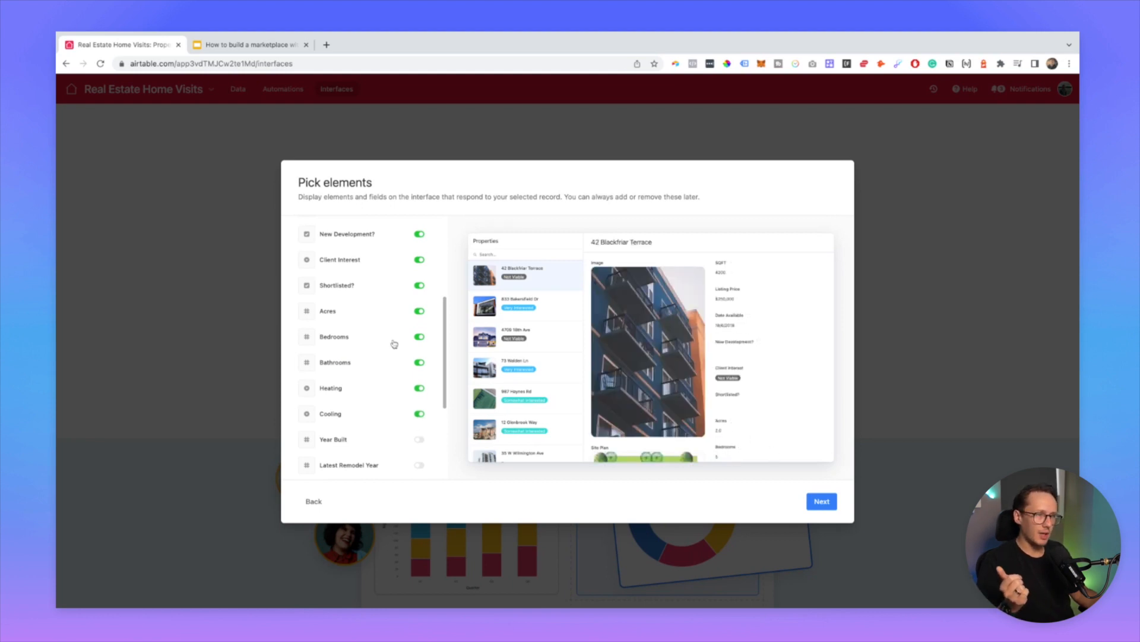
pyautogui.scroll(1, 394, 343)
pyautogui.click(420, 305)
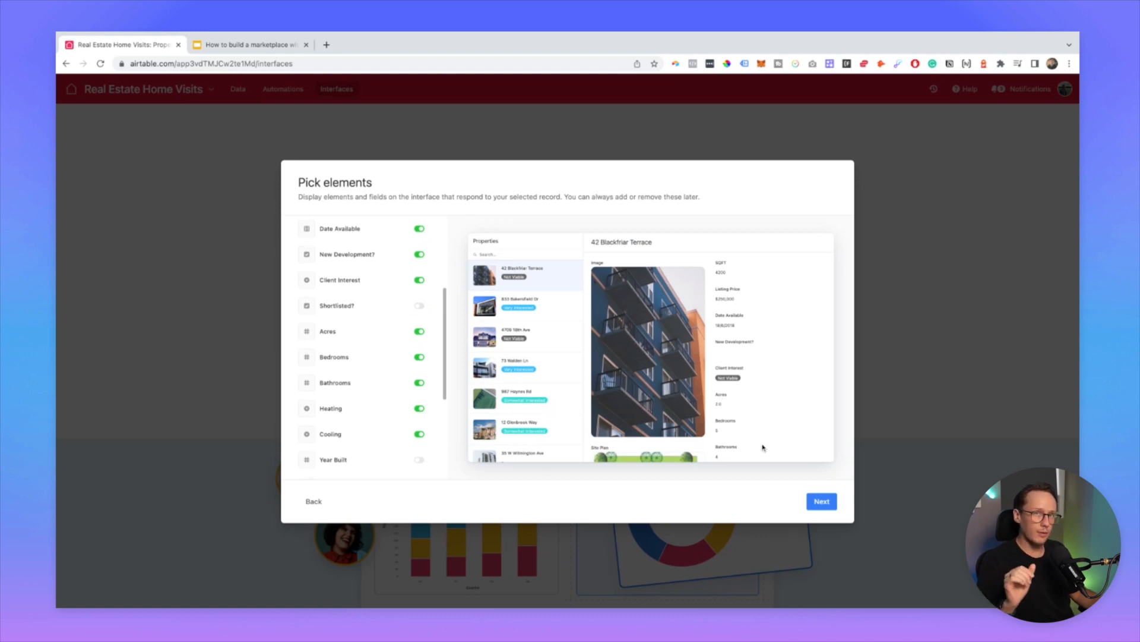
pyautogui.click(826, 505)
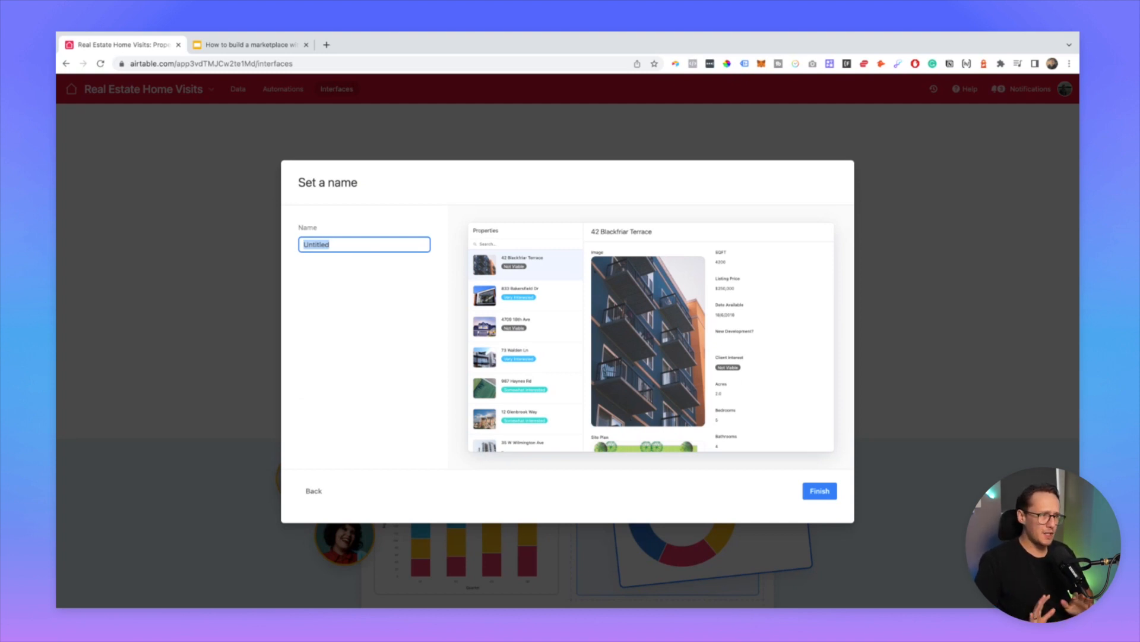
# Step: Enter 'Properties' as the page name and finish the setup wizard
pyautogui.write('Properties')
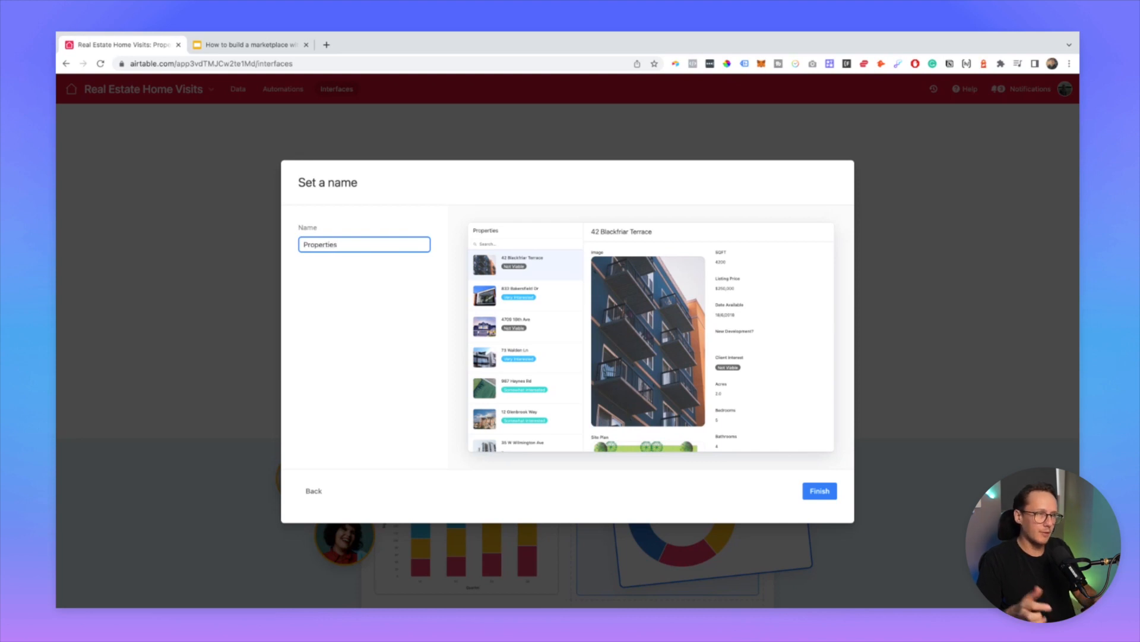
pyautogui.click(819, 495)
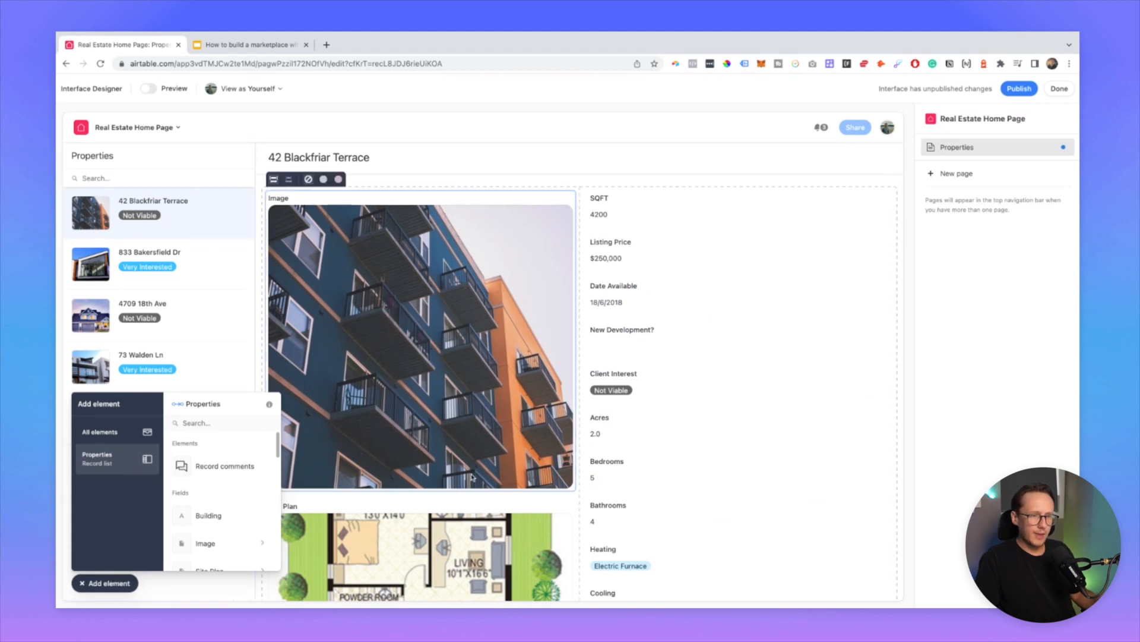
# Step: Add the Stage field from the Properties fields below the Cooling element
pyautogui.scroll(-5, 613, 457)
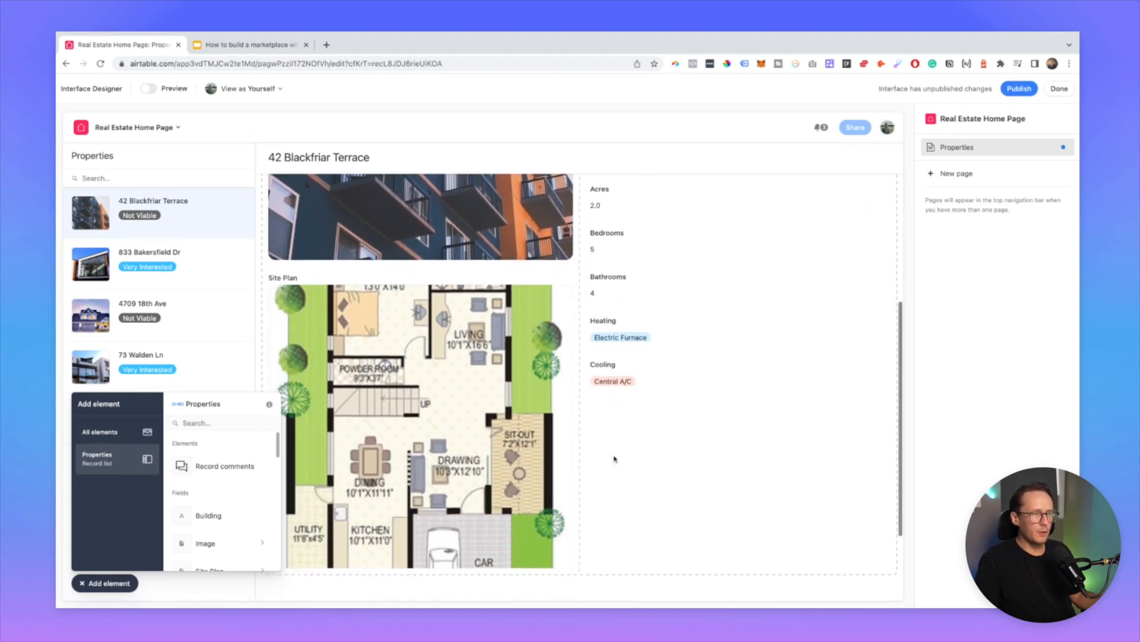
pyautogui.click(102, 441)
pyautogui.click(99, 457)
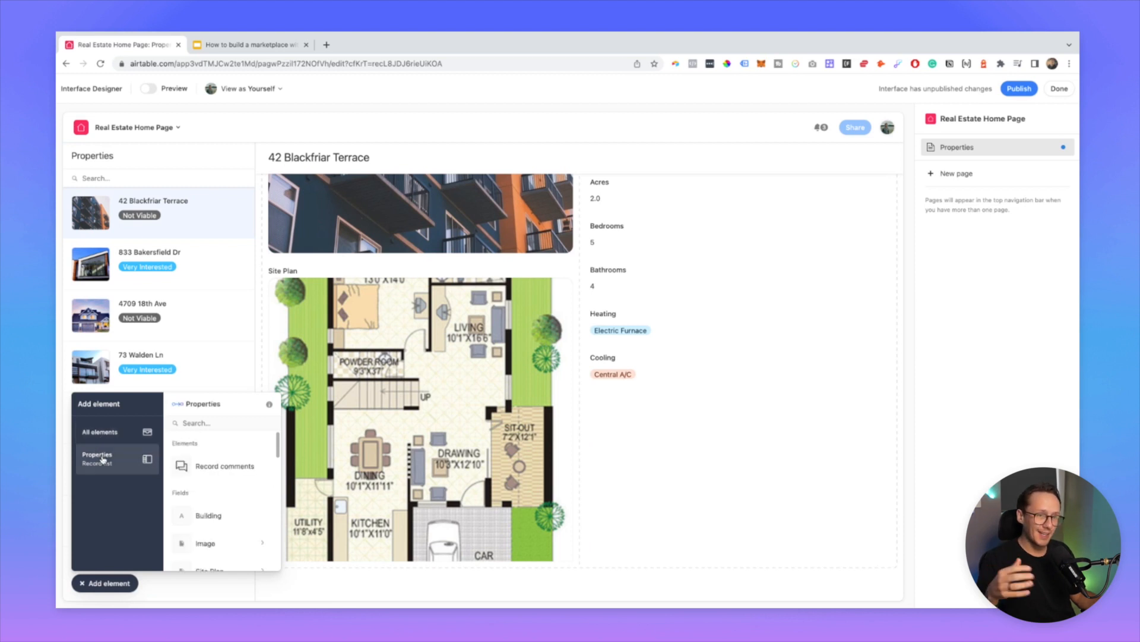
pyautogui.scroll(-3, 199, 489)
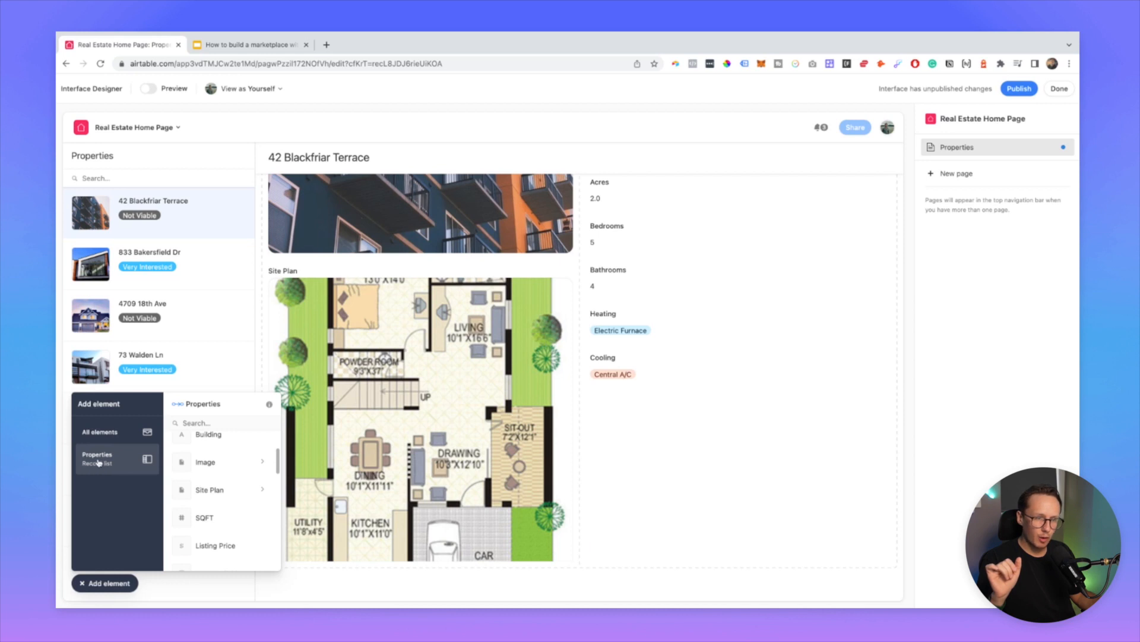
pyautogui.scroll(-2, 235, 502)
pyautogui.scroll(-5, 216, 523)
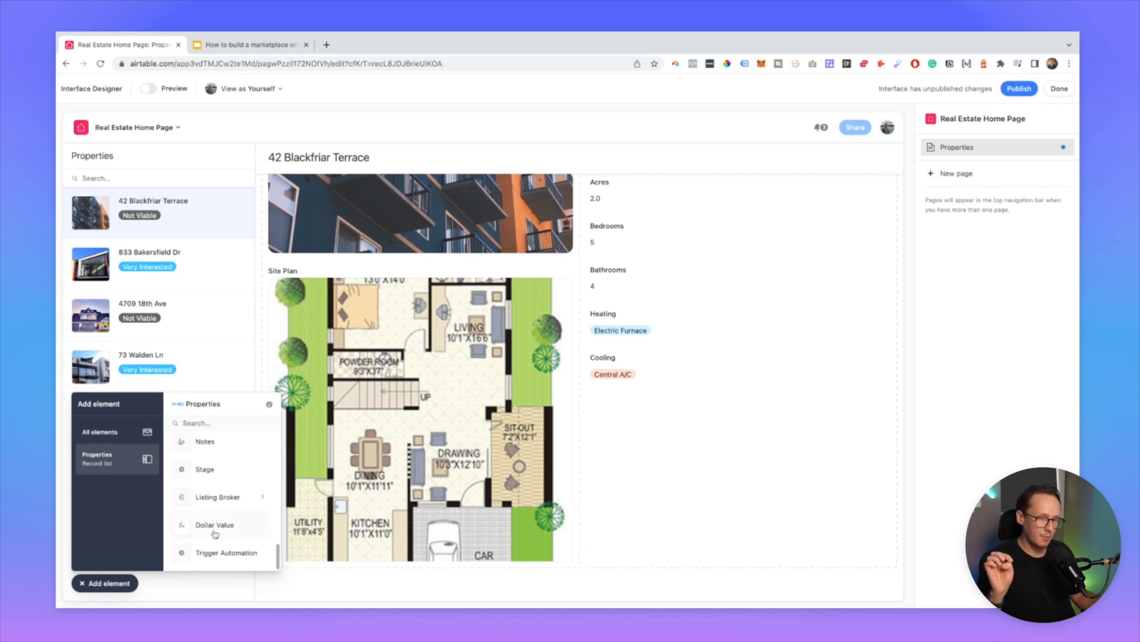
pyautogui.click(204, 469)
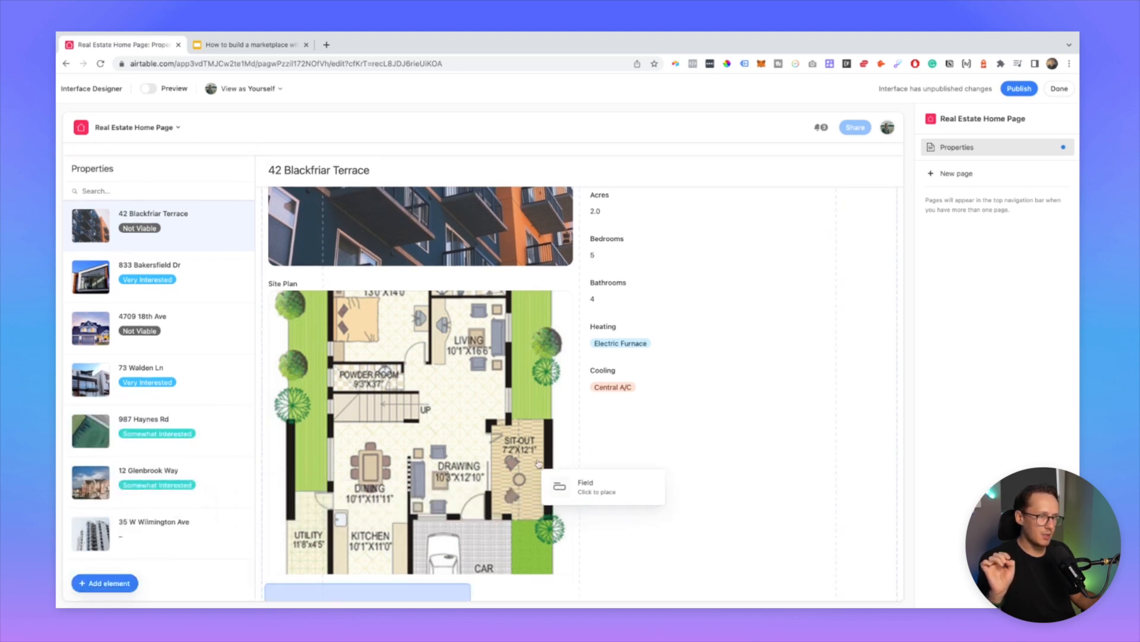
pyautogui.click(619, 439)
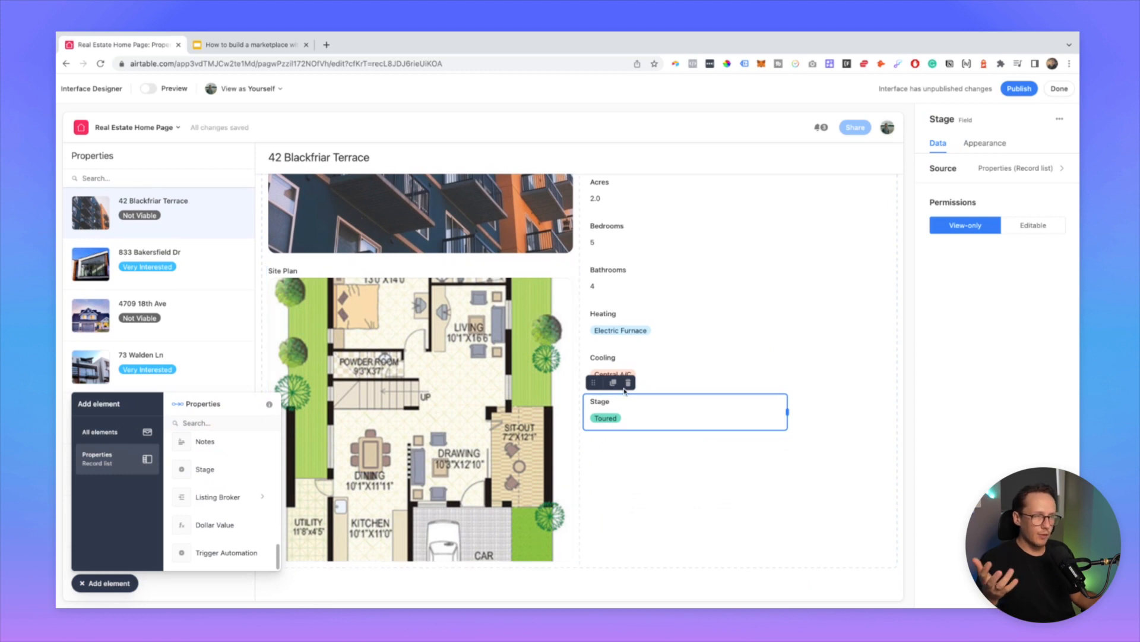
# Step: Delete the Stage element again and close the Add element list
pyautogui.click(707, 380)
pyautogui.click(659, 411)
pyautogui.click(627, 384)
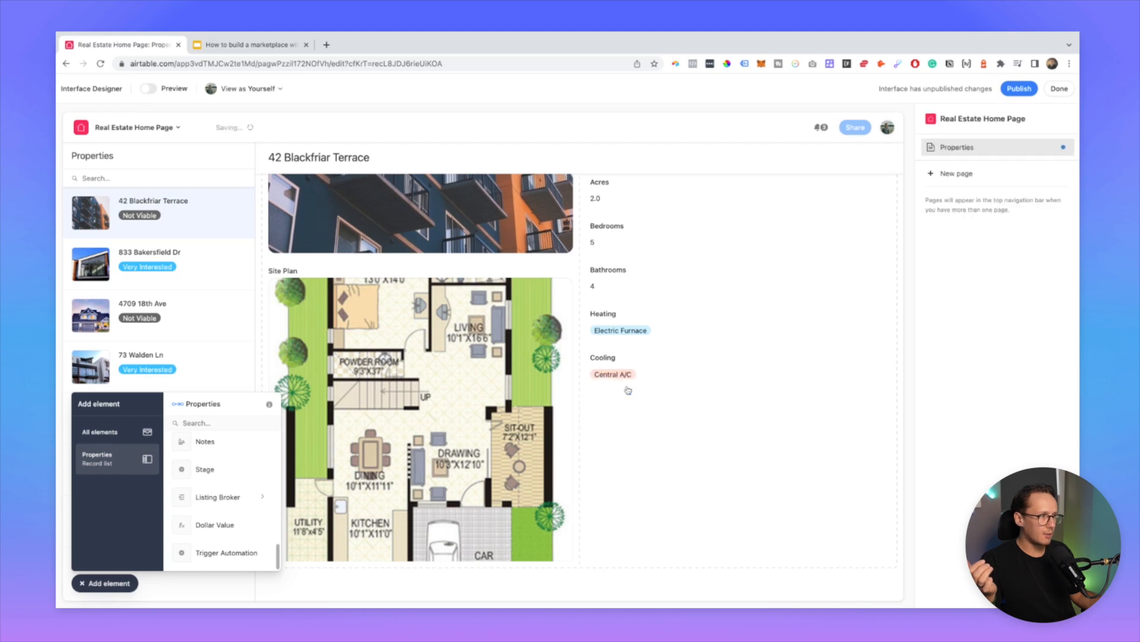
pyautogui.click(87, 588)
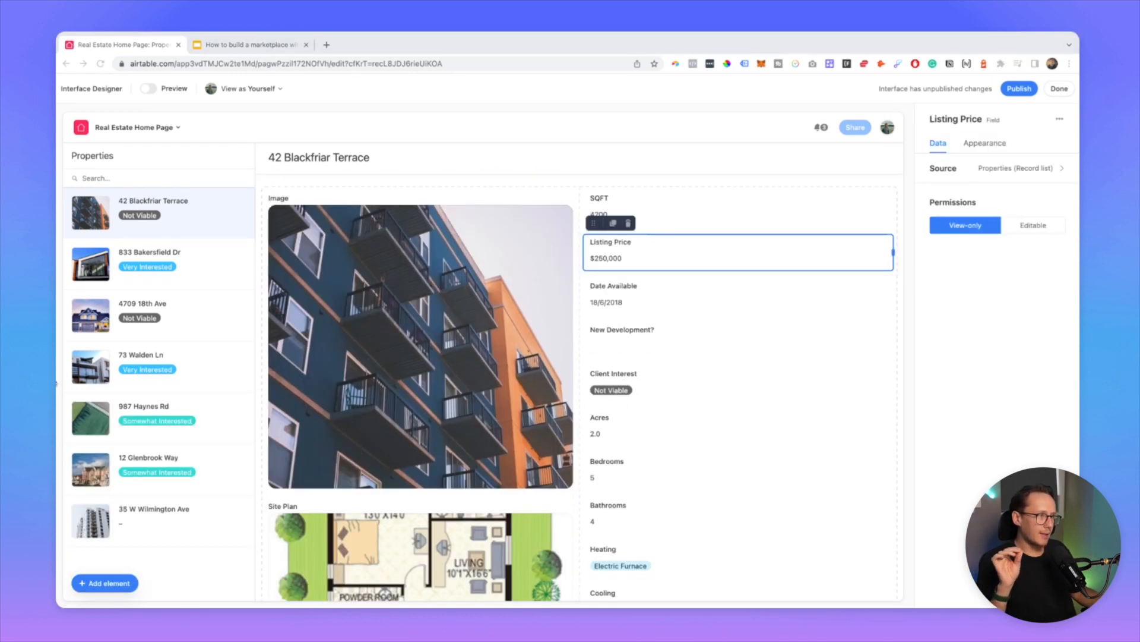
# Step: Inspect New Development?, Client Interest and SQFT, and make Listing Price editable
pyautogui.click(689, 345)
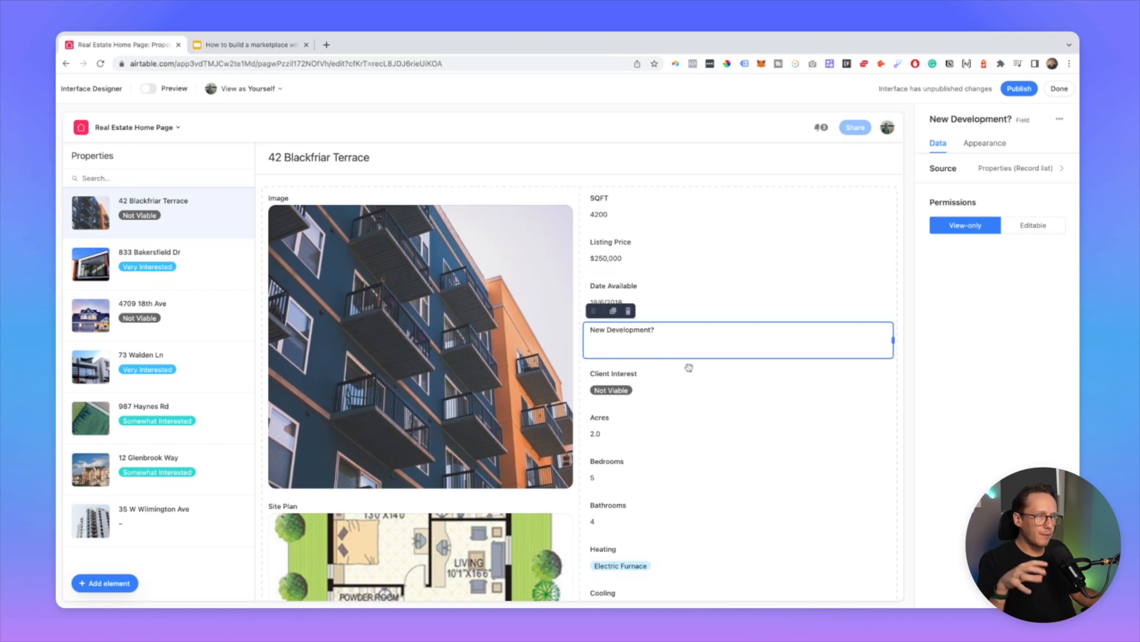
pyautogui.click(692, 394)
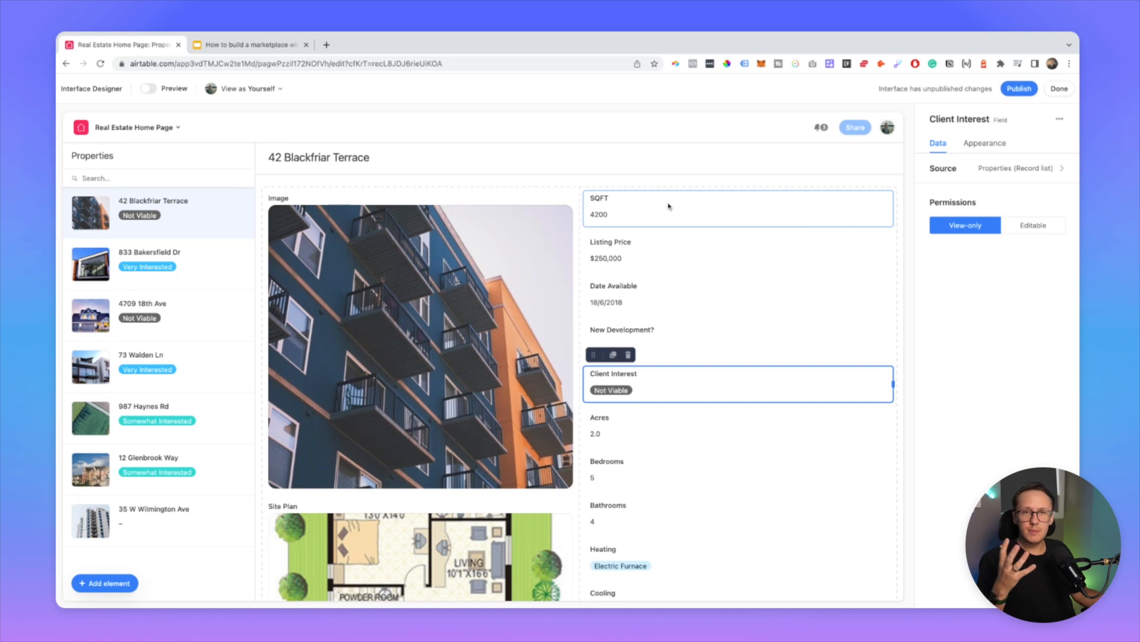
pyautogui.click(736, 209)
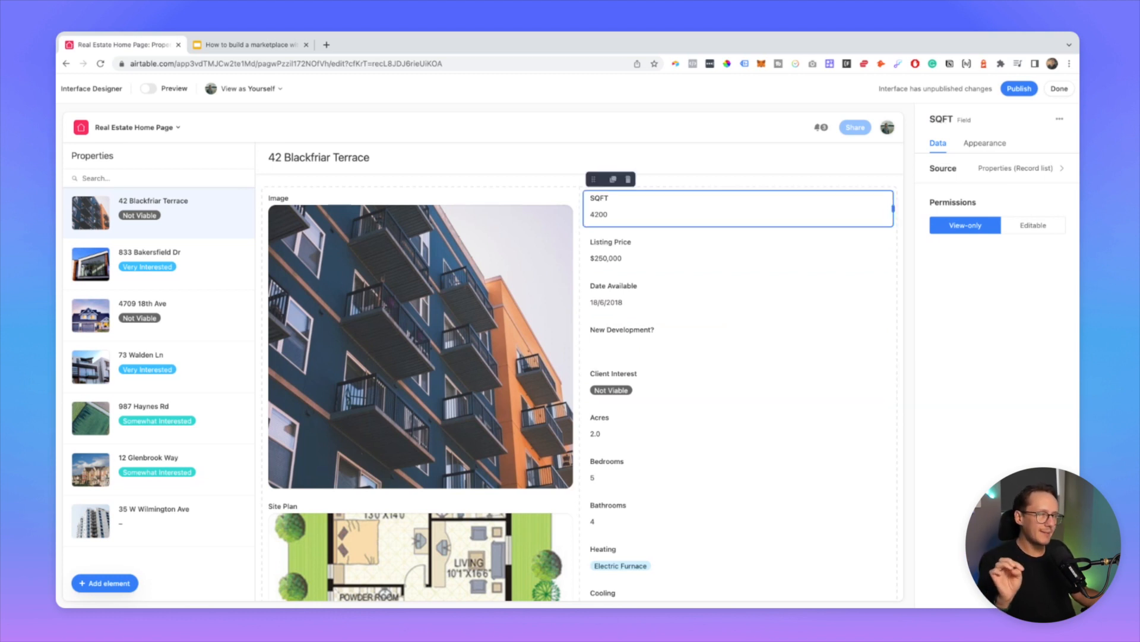
pyautogui.click(663, 252)
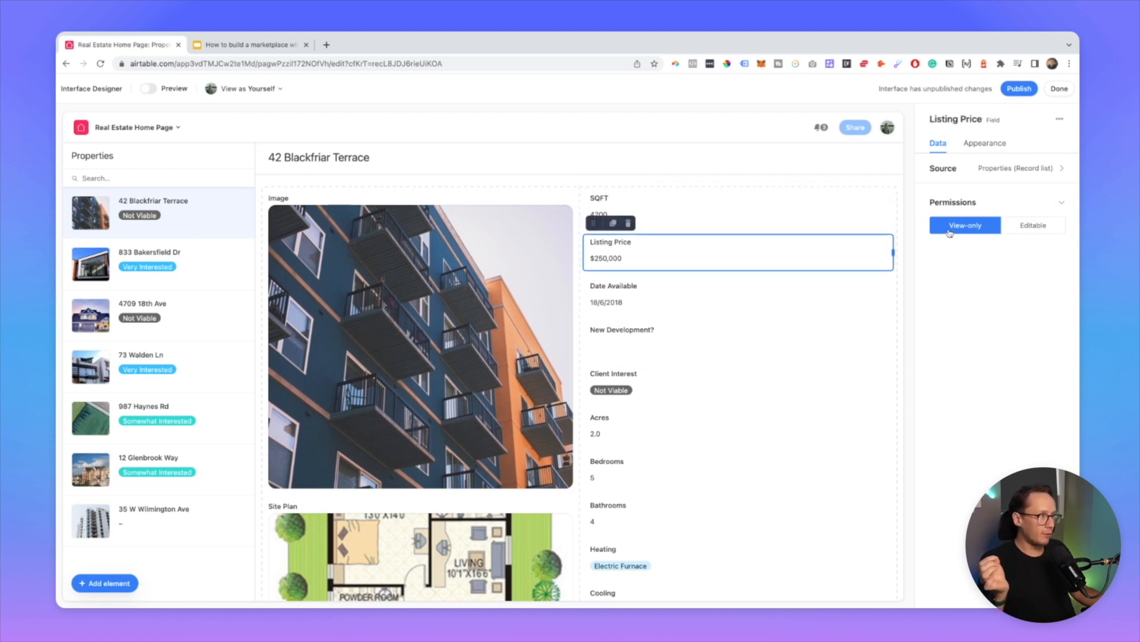
pyautogui.click(1031, 227)
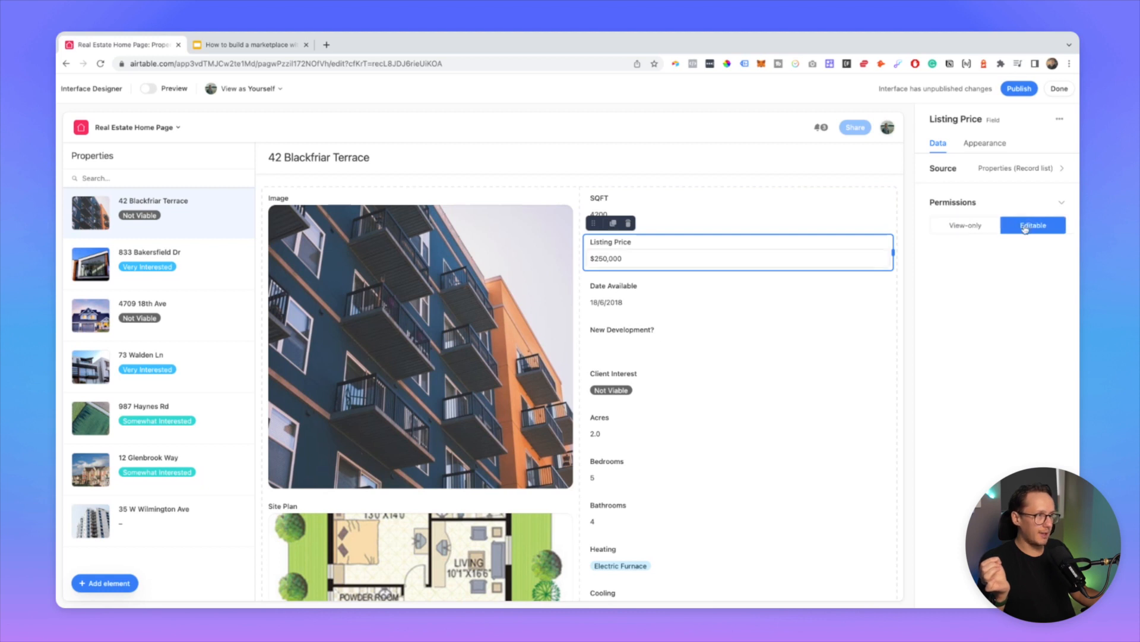
pyautogui.click(618, 257)
pyautogui.doubleClick(615, 257)
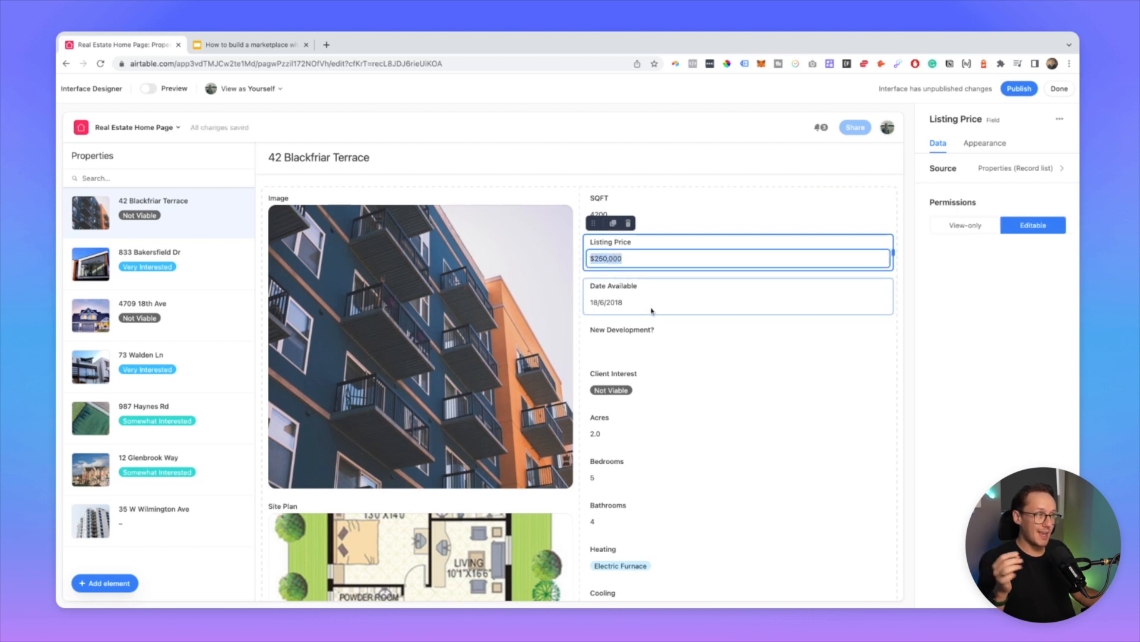
pyautogui.click(682, 392)
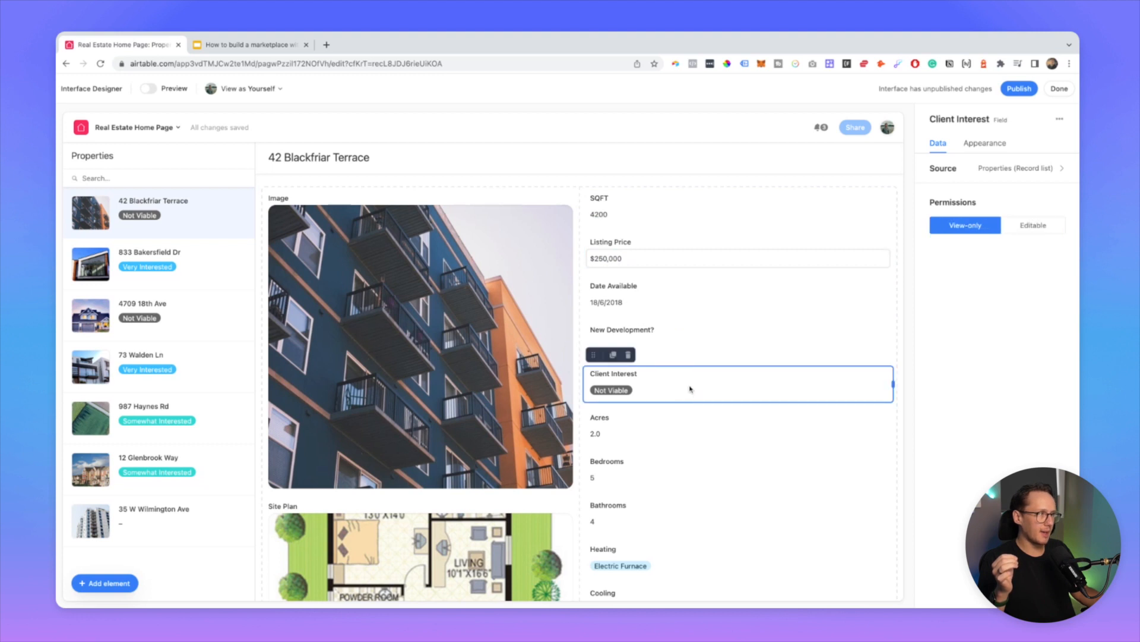
# Step: Set the Client Interest, Acres, Bedrooms and Heating permissions to Editable
pyautogui.click(1032, 228)
pyautogui.scroll(-2, 713, 355)
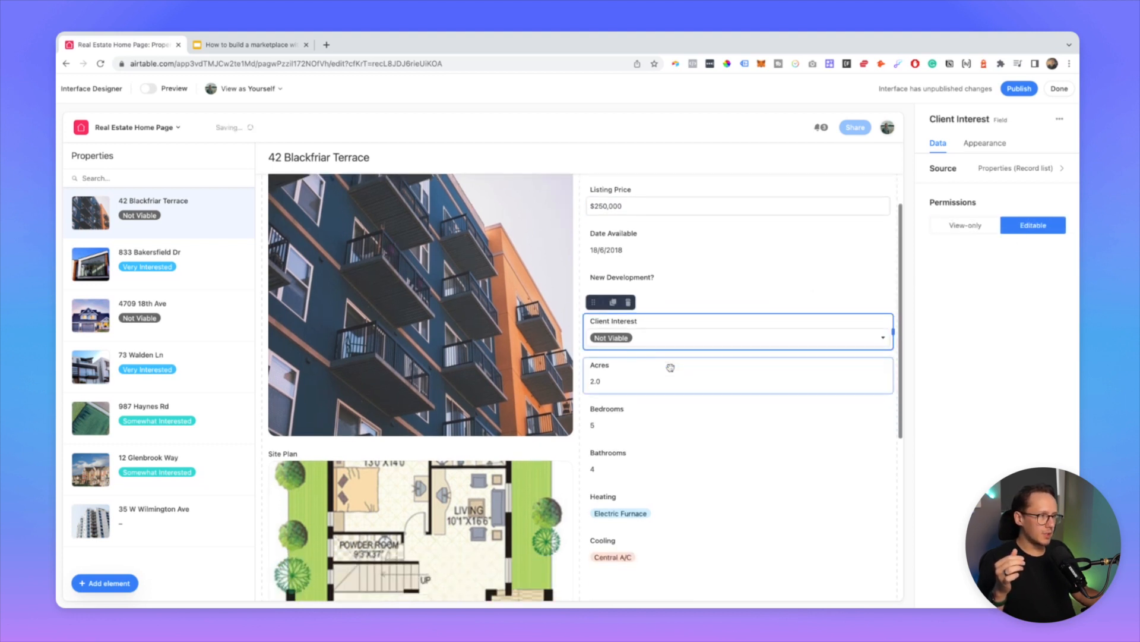
pyautogui.click(662, 365)
pyautogui.click(1020, 227)
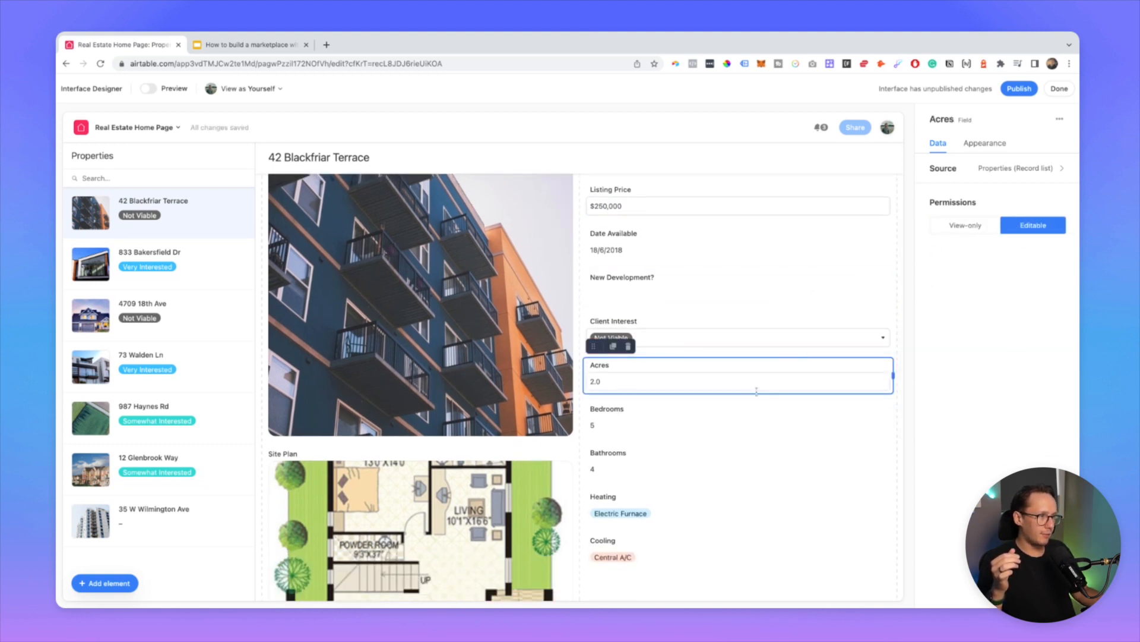
pyautogui.click(735, 435)
pyautogui.click(1029, 226)
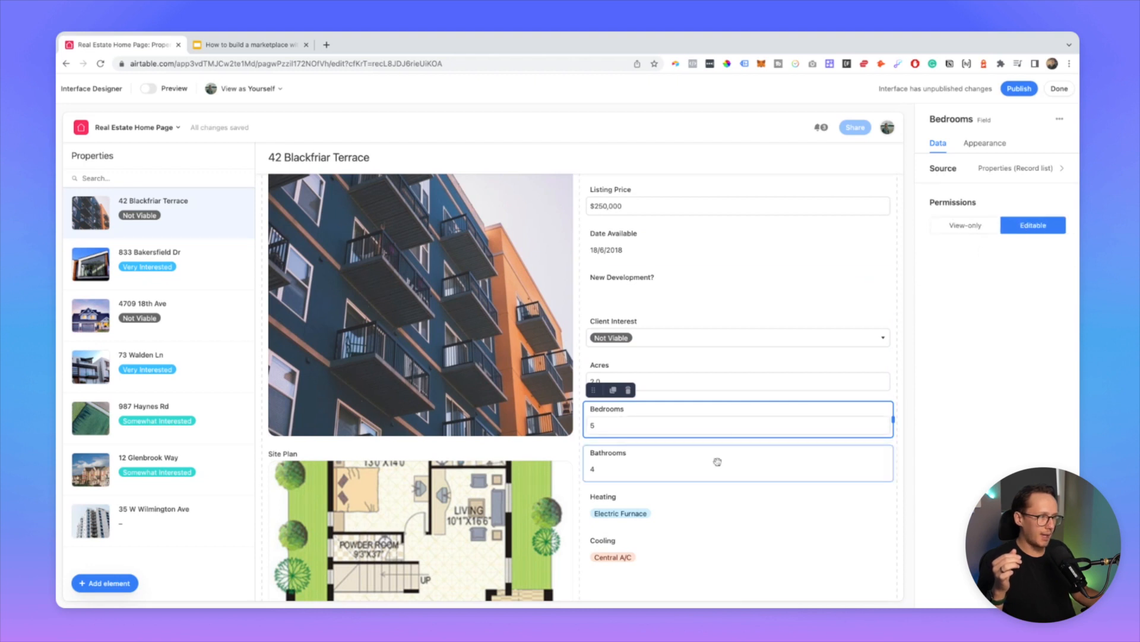
pyautogui.click(704, 523)
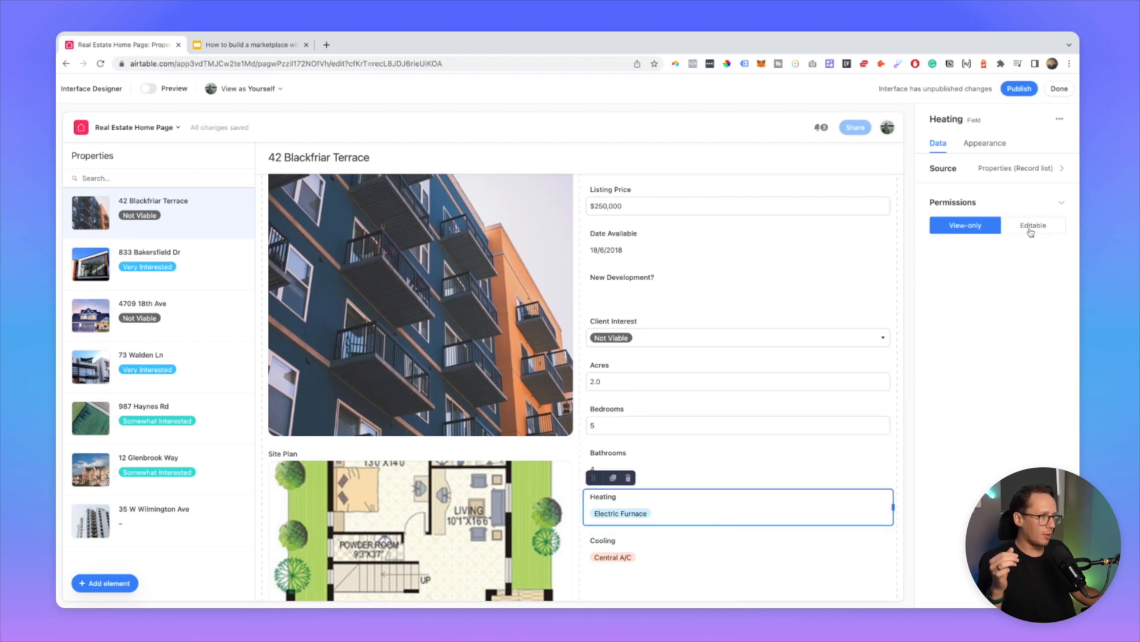
pyautogui.click(1032, 226)
# Step: Make the Cooling and SQFT fields editable as well
pyautogui.scroll(-3, 751, 433)
pyautogui.click(699, 383)
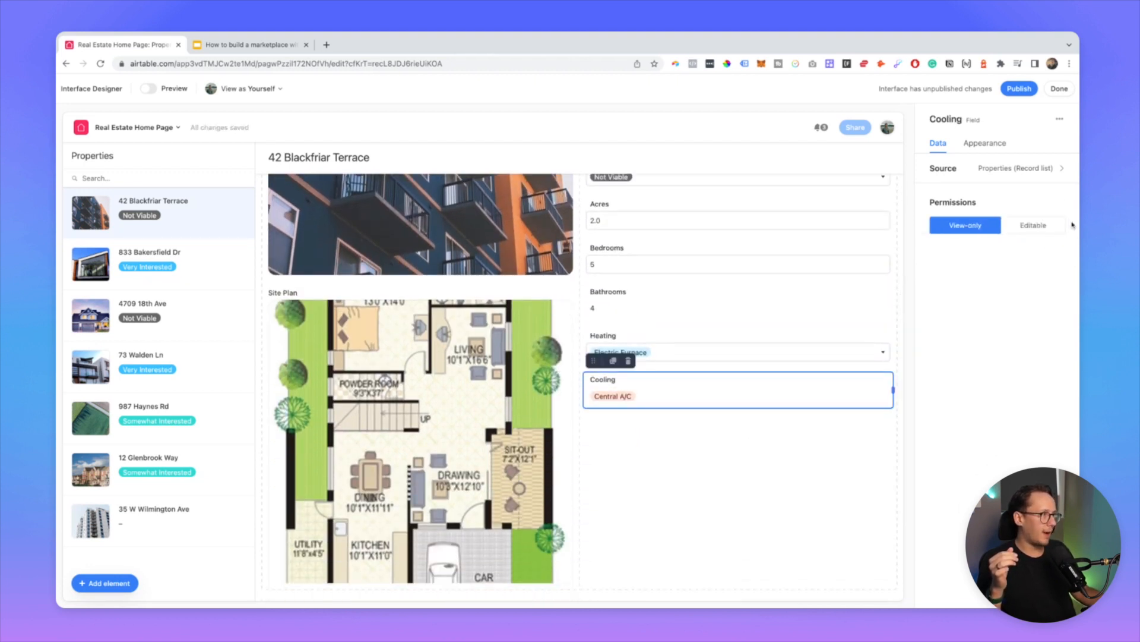
pyautogui.click(1049, 226)
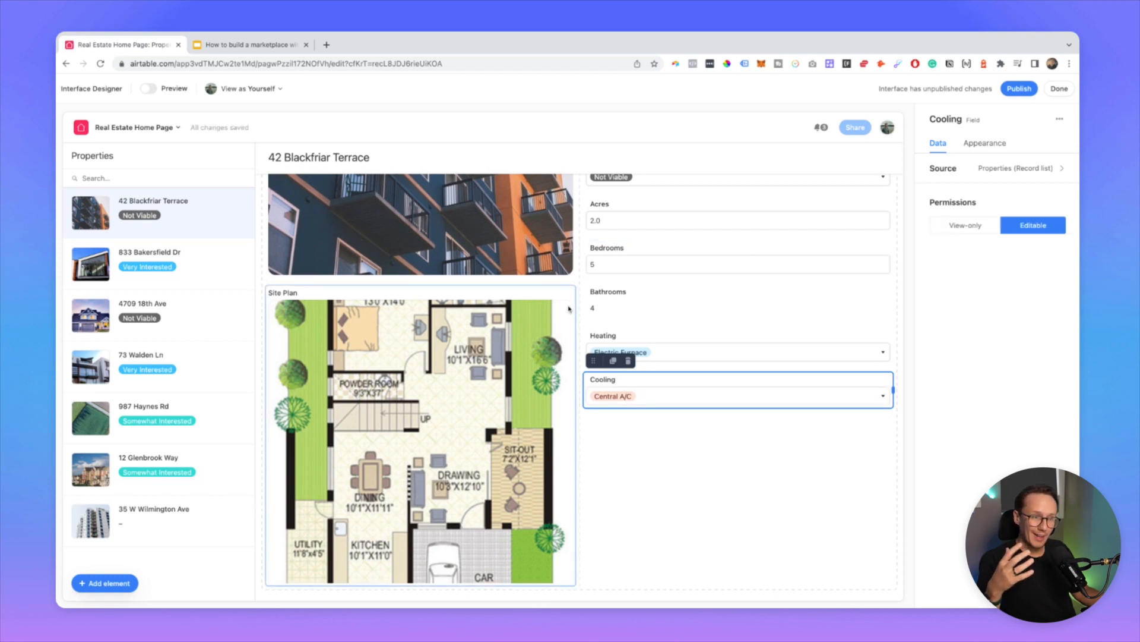
pyautogui.scroll(4, 668, 319)
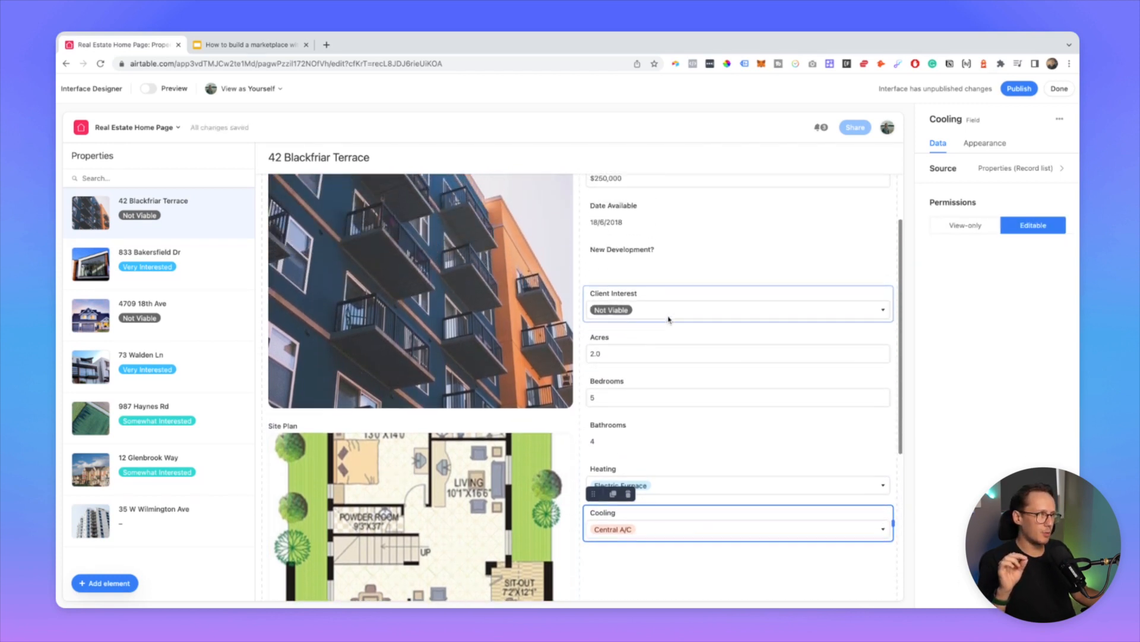
pyautogui.scroll(1, 668, 320)
pyautogui.click(716, 217)
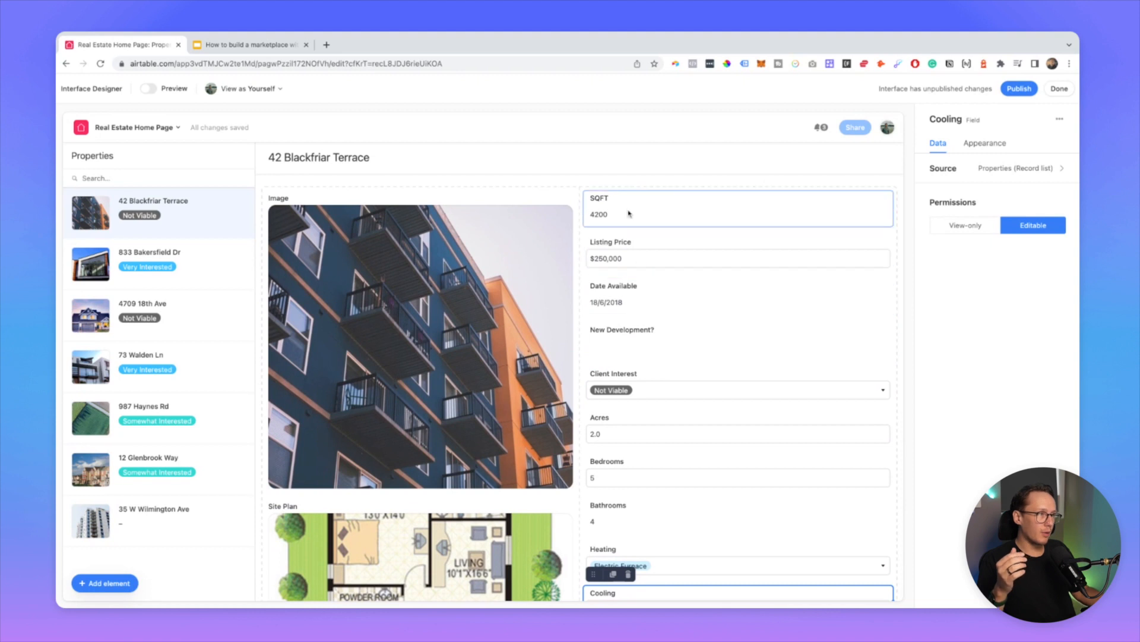
pyautogui.click(1034, 226)
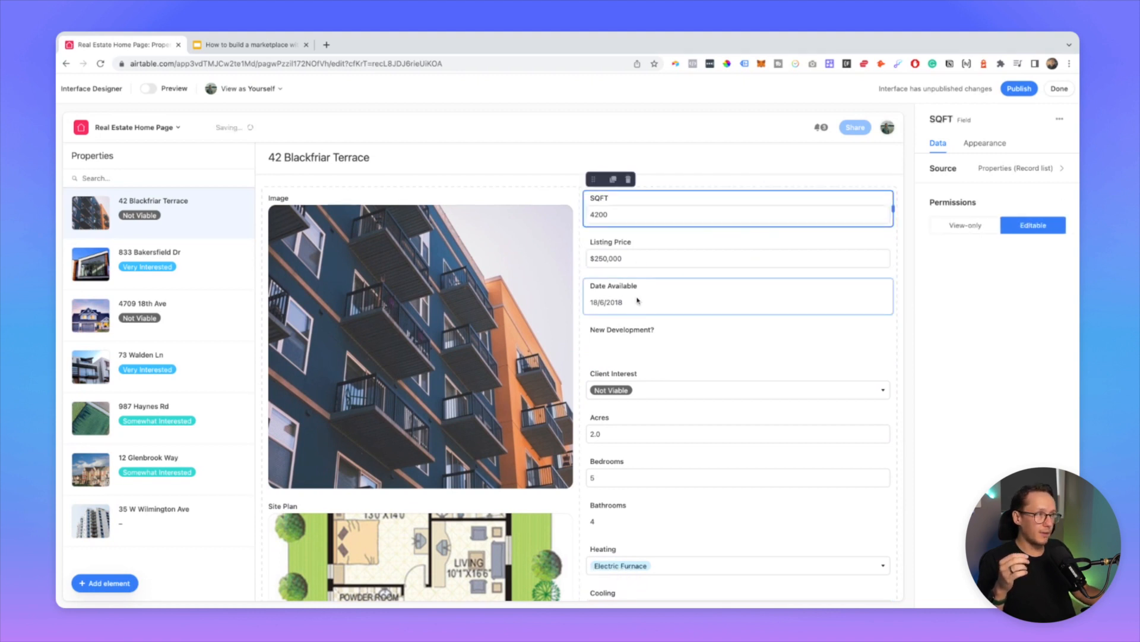
pyautogui.scroll(-5, 594, 332)
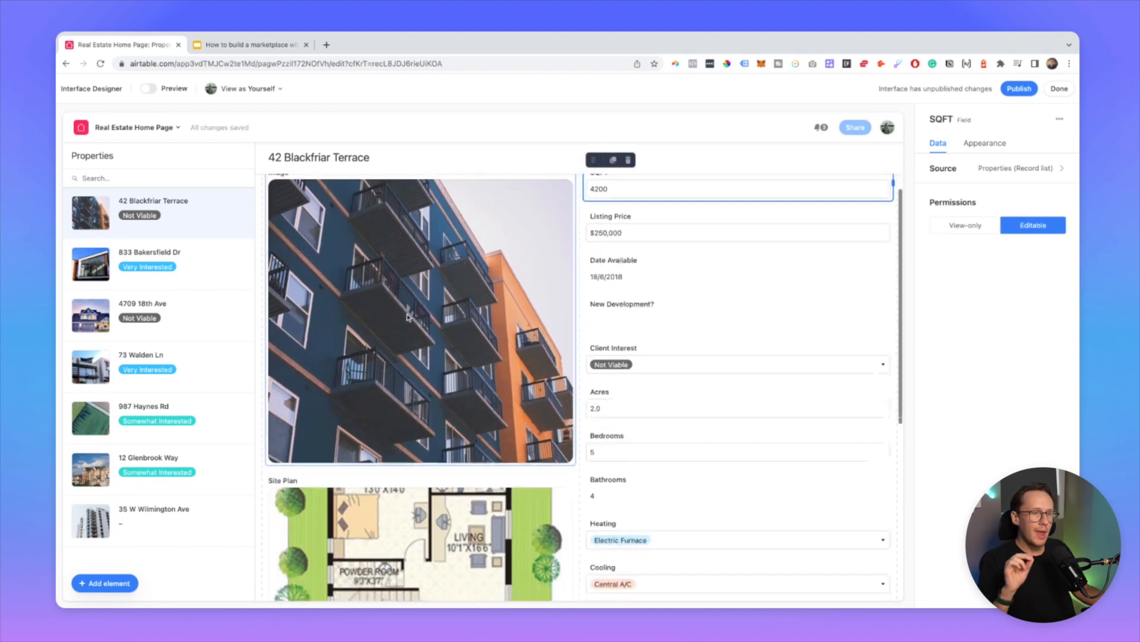
pyautogui.scroll(3, 442, 351)
pyautogui.scroll(2, 443, 350)
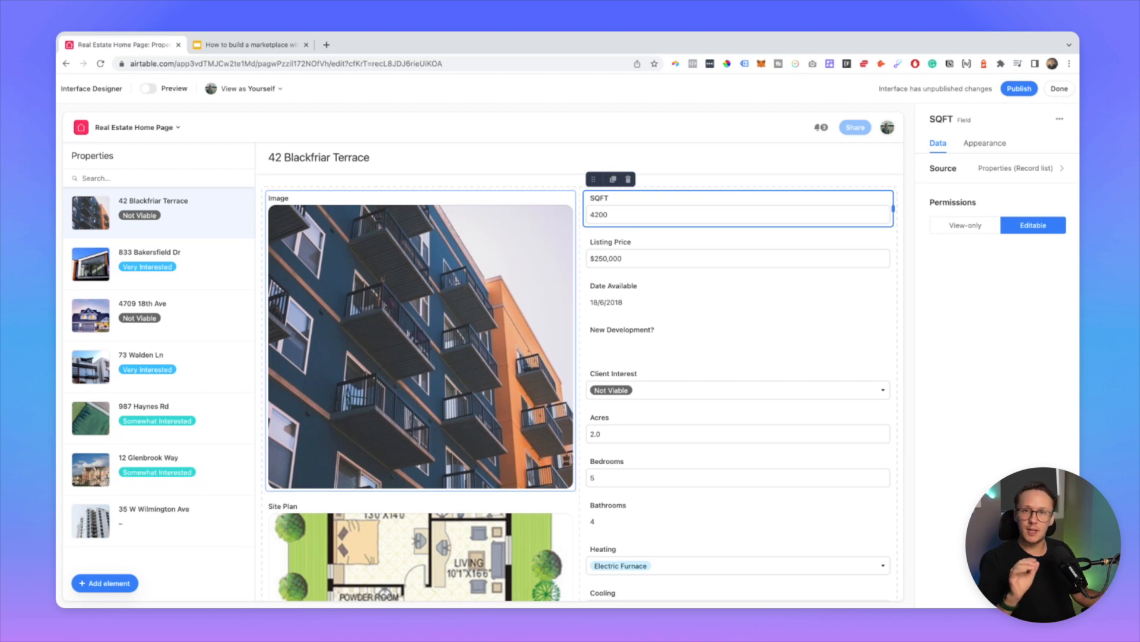
# Step: Drag a Button element from the full element list to above the property image
pyautogui.click(100, 584)
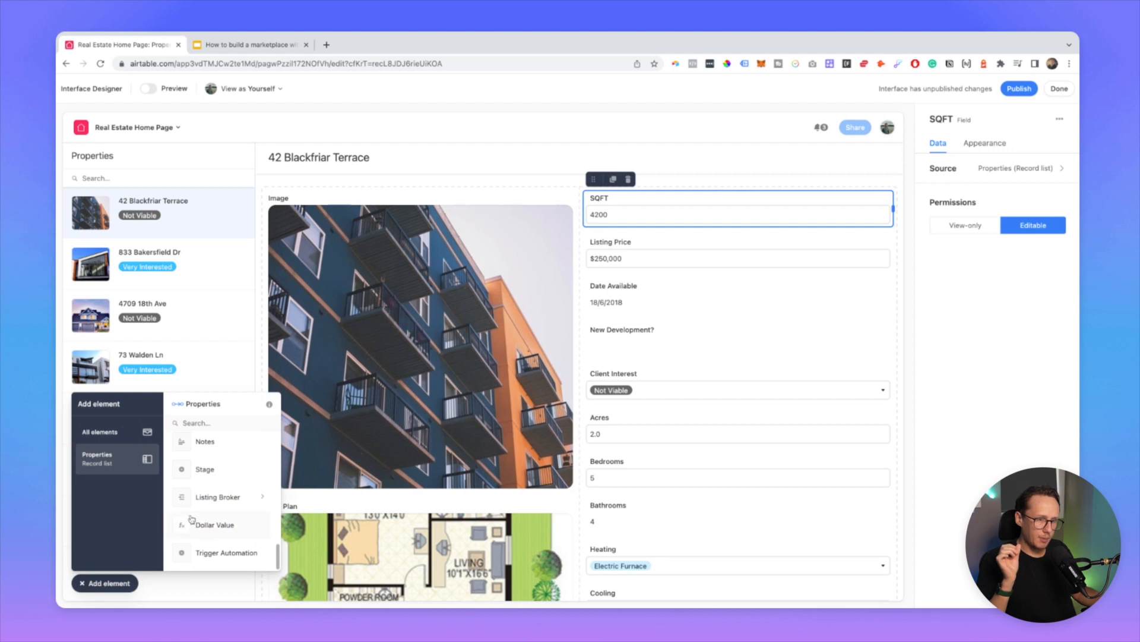
pyautogui.click(101, 439)
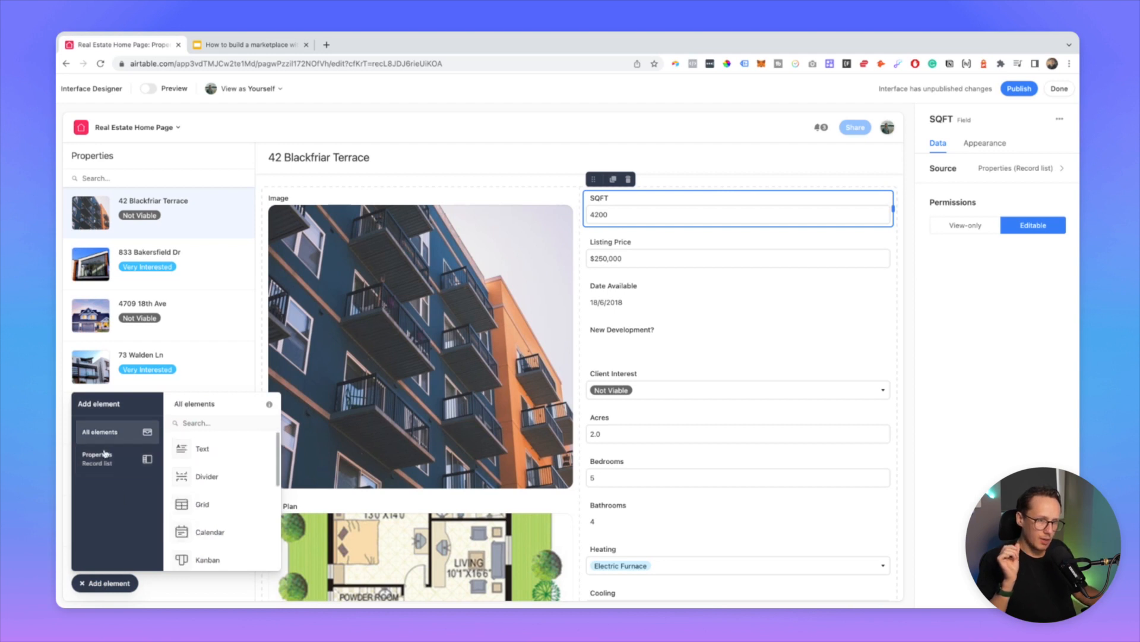
pyautogui.scroll(-5, 216, 527)
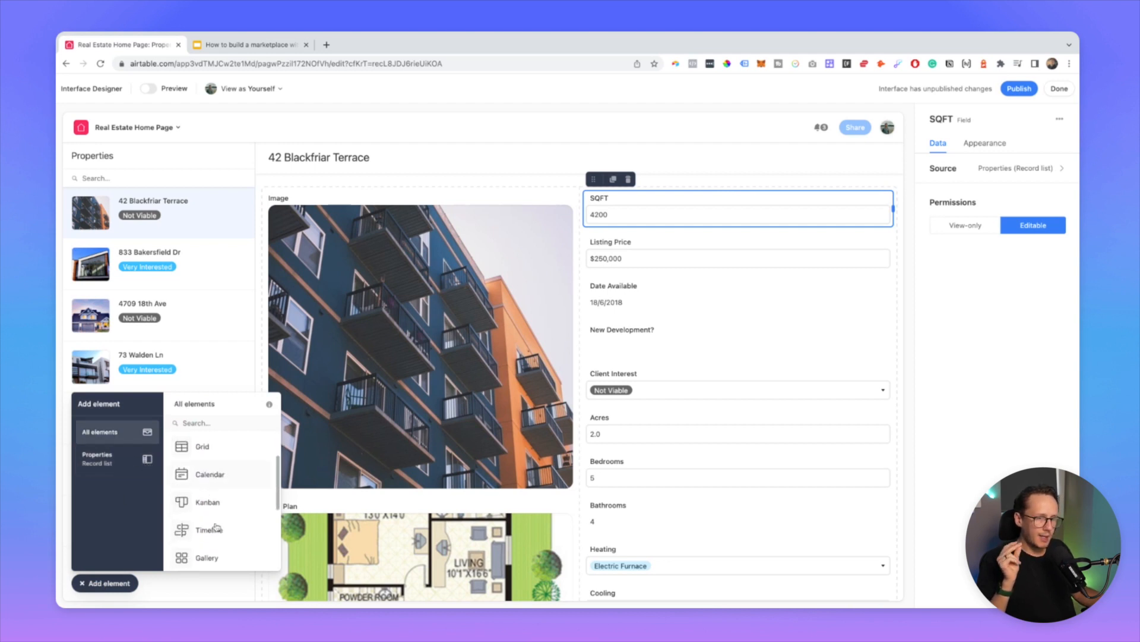
pyautogui.scroll(-1, 217, 519)
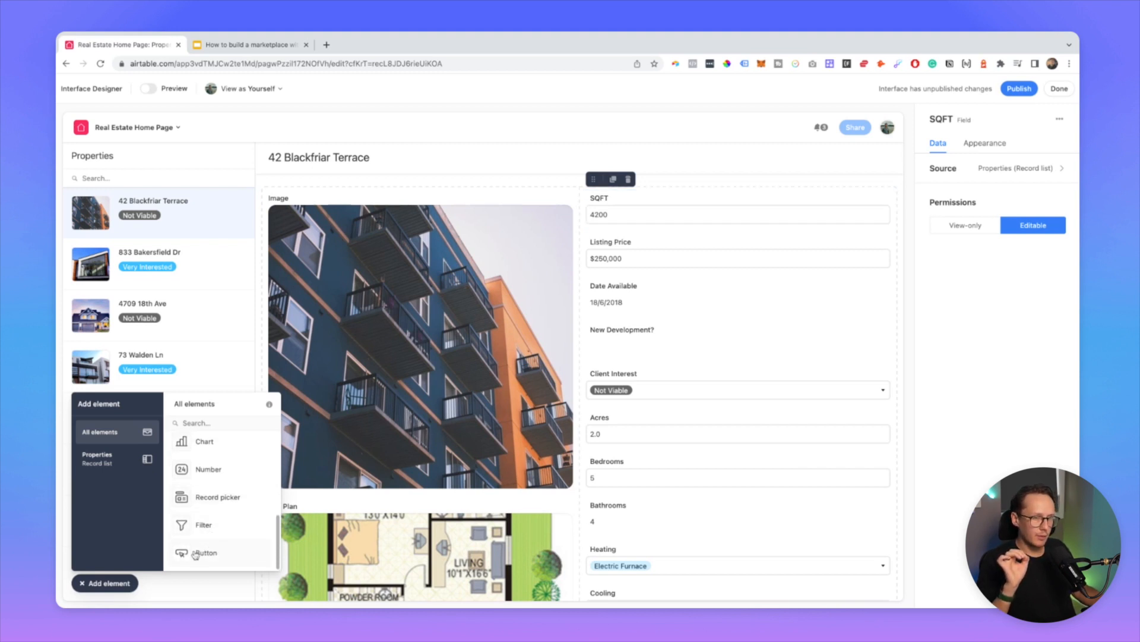
pyautogui.moveTo(195, 555); pyautogui.dragTo(337, 219)
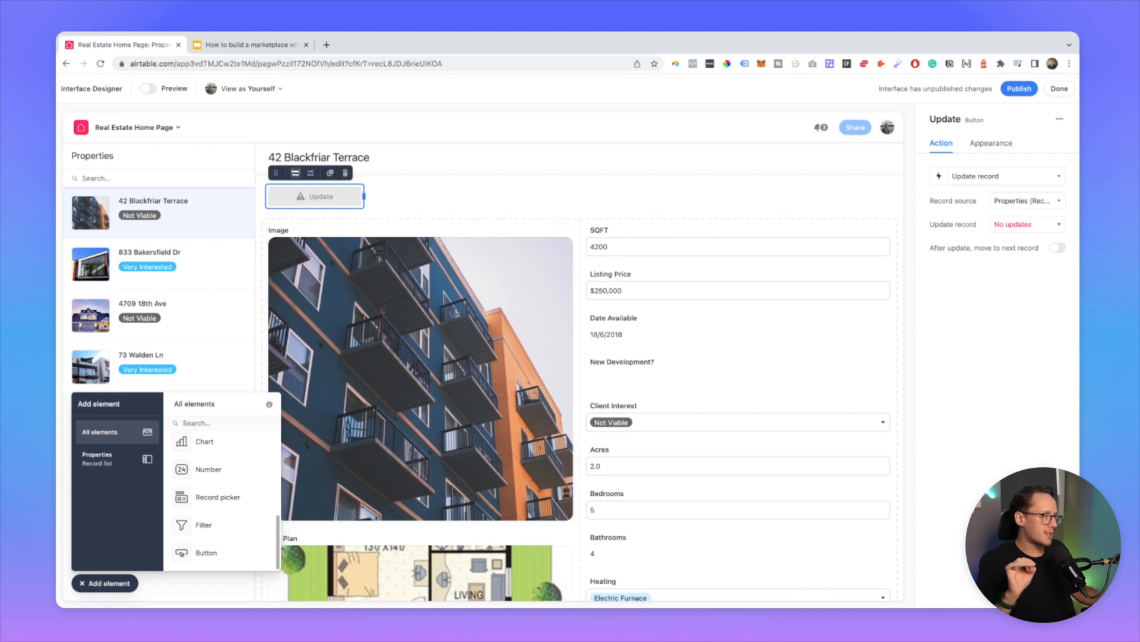
# Step: Change the new button's action to Run automation and bring up its automation choices
pyautogui.click(998, 175)
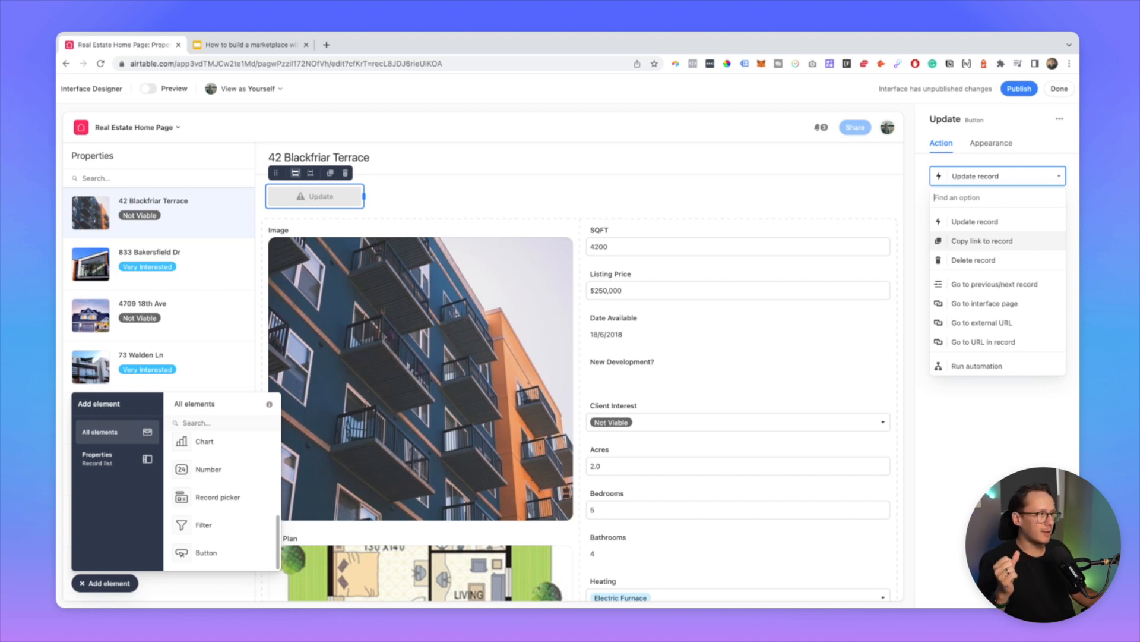
pyautogui.click(971, 366)
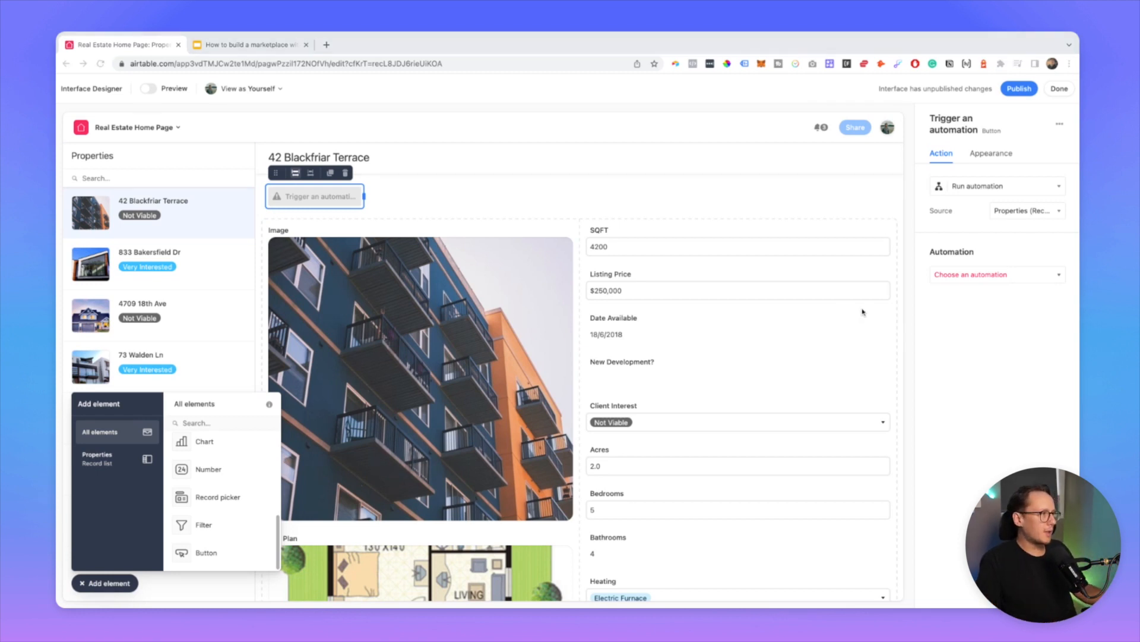
pyautogui.click(965, 278)
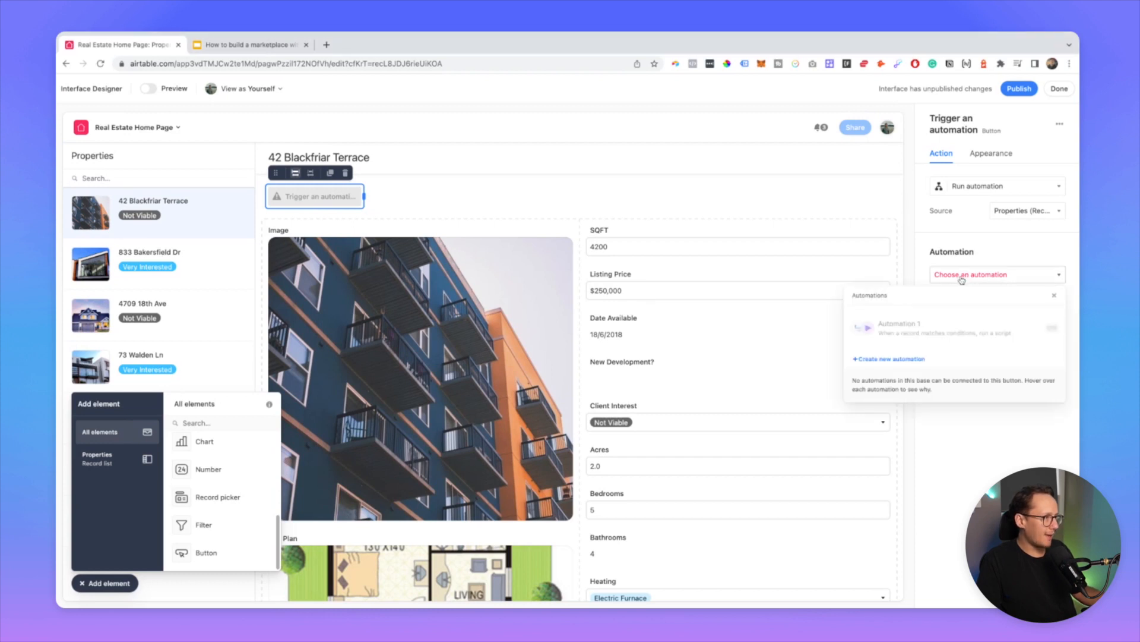
# Step: Create a new automation for the button named 'Update Property in Webflow'
pyautogui.click(889, 359)
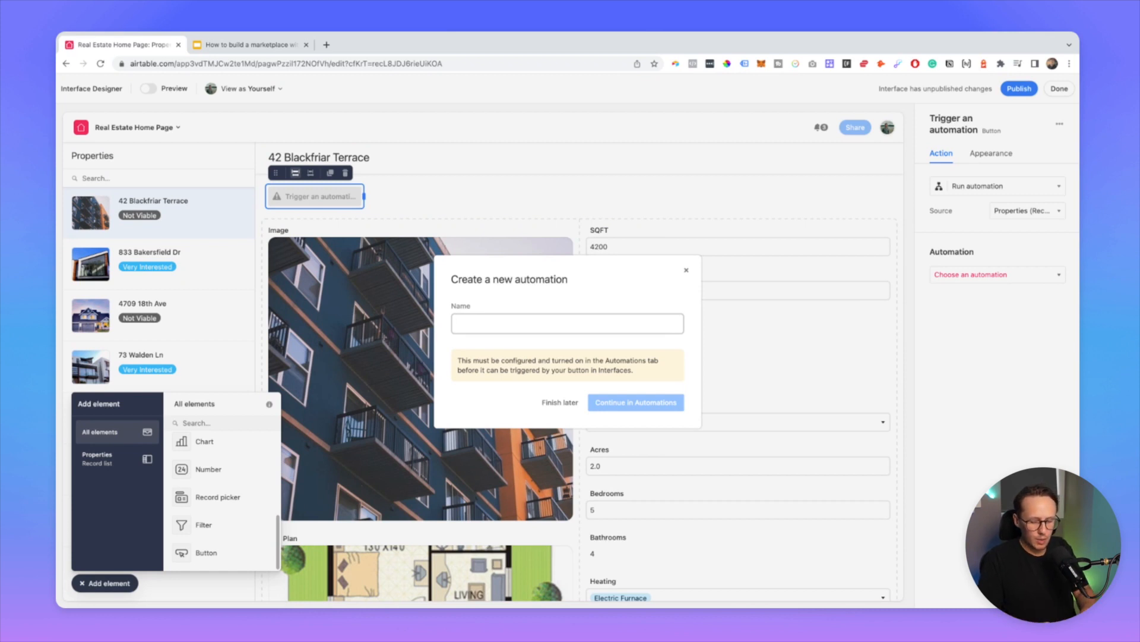
pyautogui.write('Update')
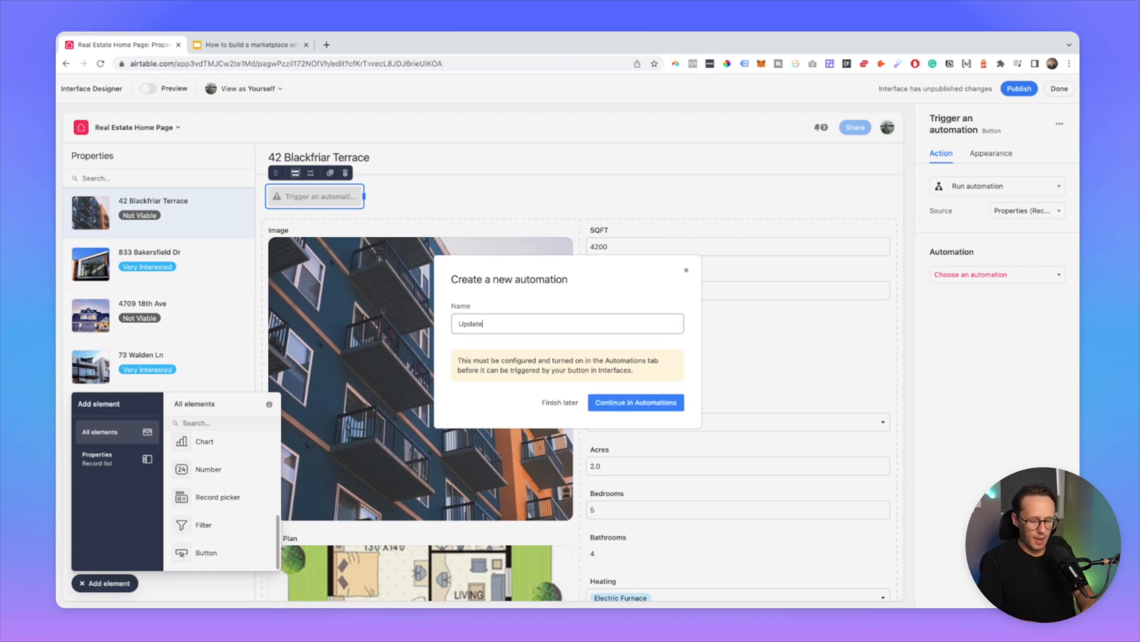
pyautogui.write(' Property in Webflow')
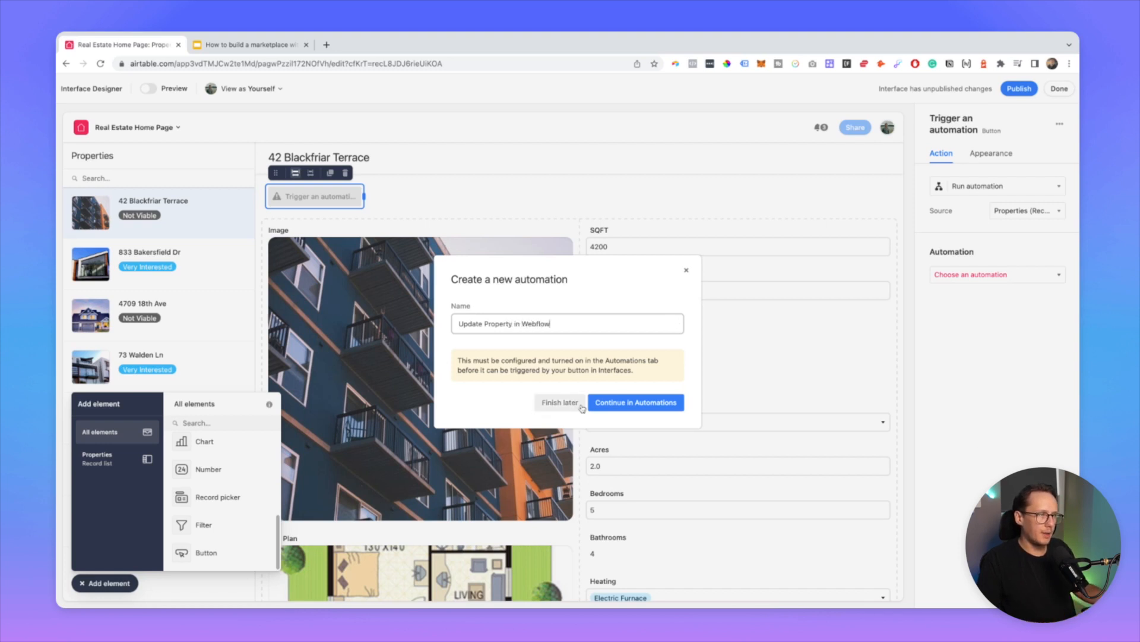
pyautogui.click(606, 410)
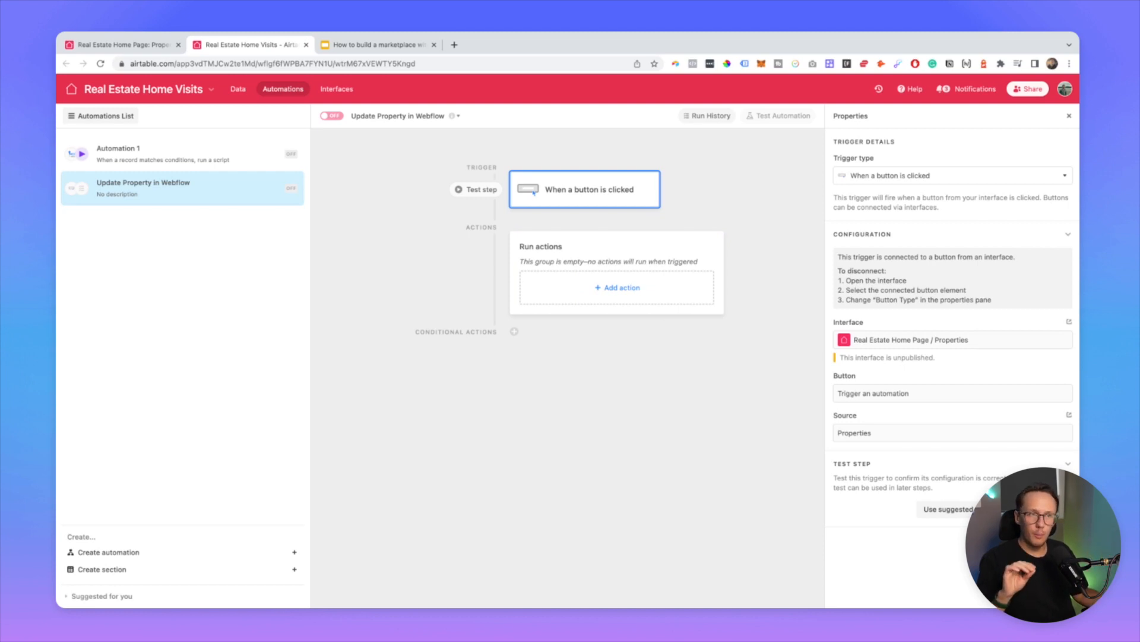
# Step: Add a Run script action and delete its default console.log line
pyautogui.click(585, 297)
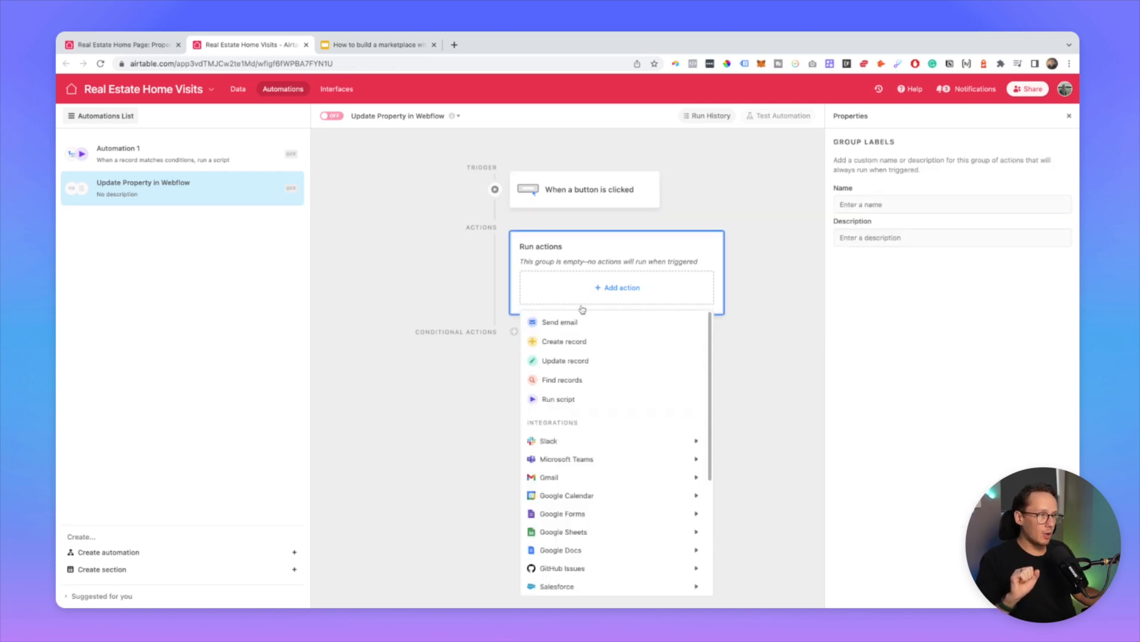
pyautogui.click(576, 401)
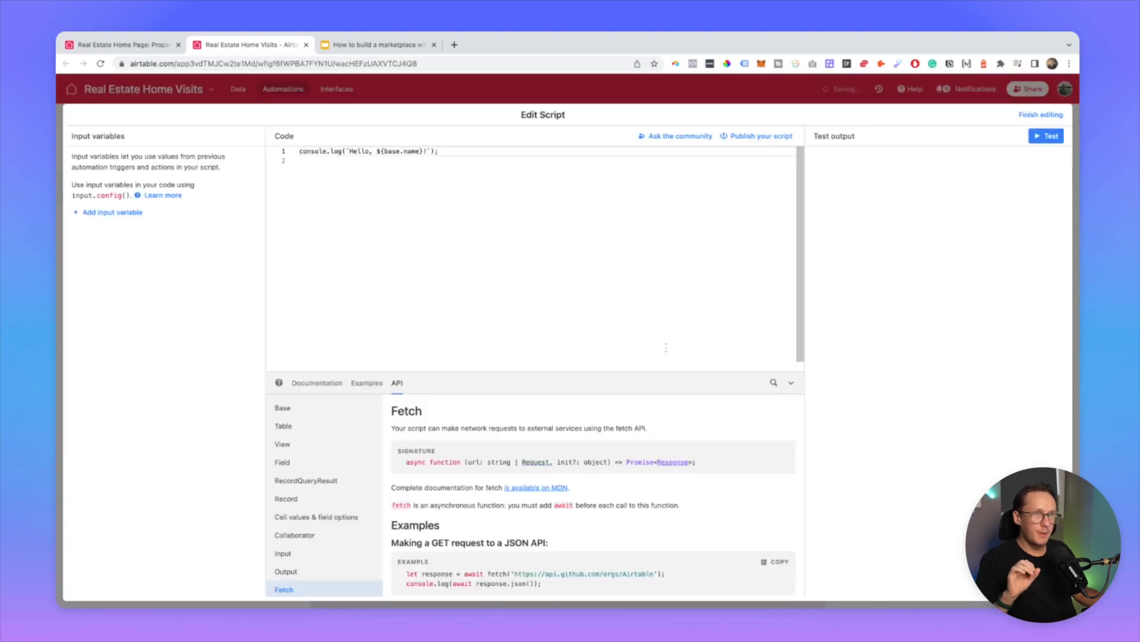
pyautogui.click(486, 255)
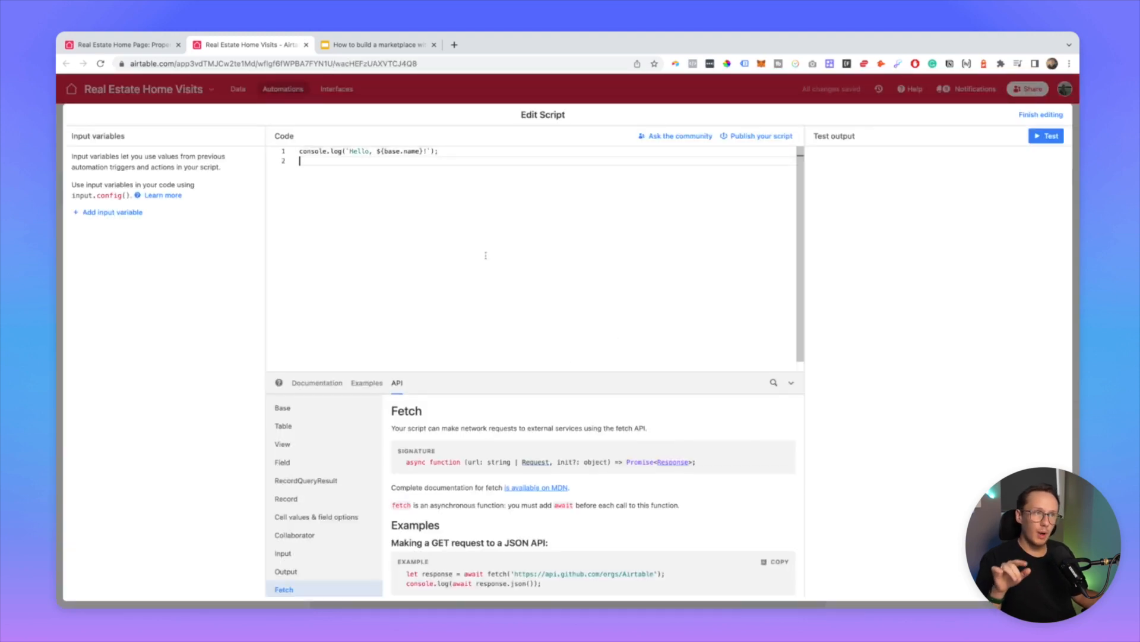
pyautogui.tripleClick(337, 153)
pyautogui.press('BackSpace')
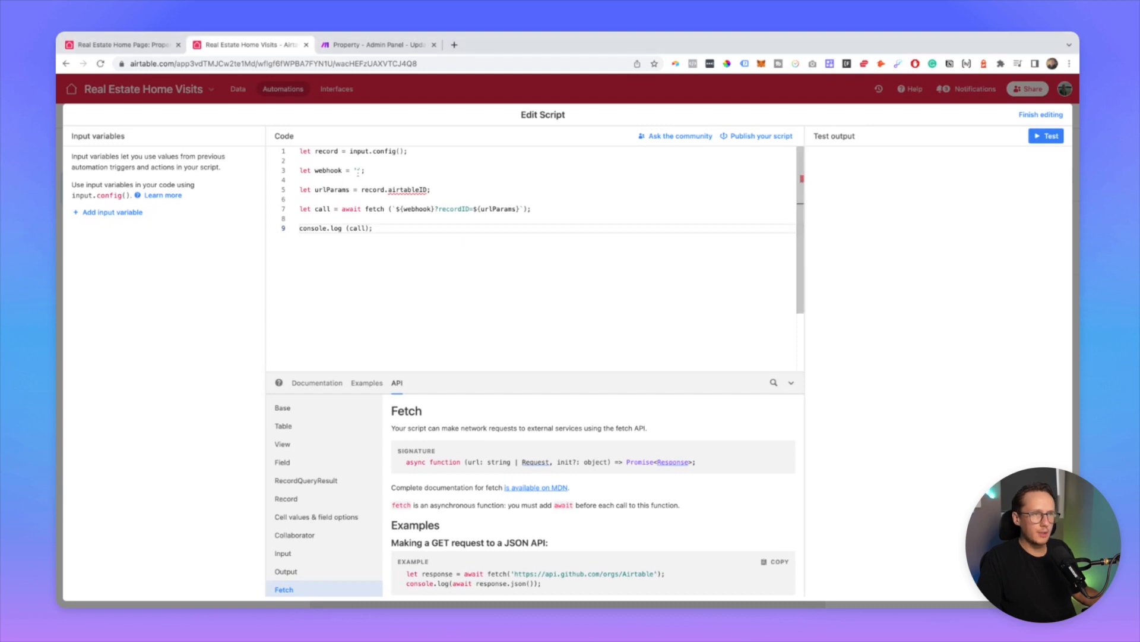
# Step: Review script lines 3–9, then bring up the Make Property - Admin Panel scenario
pyautogui.click(358, 171)
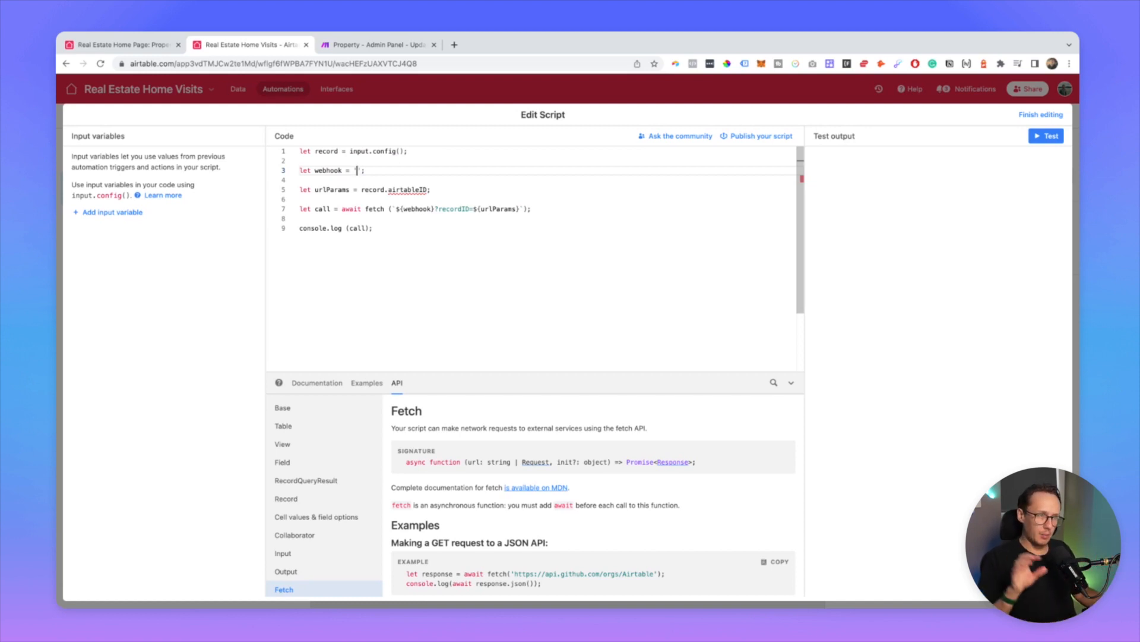
pyautogui.moveTo(373, 228); pyautogui.dragTo(300, 173)
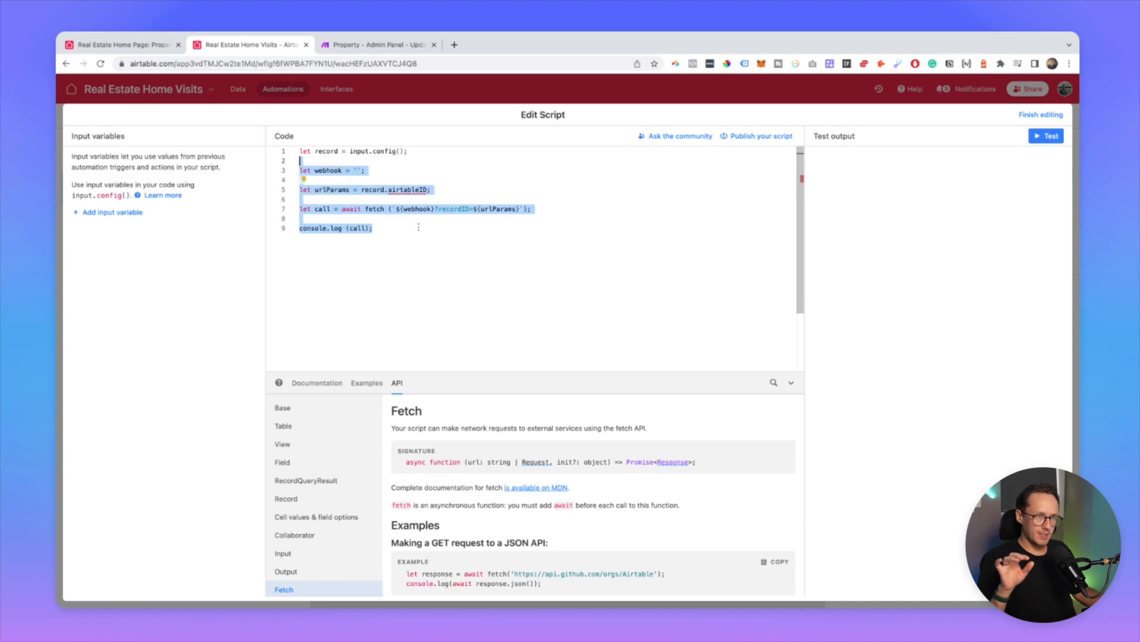
pyautogui.click(441, 262)
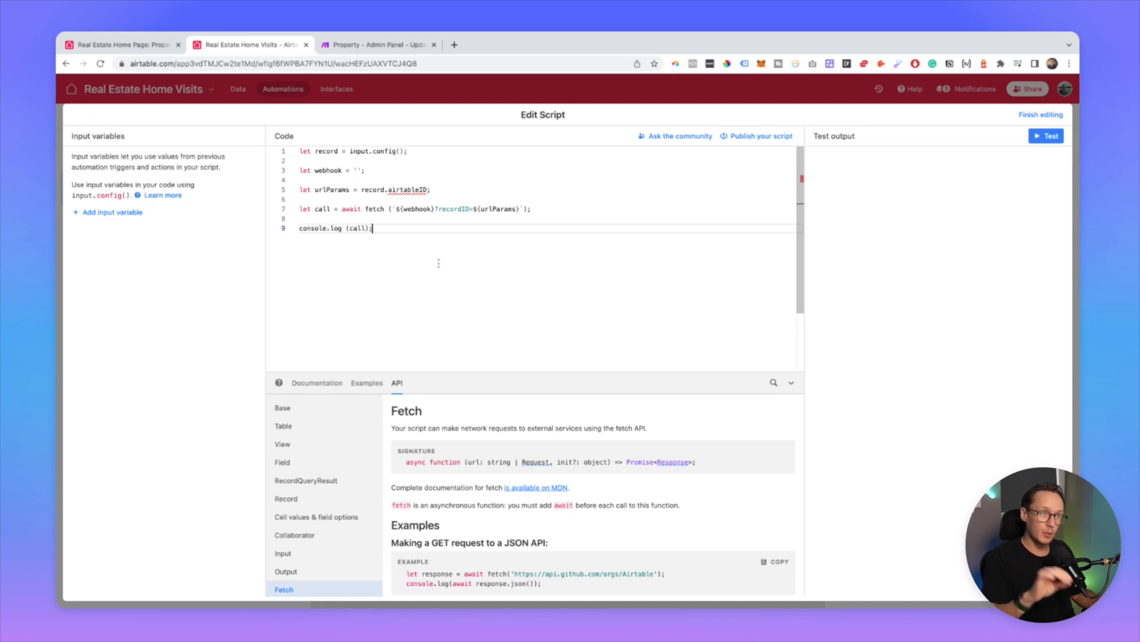
pyautogui.click(375, 51)
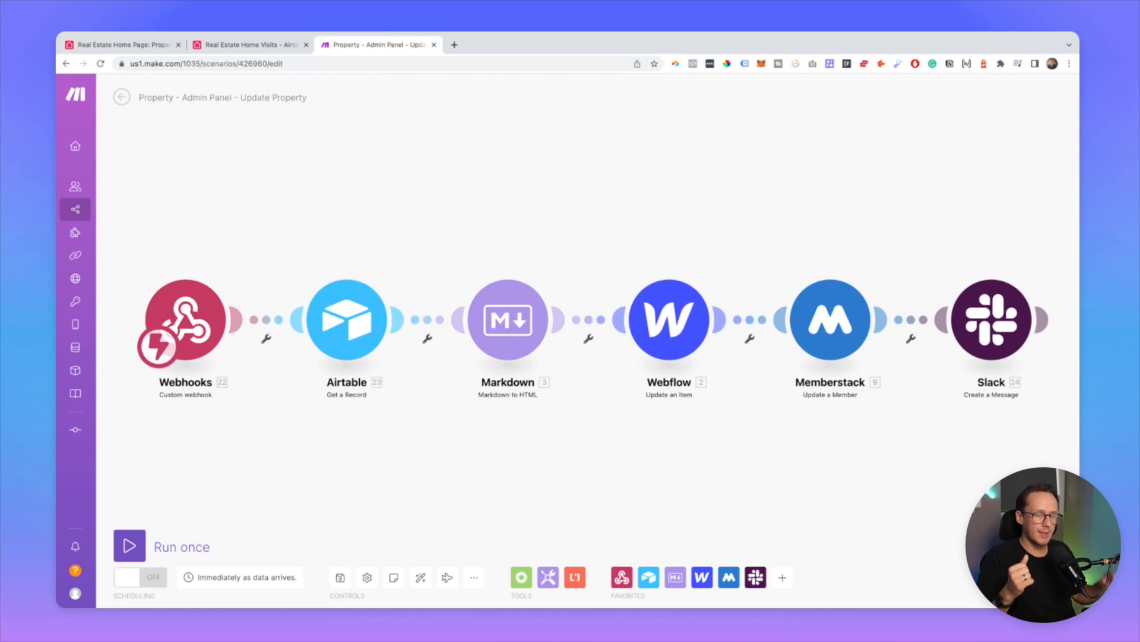
# Step: Open the Airtable Get a Record module and keep the UF Airtable connection
pyautogui.click(208, 312)
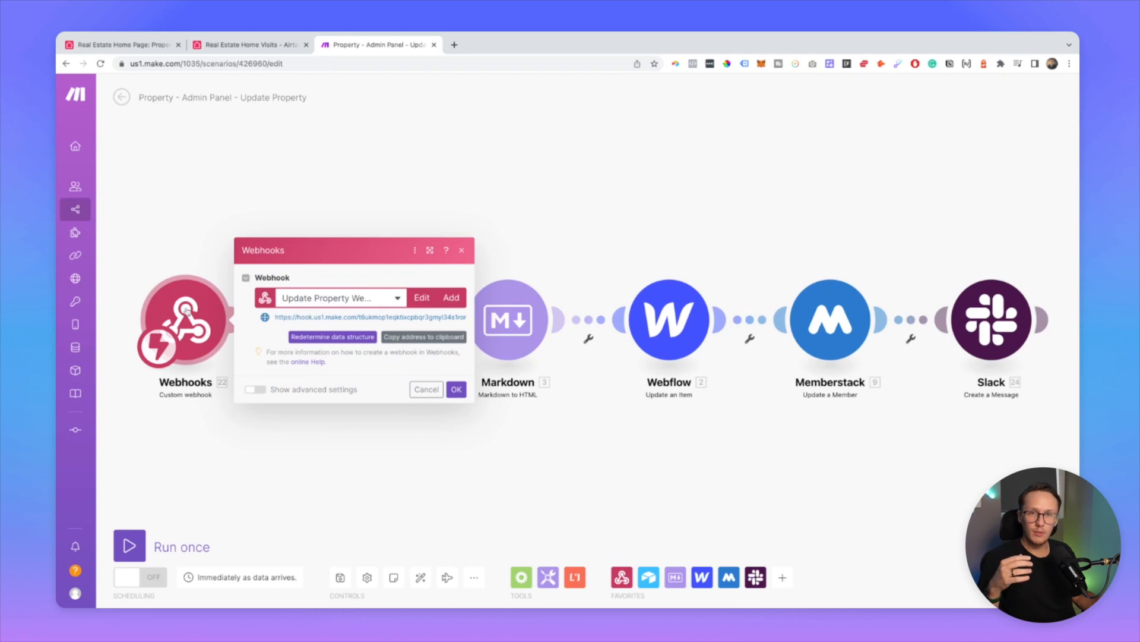
pyautogui.click(371, 196)
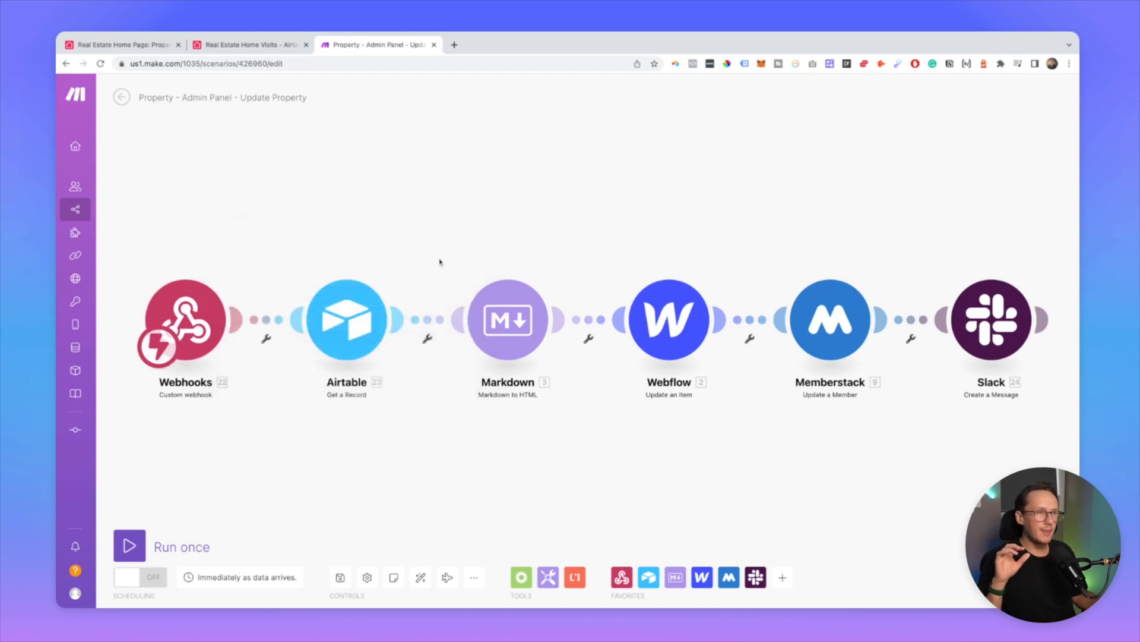
pyautogui.click(343, 323)
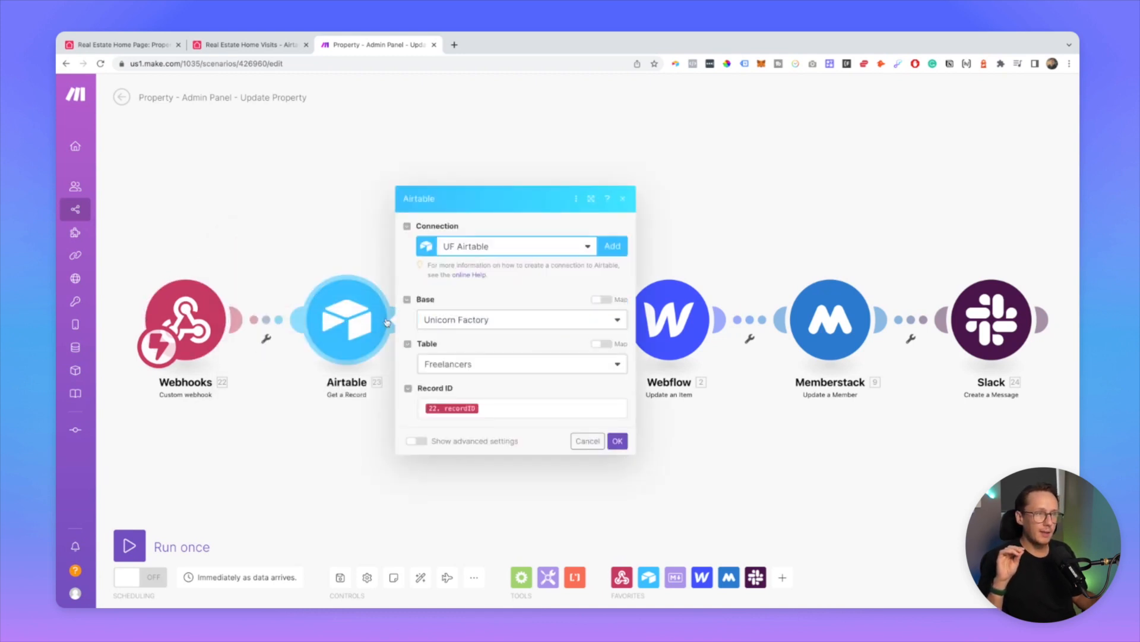
pyautogui.click(478, 252)
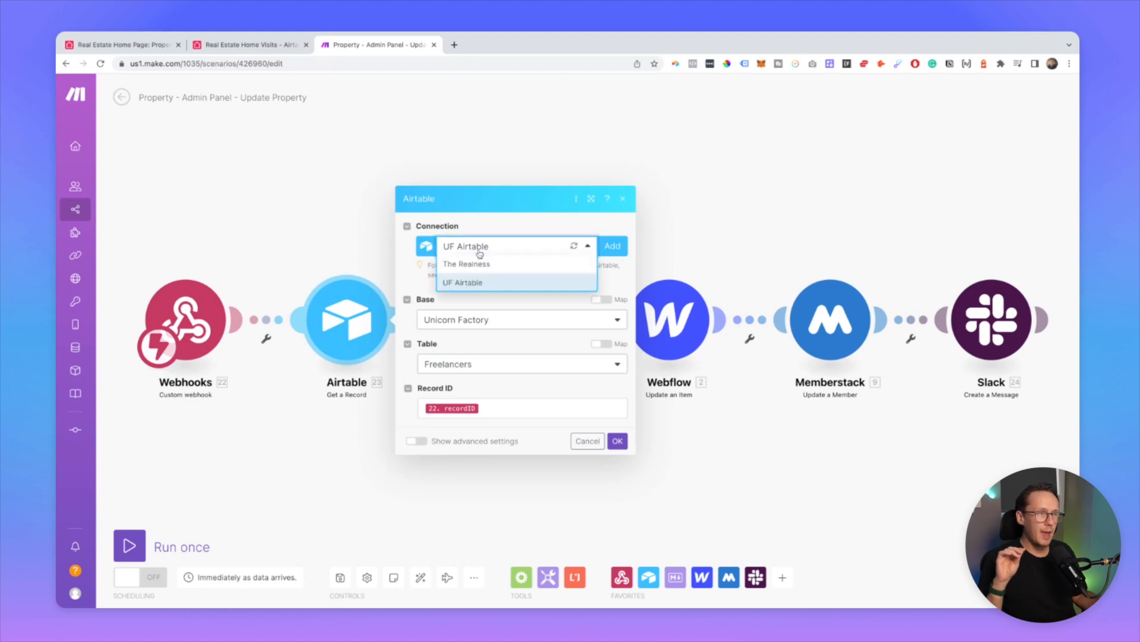
pyautogui.click(473, 284)
# Step: Choose the Real Estate Home Visits base and Properties table, mapping recordID as Record ID
pyautogui.click(464, 316)
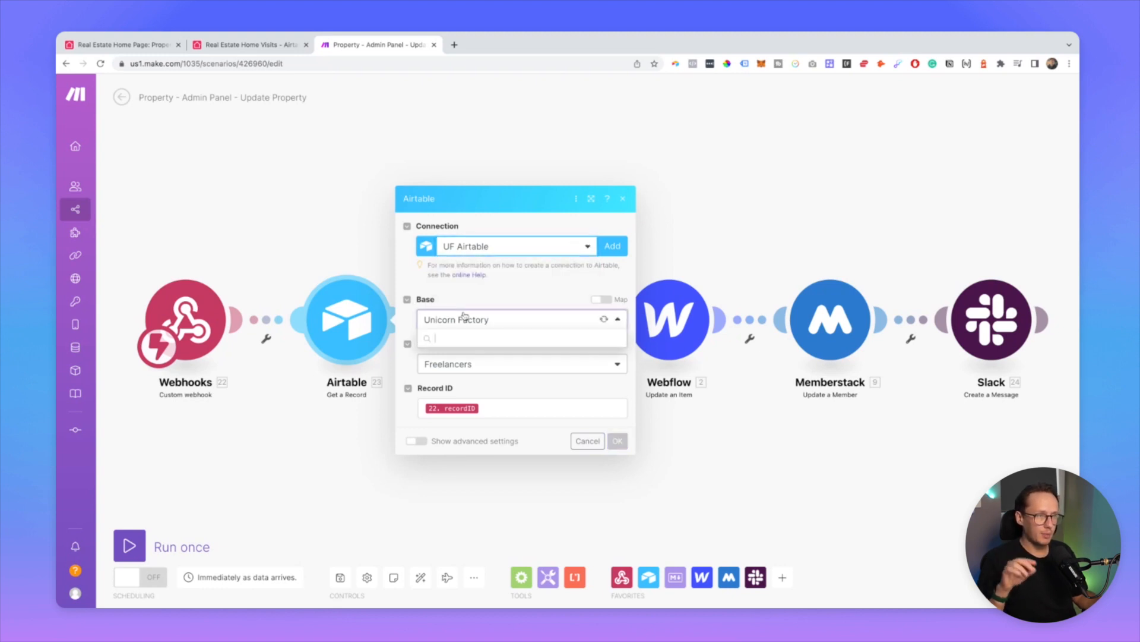
pyautogui.write('real')
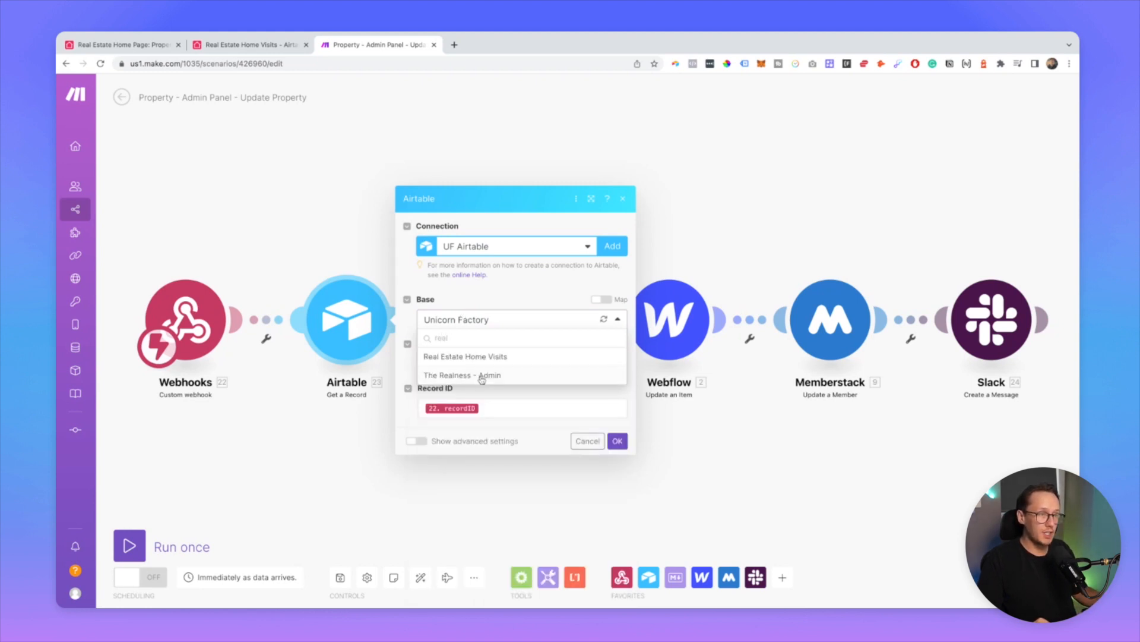
pyautogui.click(480, 358)
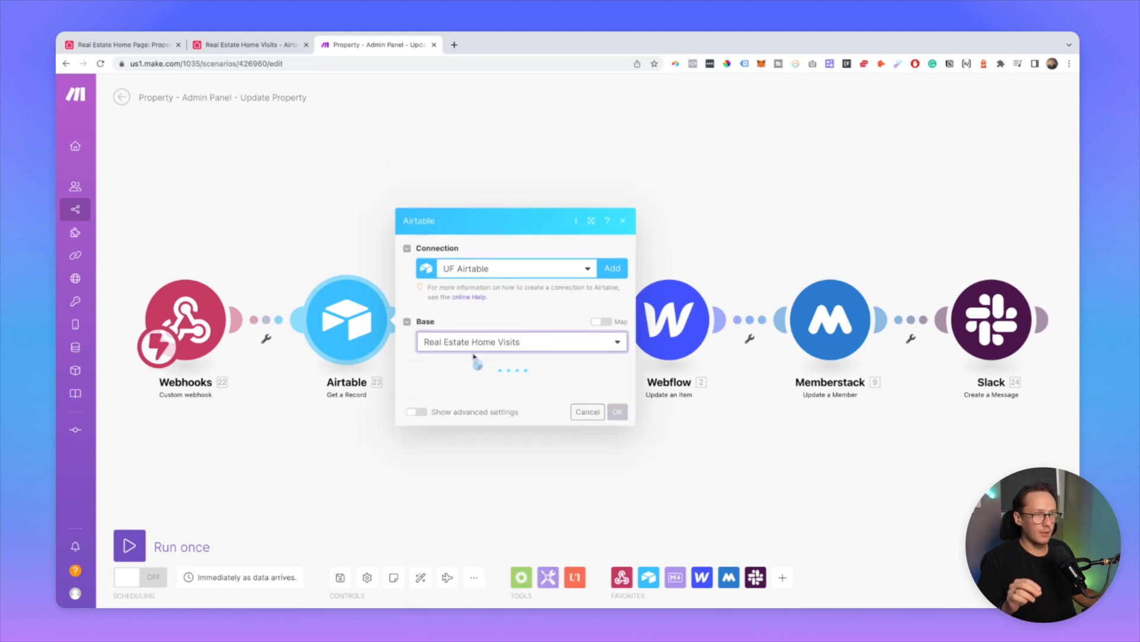
pyautogui.click(478, 387)
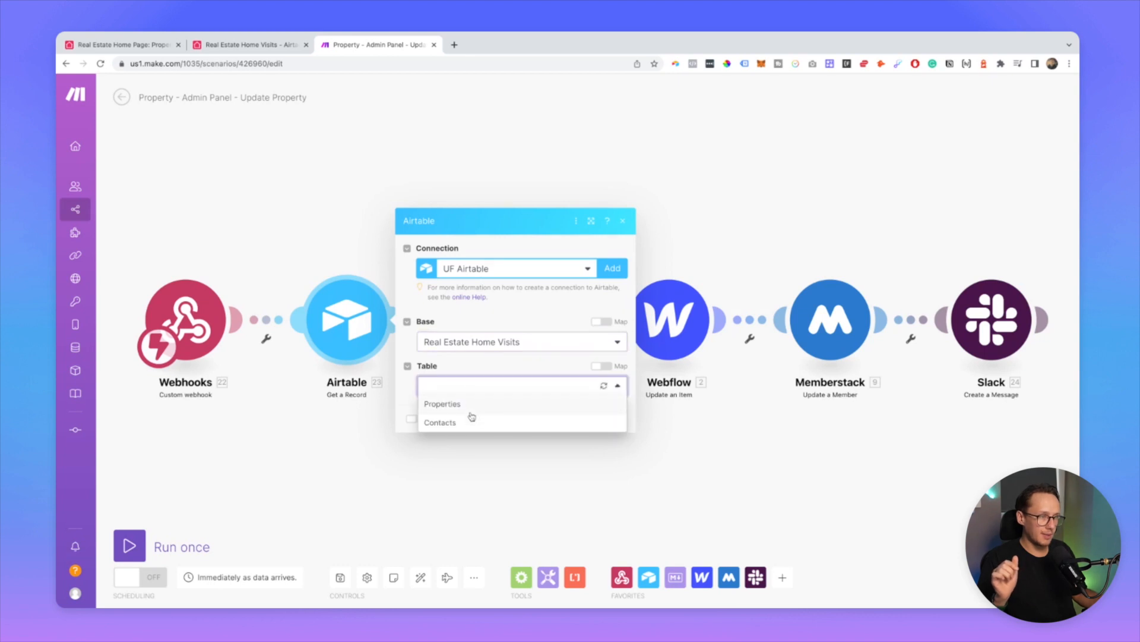
pyautogui.click(470, 408)
pyautogui.click(460, 410)
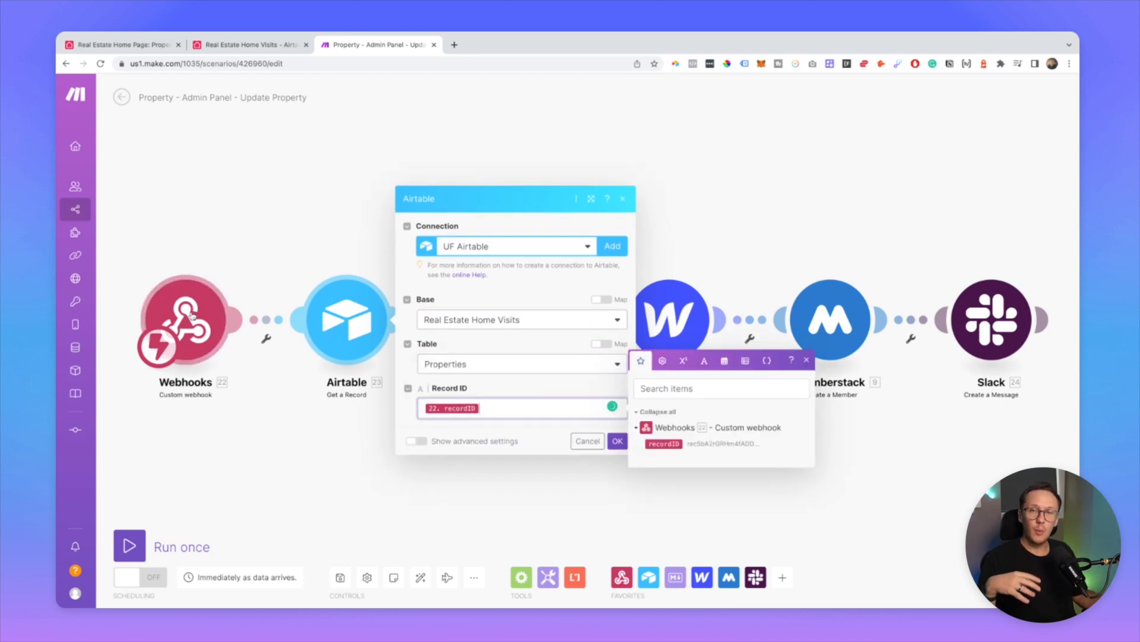
pyautogui.click(473, 510)
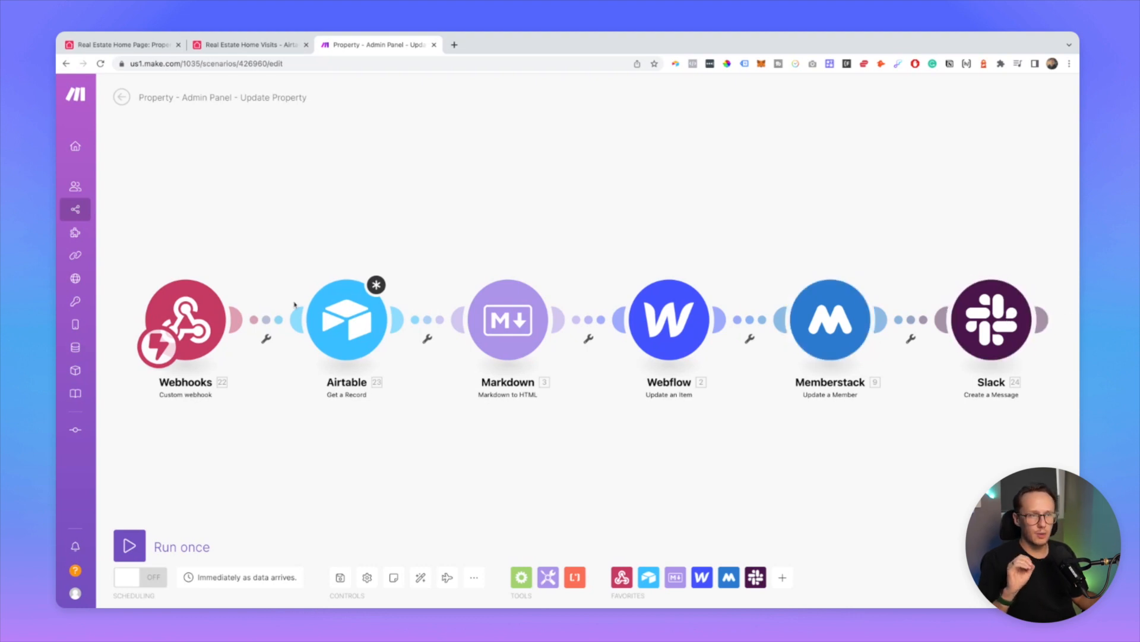
# Step: Check the Make webhook's run log, then return to the Airtable script editor
pyautogui.hscroll(1, 296, 306)
pyautogui.hscroll(-1, 320, 312)
pyautogui.hscroll(-1, 320, 311)
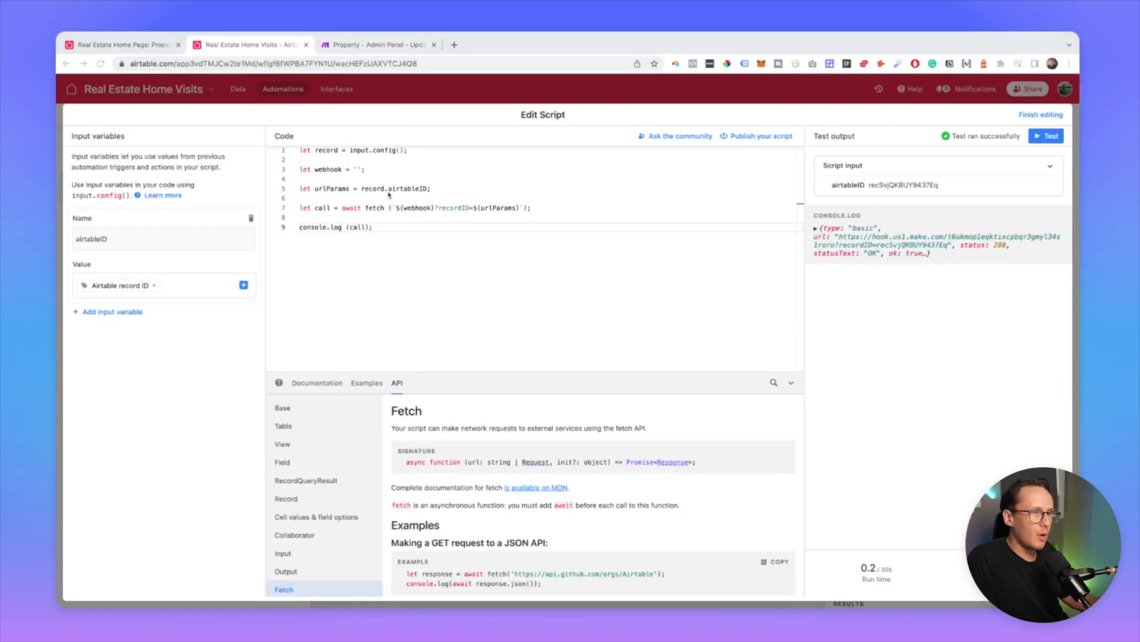
pyautogui.scroll(1, 393, 197)
pyautogui.click(364, 47)
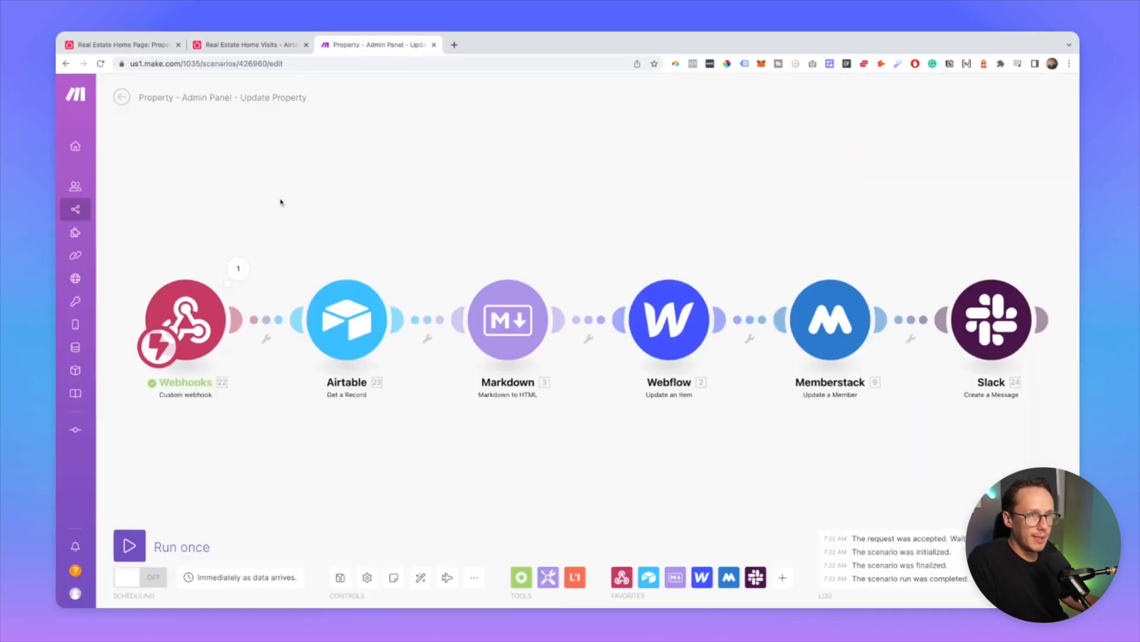
pyautogui.click(268, 47)
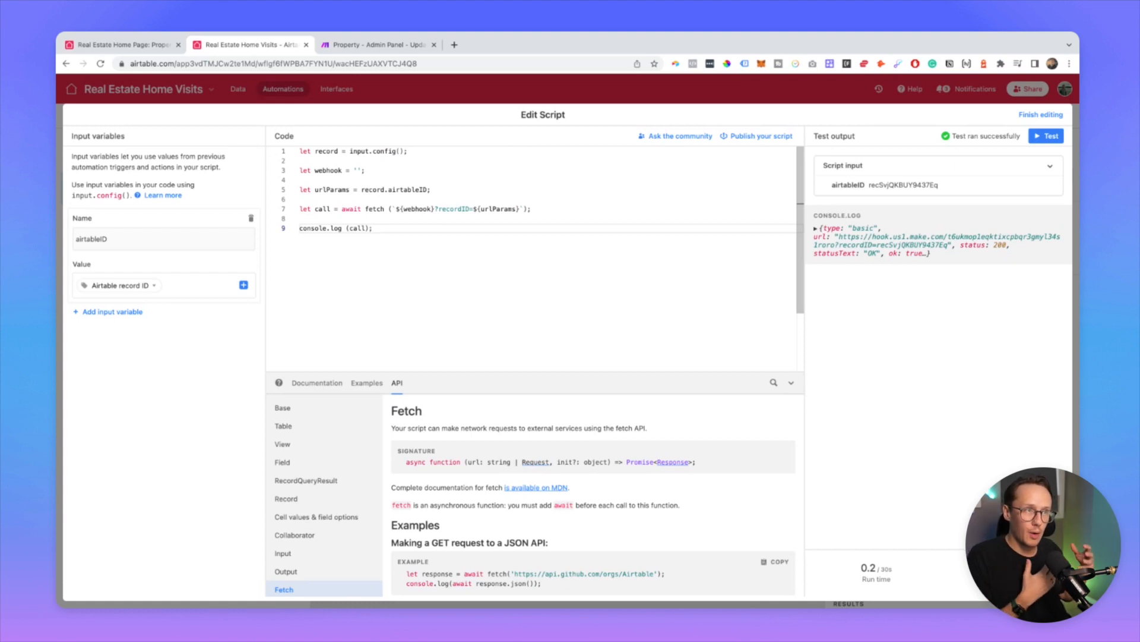
pyautogui.click(369, 47)
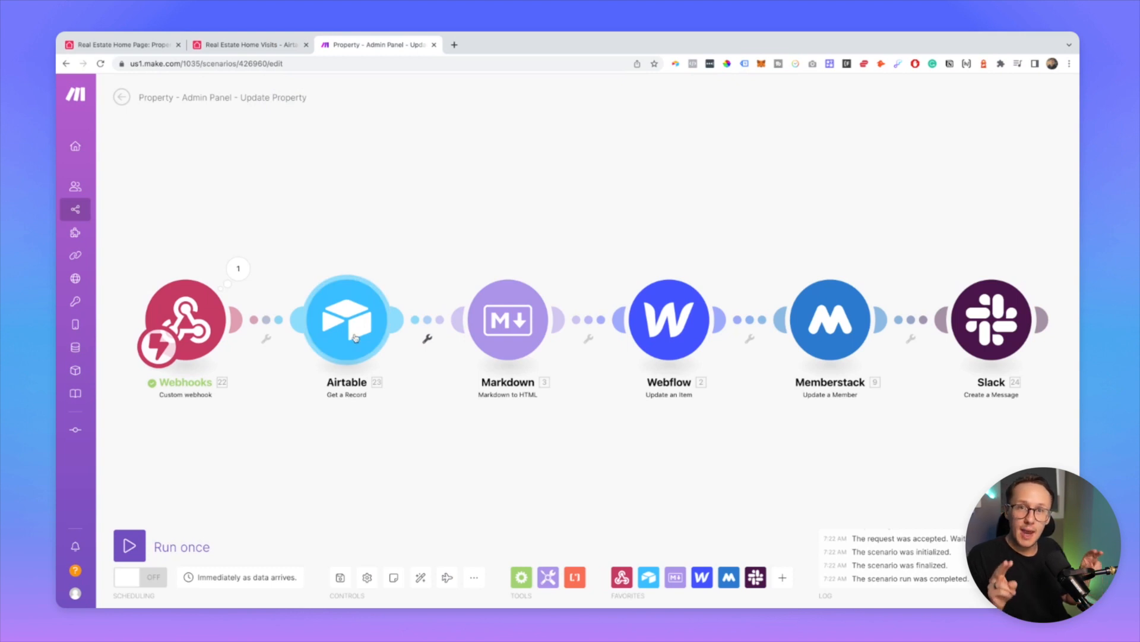
pyautogui.click(347, 320)
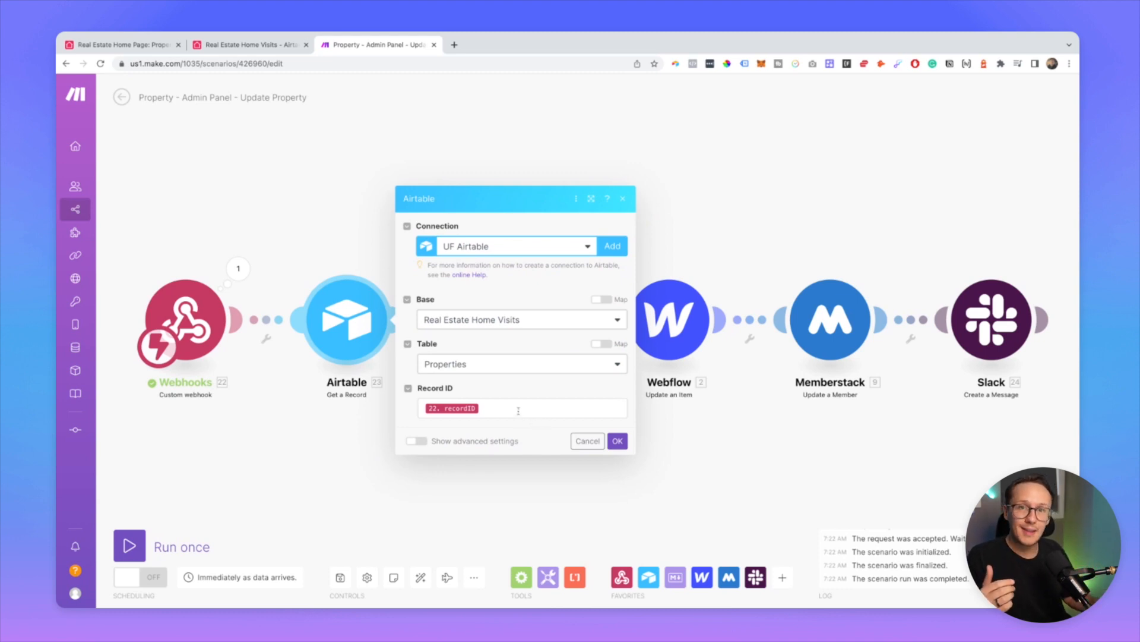
pyautogui.click(260, 47)
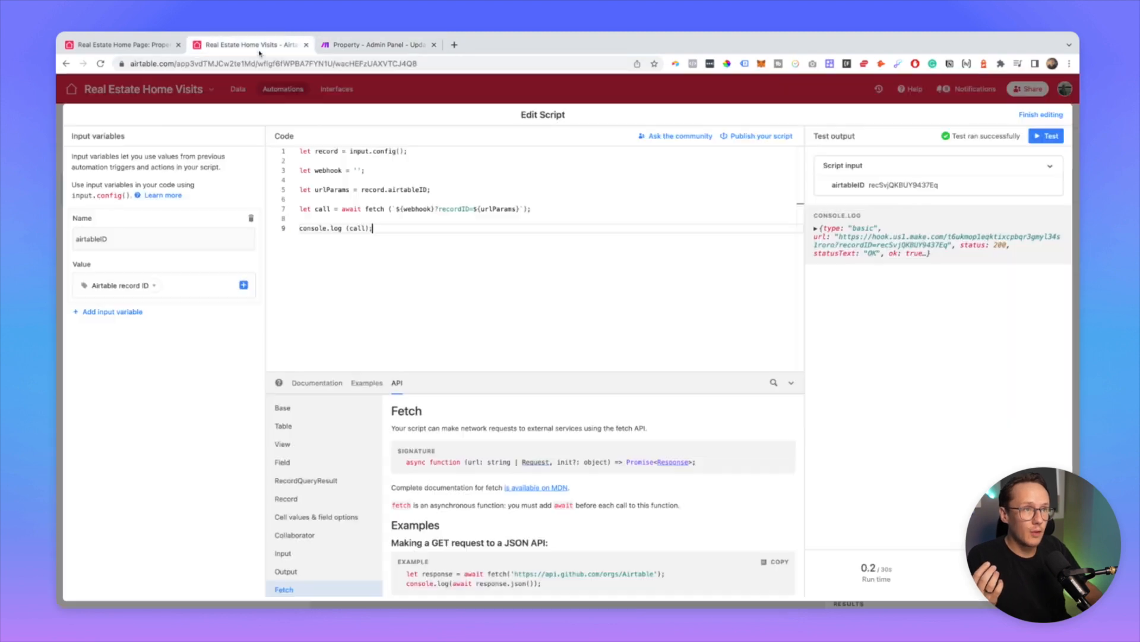
# Step: Re-map the airtableID input variable to Airtable record ID, then go to Make
pyautogui.doubleClick(146, 249)
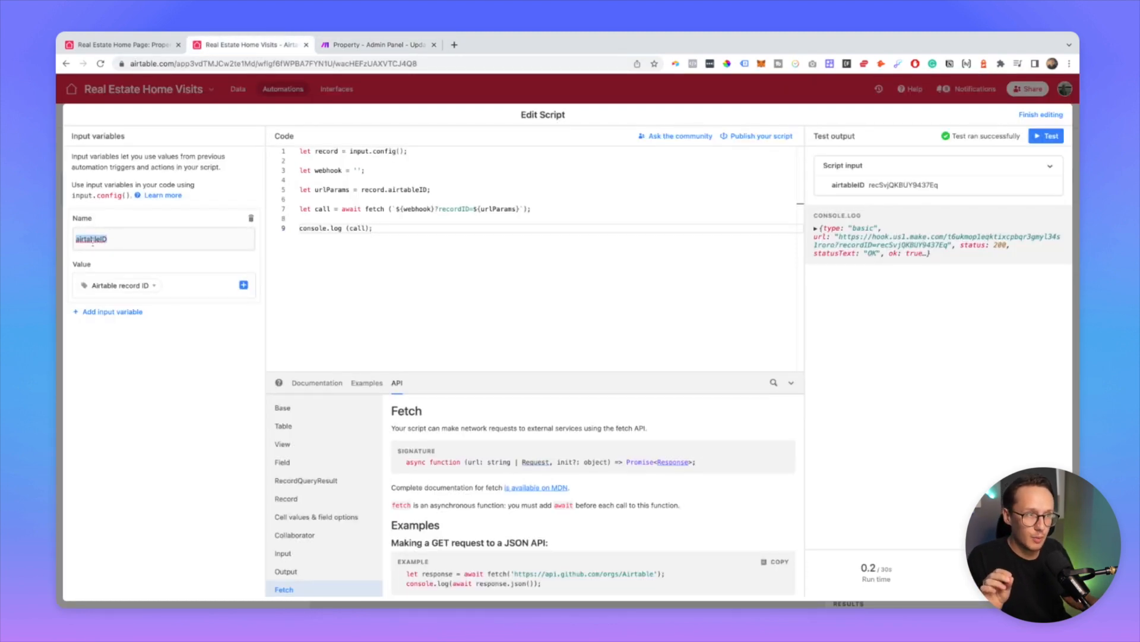
pyautogui.click(134, 293)
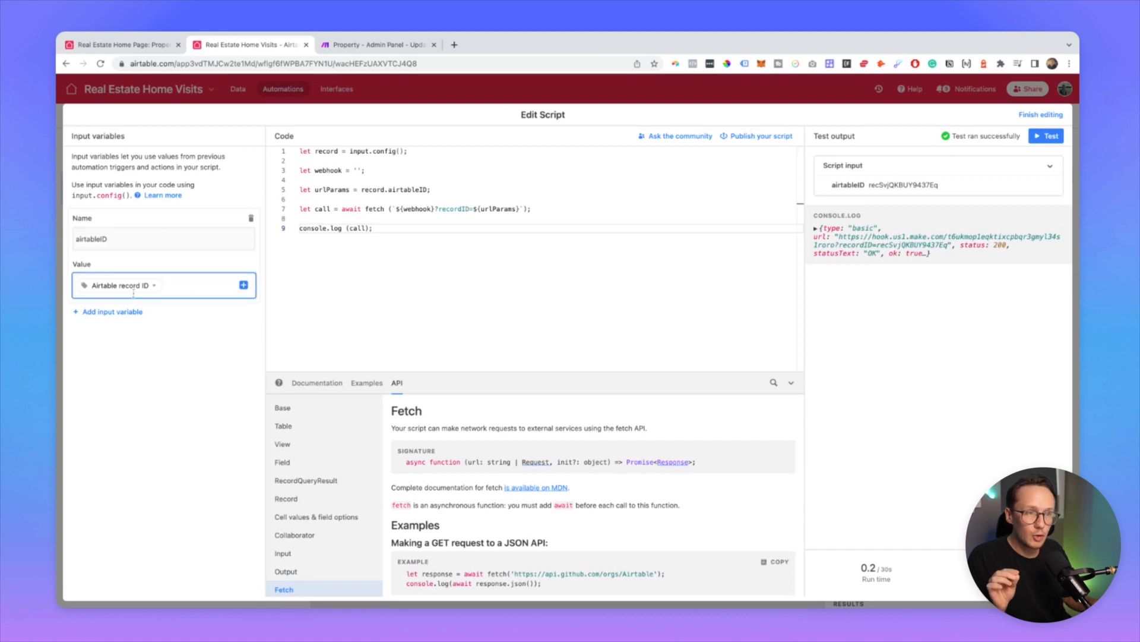
pyautogui.moveTo(144, 295)
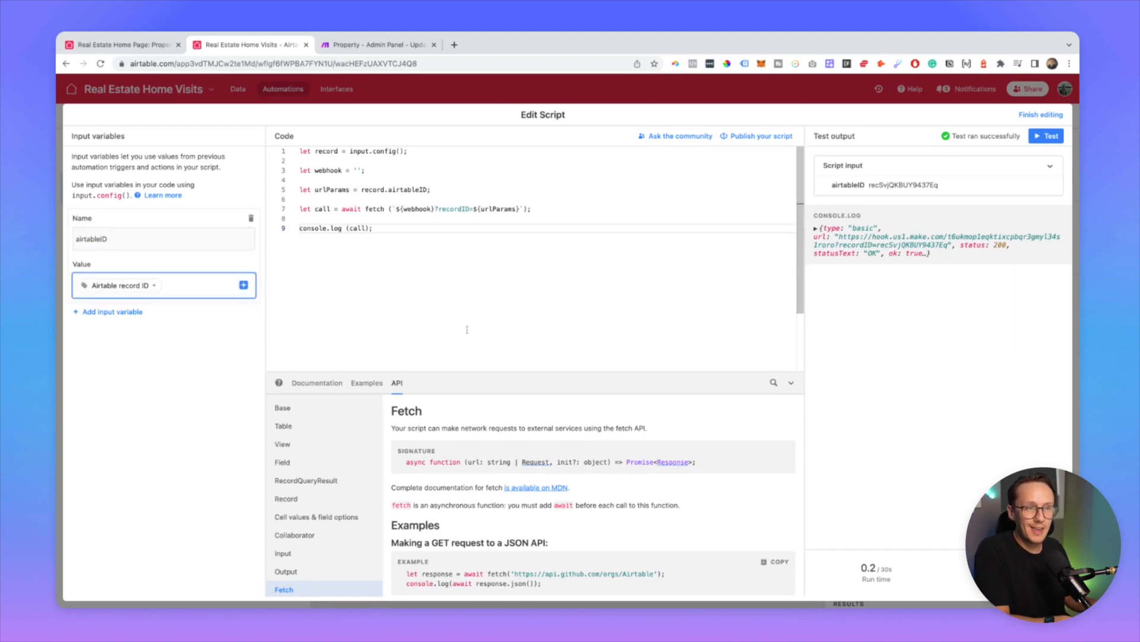
pyautogui.press('BackSpace')
pyautogui.click(244, 284)
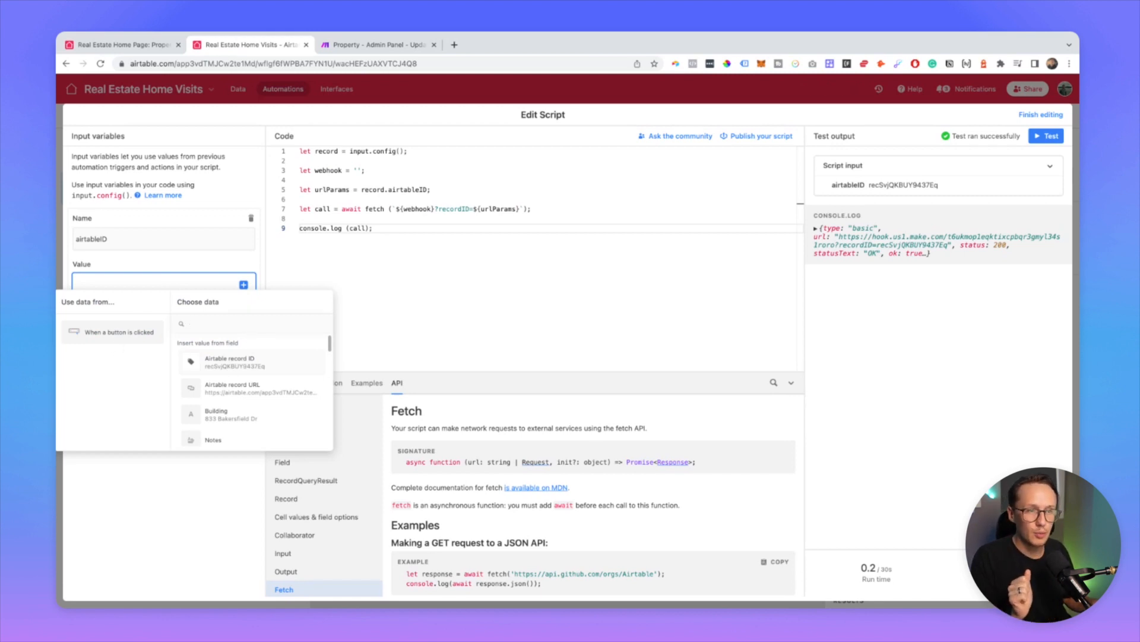
pyautogui.click(249, 363)
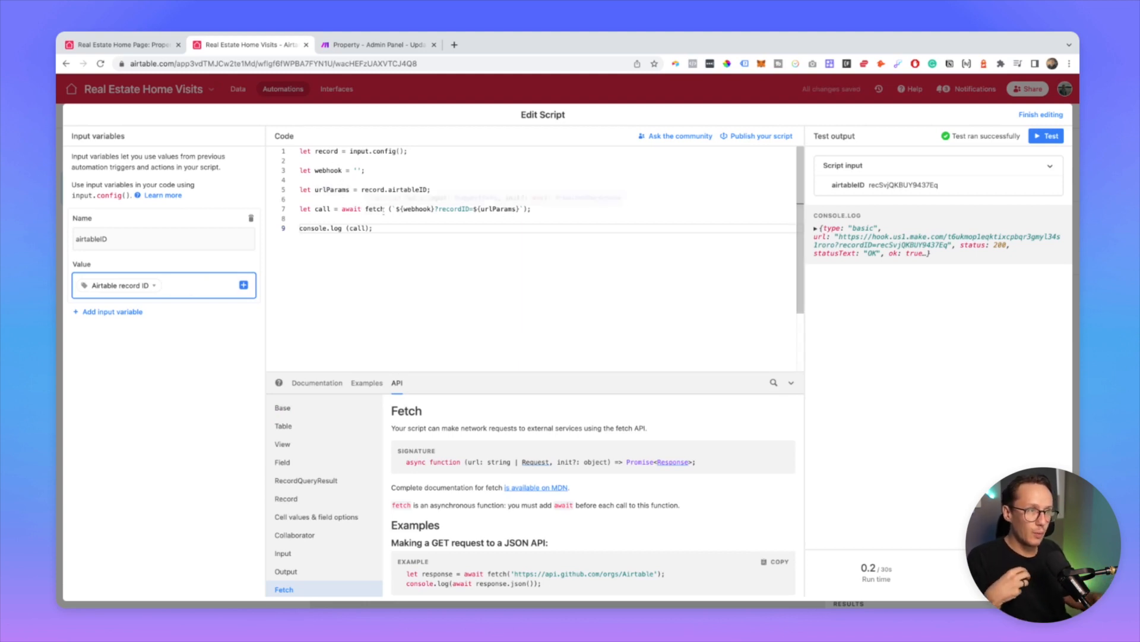
pyautogui.click(382, 48)
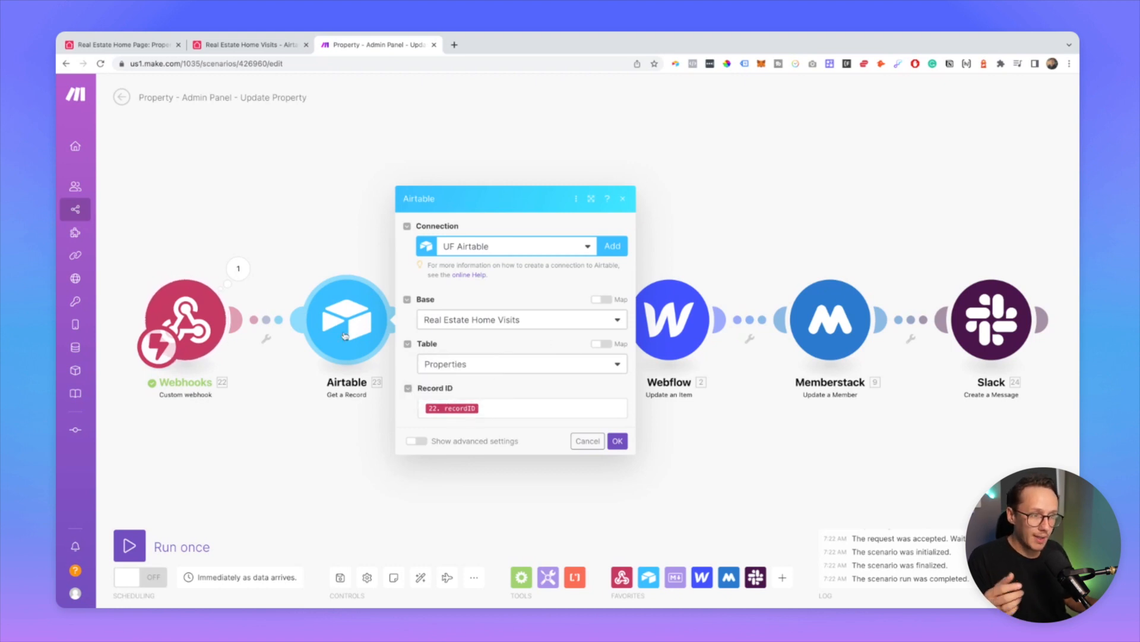
# Step: Save the Airtable module and copy the Make webhook URL for the Airtable script
pyautogui.click(618, 442)
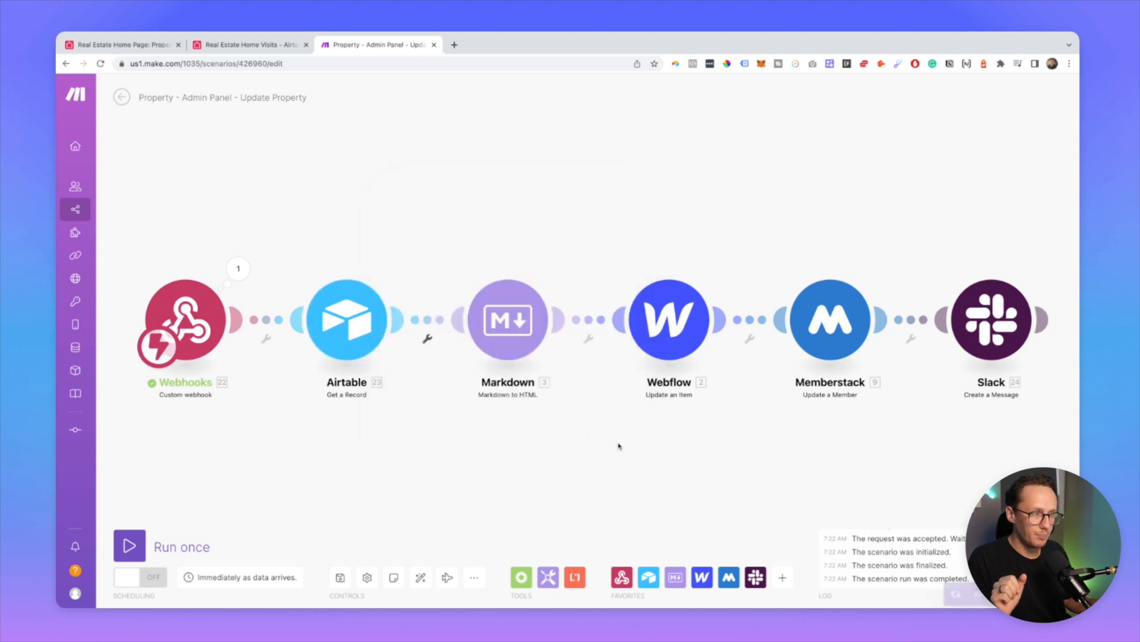
pyautogui.click(190, 317)
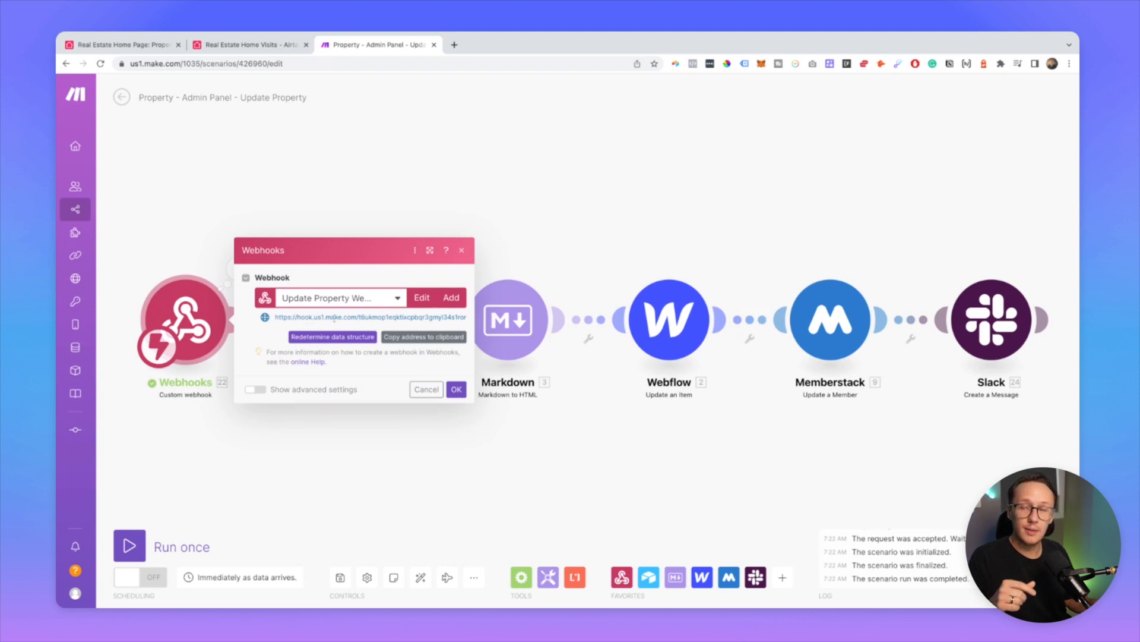
pyautogui.click(422, 337)
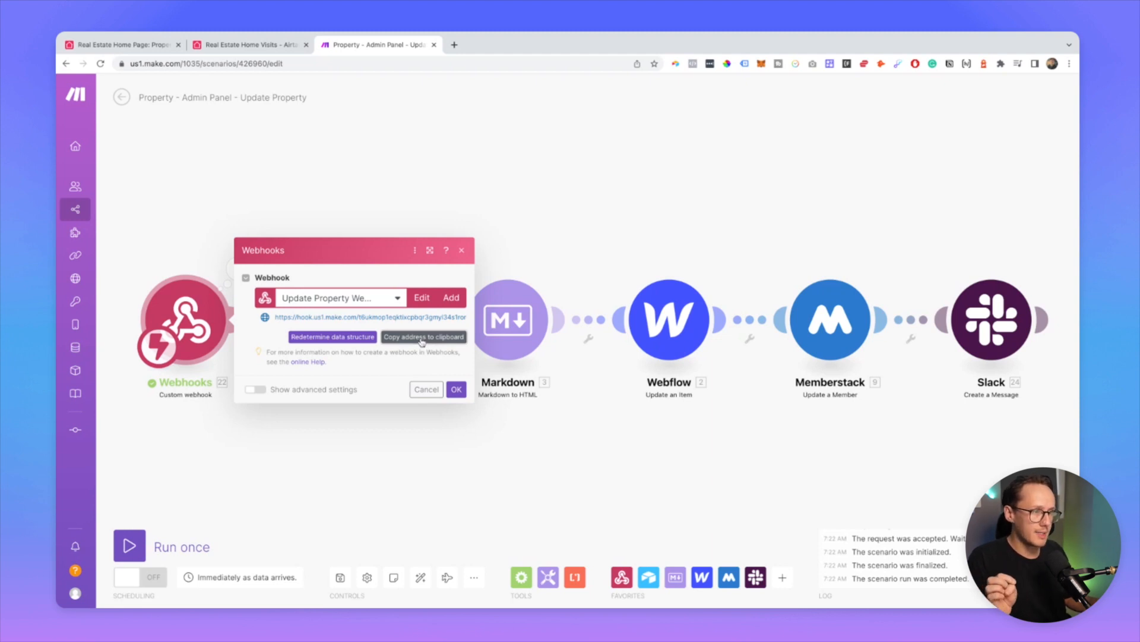
pyautogui.click(268, 52)
pyautogui.click(357, 170)
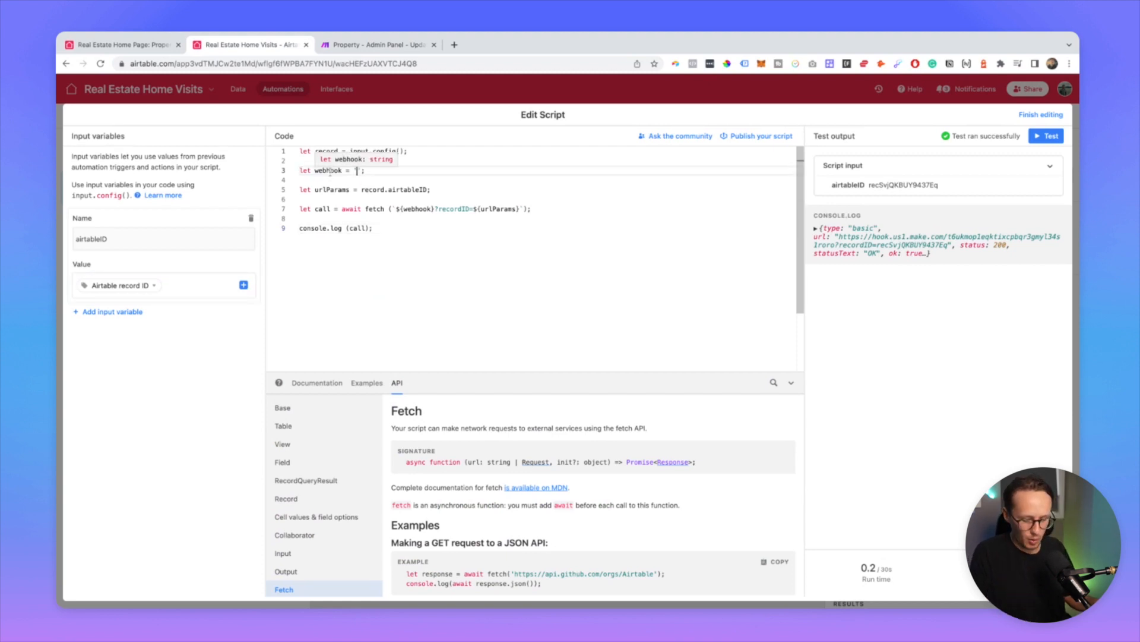
# Step: Paste the Make webhook URL into the script's webhook variable and close Make's Webhooks dialog
pyautogui.click(430, 275)
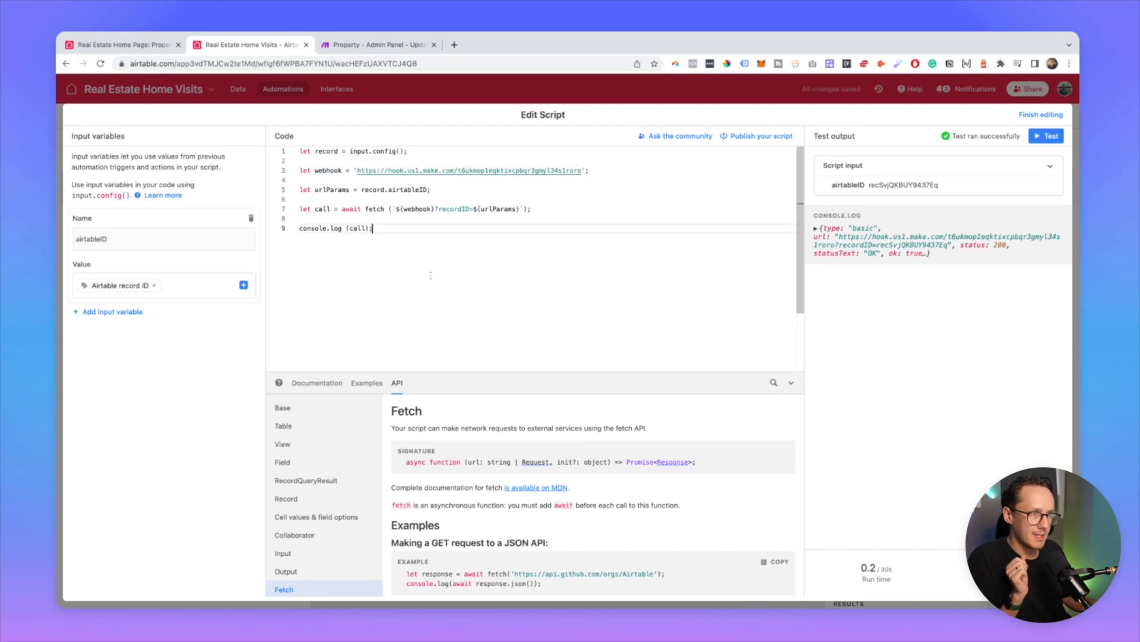
pyautogui.click(389, 48)
pyautogui.click(457, 389)
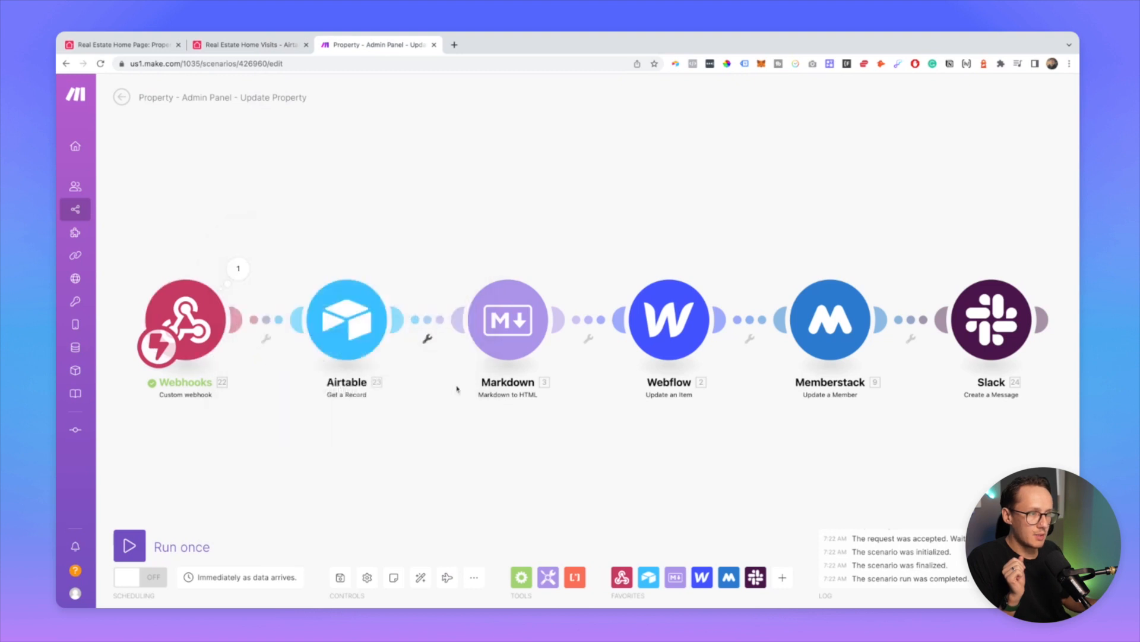
# Step: Run only the Webhooks module so it awaits data, then return to the Airtable script
pyautogui.rightClick(185, 309)
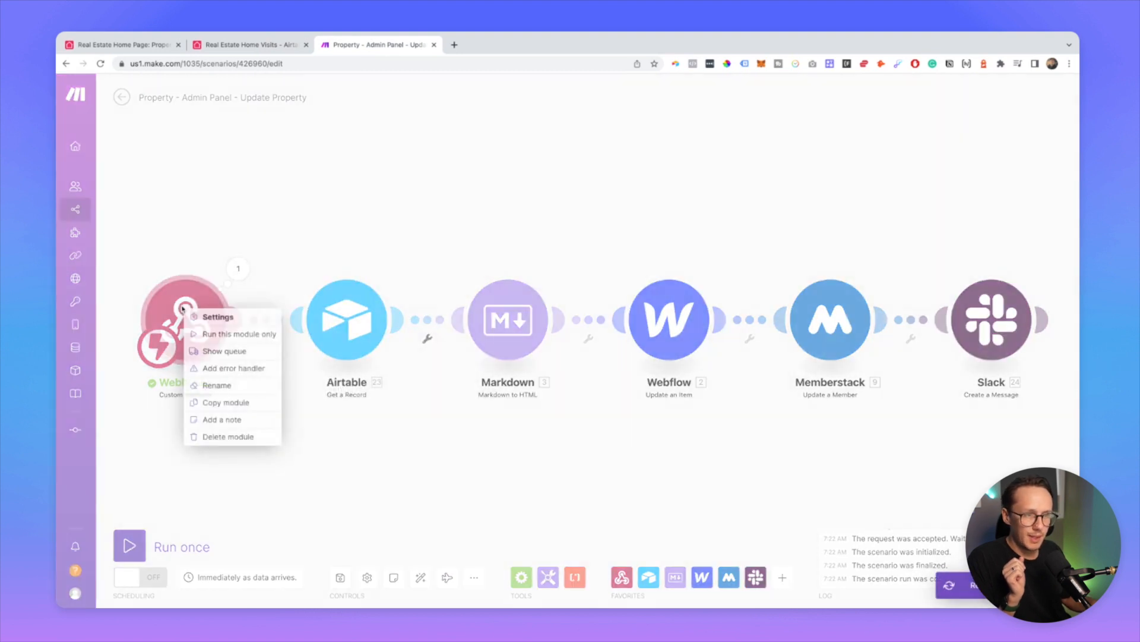
pyautogui.click(241, 336)
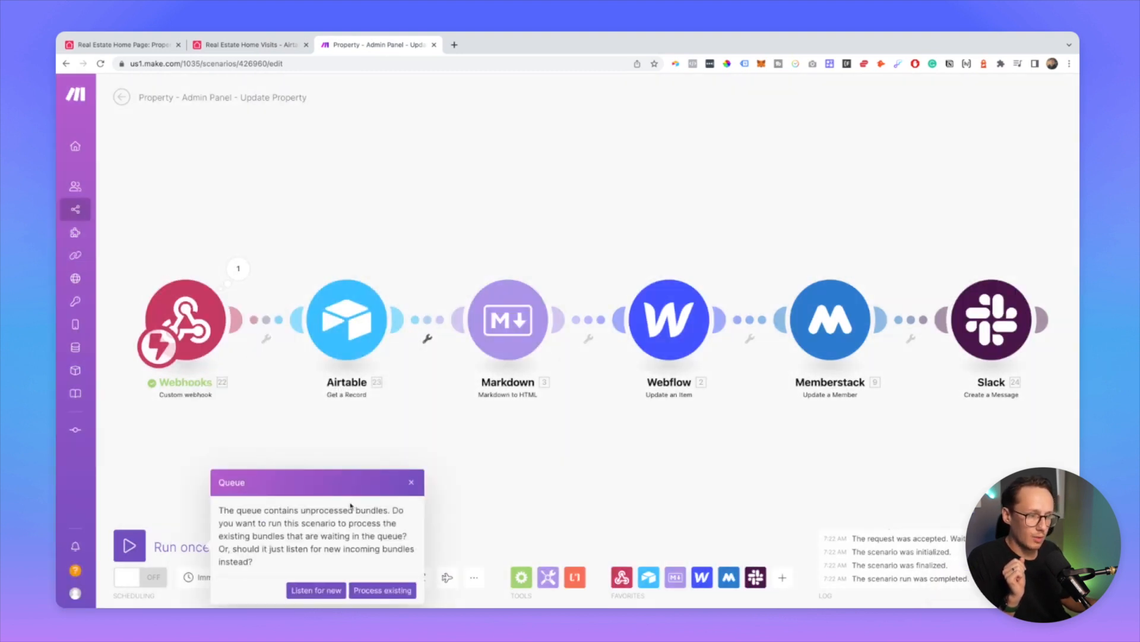
pyautogui.click(316, 590)
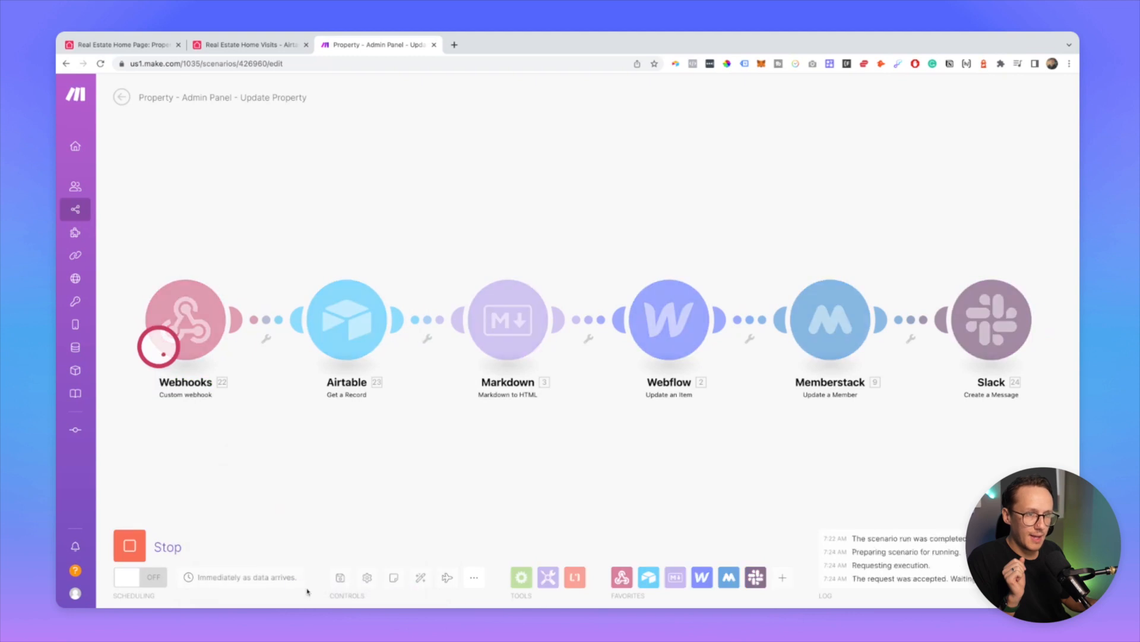
pyautogui.click(258, 49)
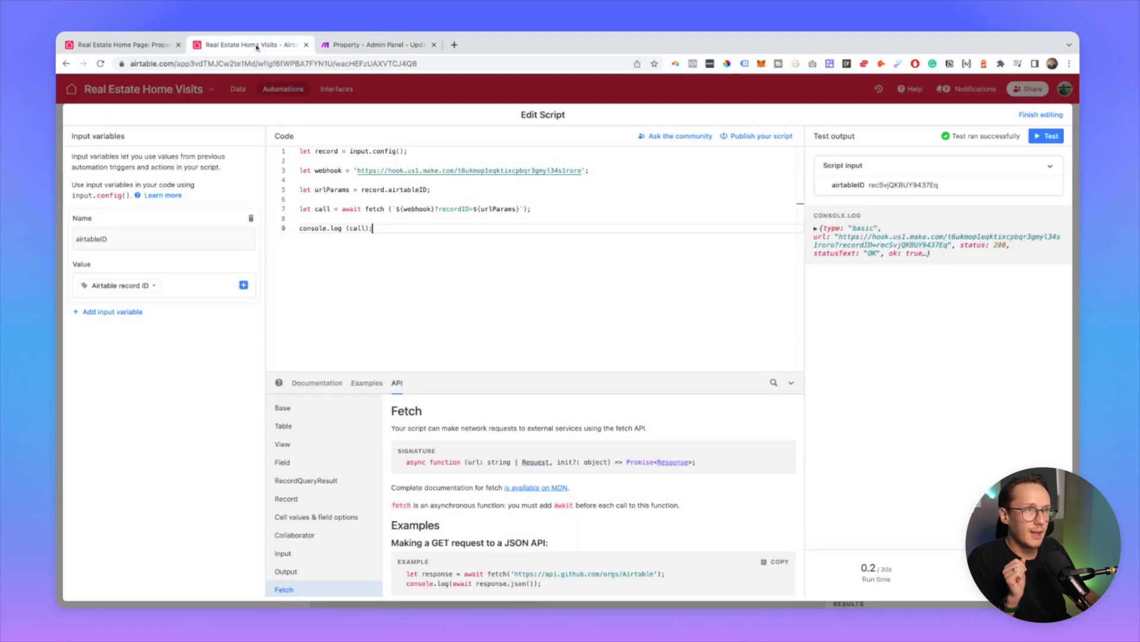
# Step: Test the script, confirm the webhook response shows status 200, and go back to Make
pyautogui.click(1046, 136)
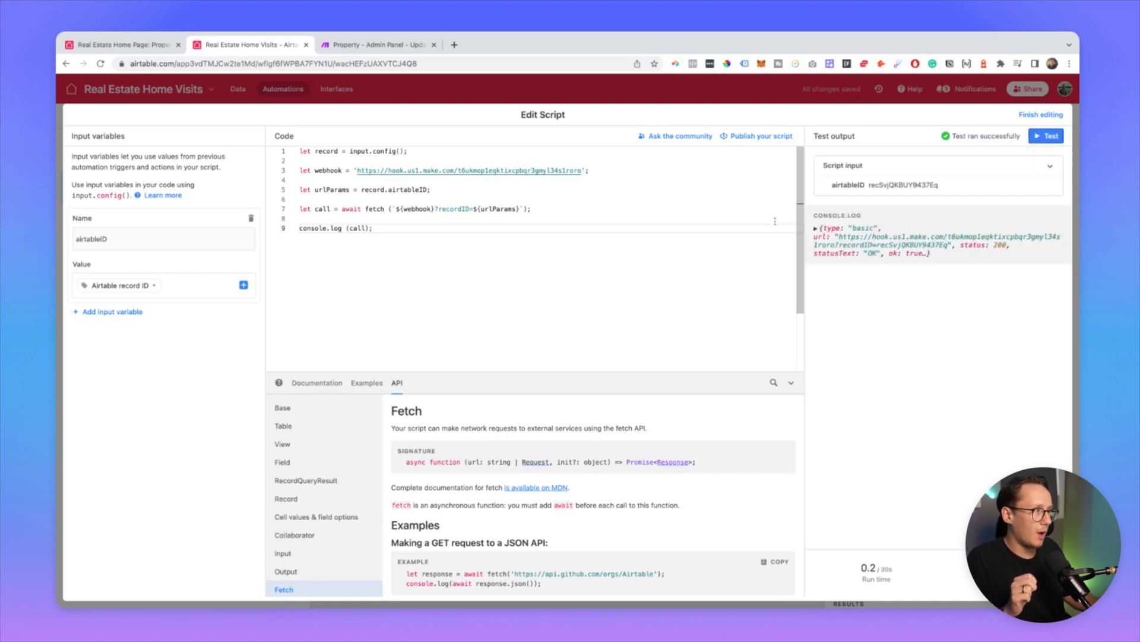
pyautogui.doubleClick(999, 246)
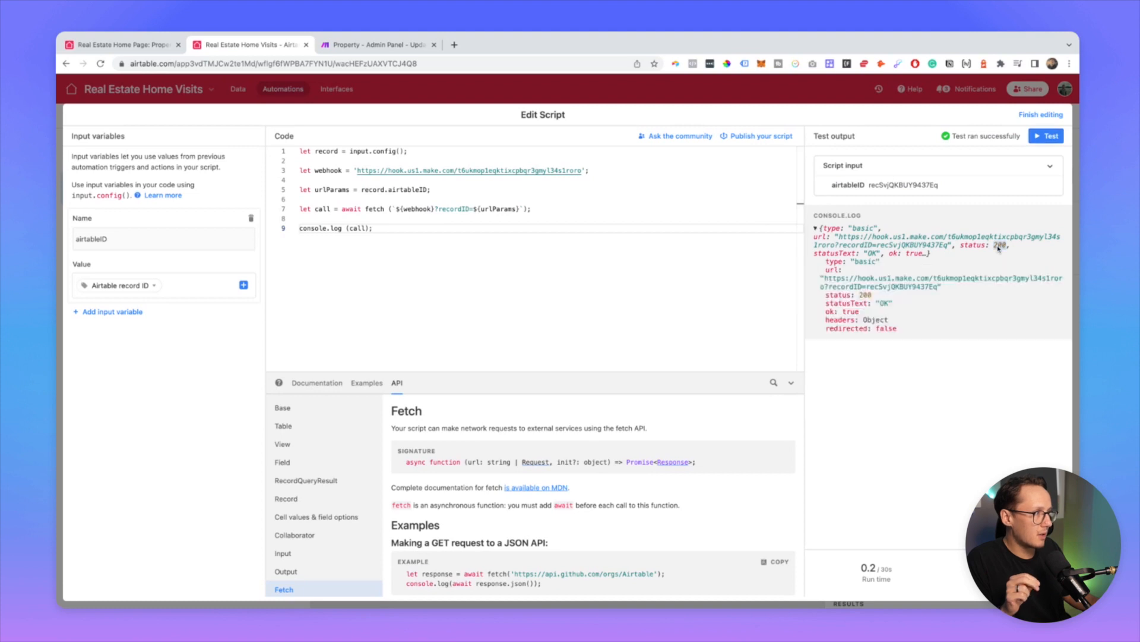
pyautogui.click(999, 246)
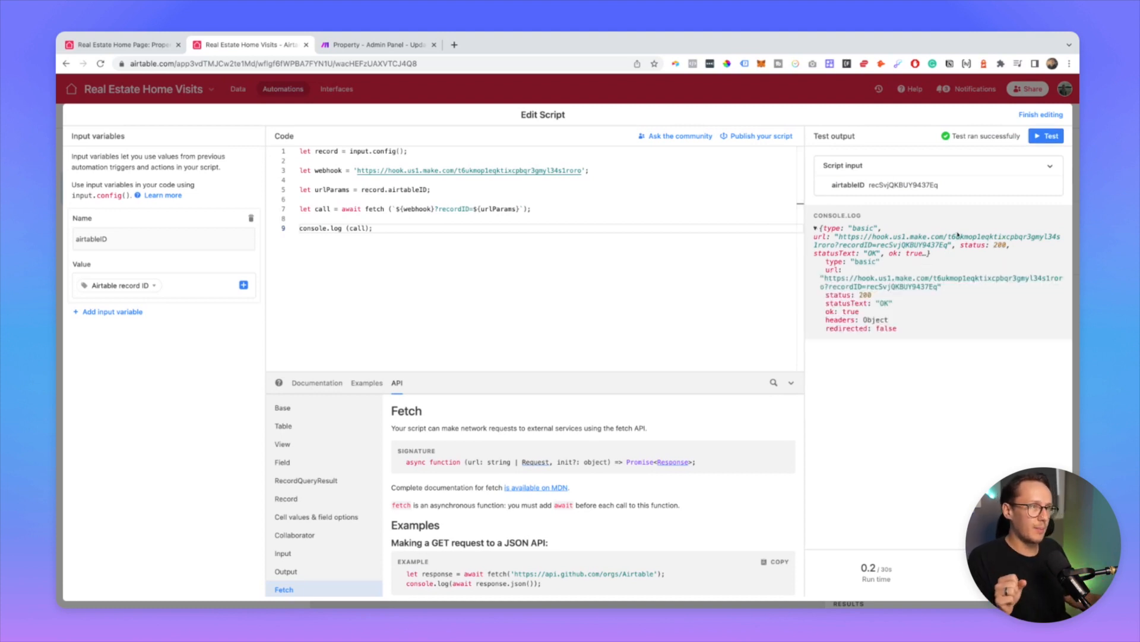
pyautogui.click(380, 46)
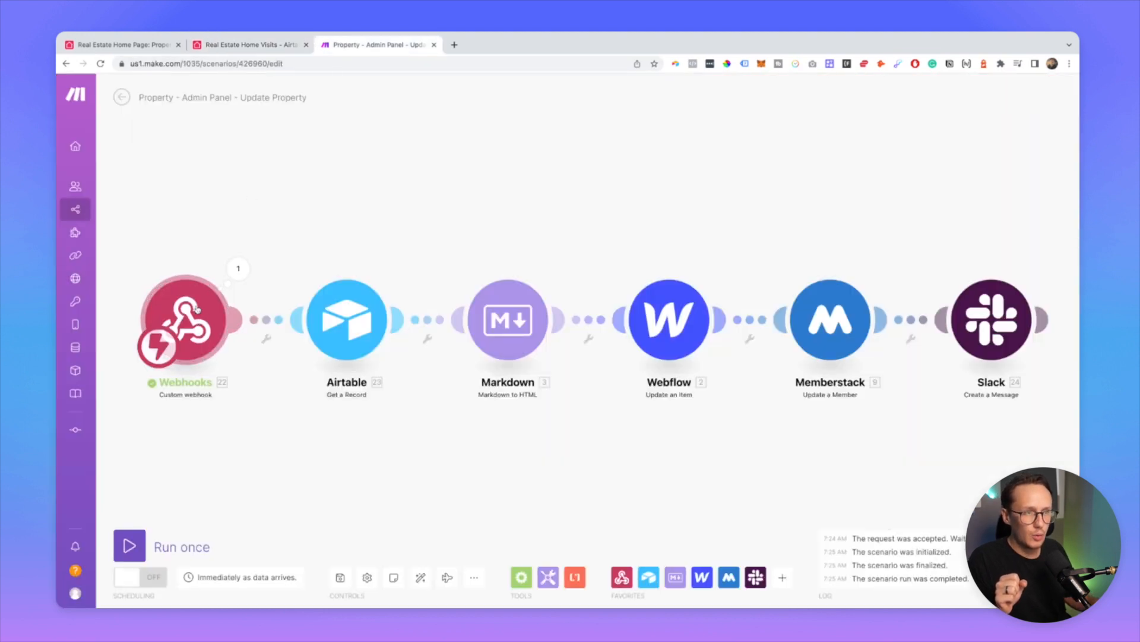
# Step: Copy the recordID value from the bundle the webhook received
pyautogui.click(238, 268)
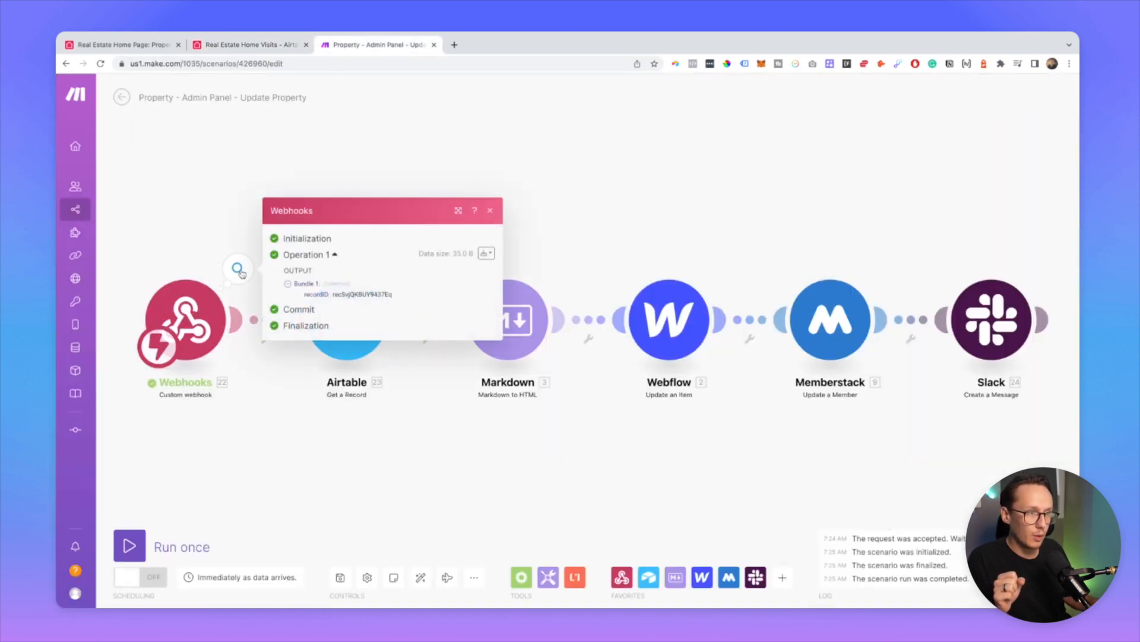
pyautogui.doubleClick(355, 293)
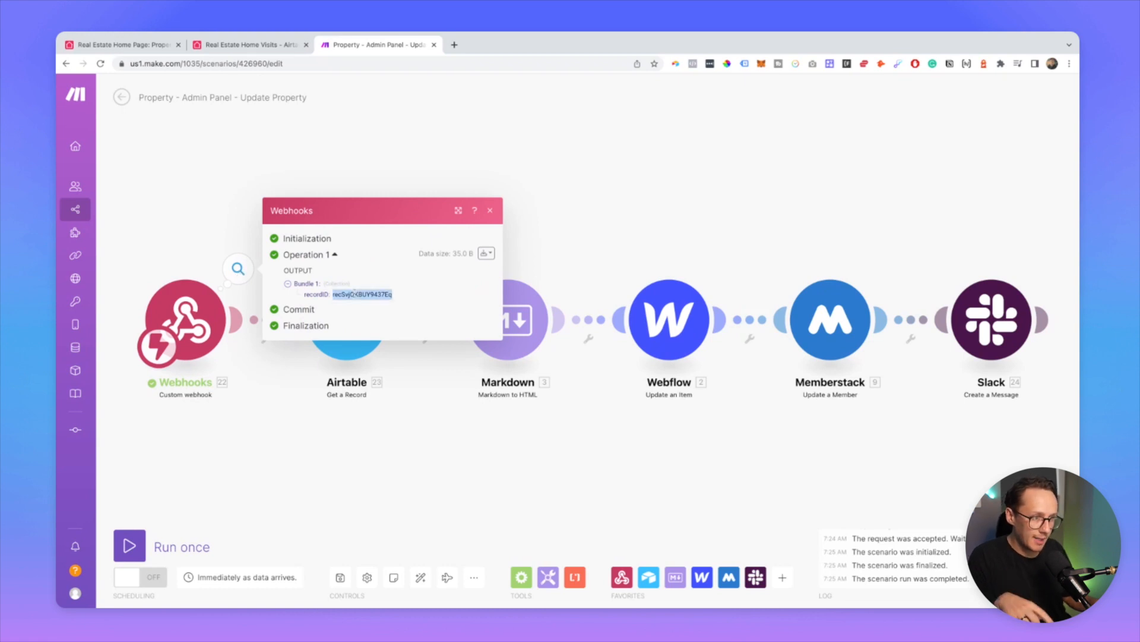
pyautogui.click(356, 462)
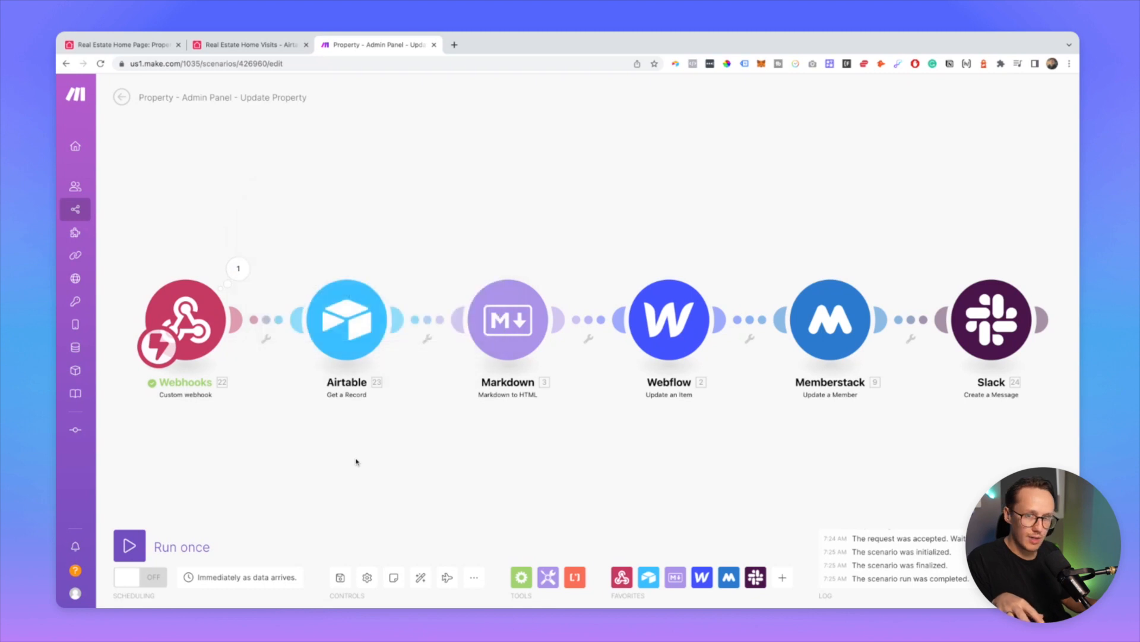
# Step: Run only the Airtable Get a Record module with the pasted record ID and view the retrieved record
pyautogui.click(347, 319)
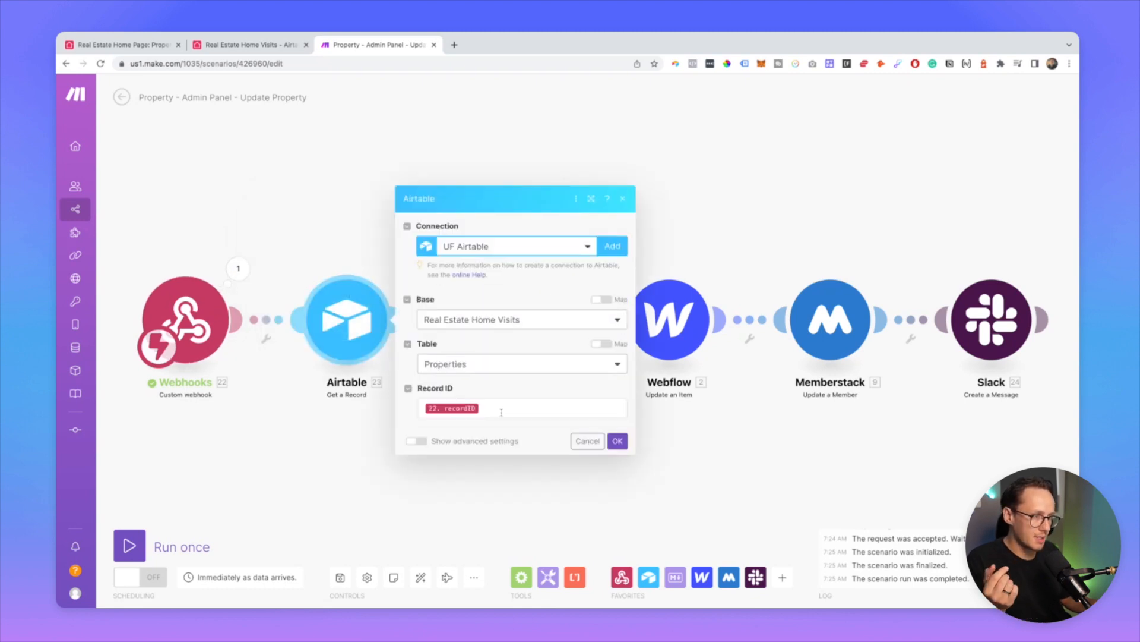
pyautogui.rightClick(349, 331)
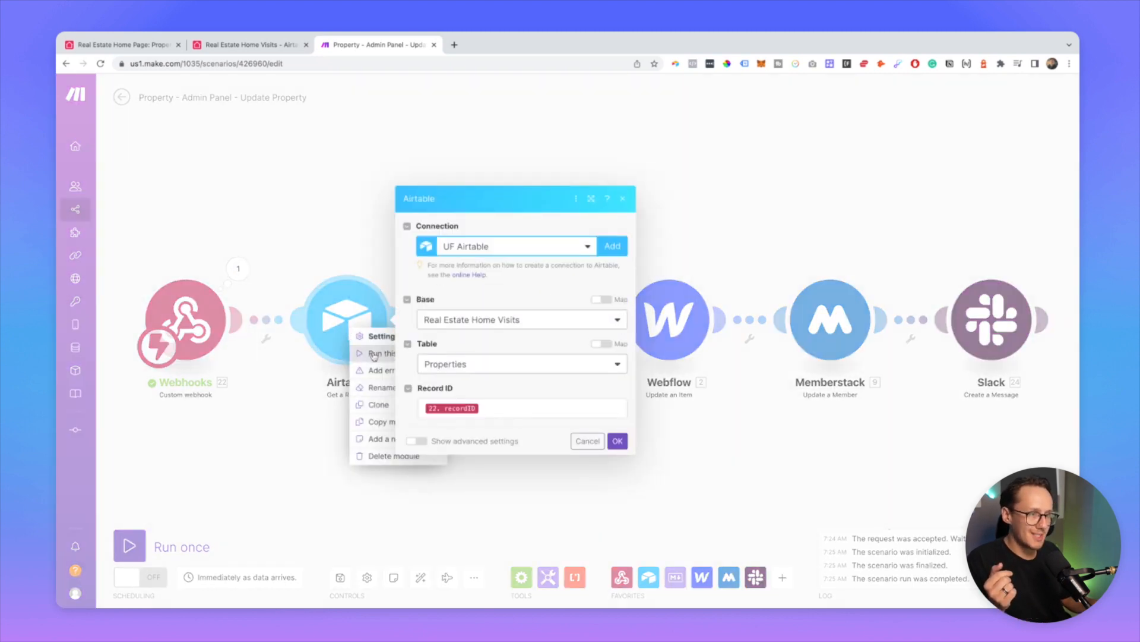
pyautogui.click(363, 355)
pyautogui.click(448, 372)
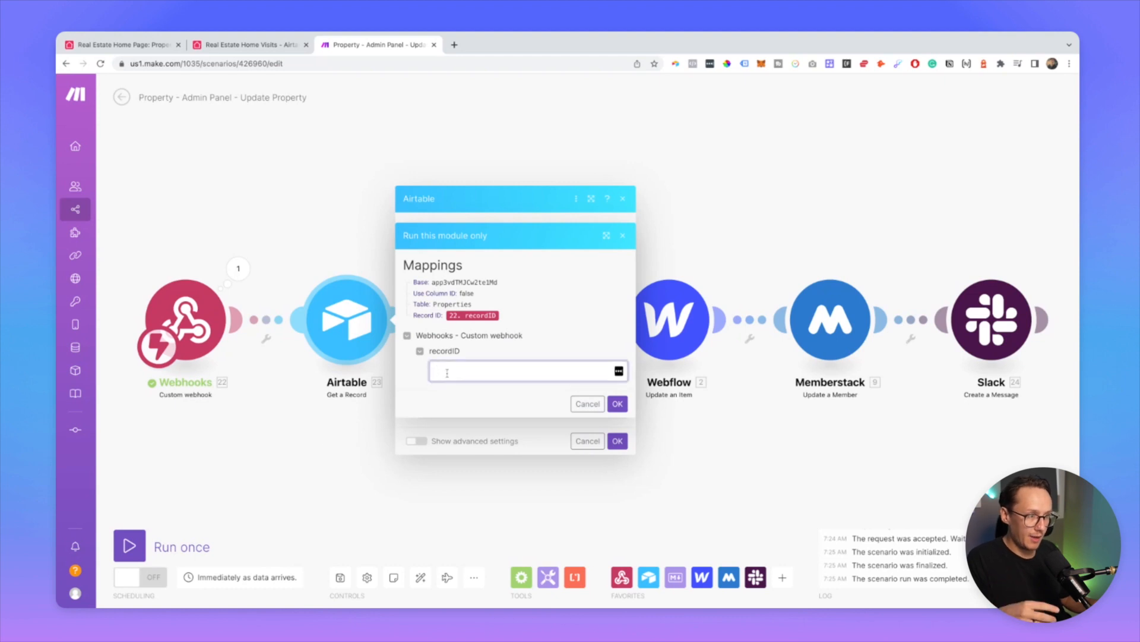
pyautogui.write('recSvjQKBUY9437Eg')
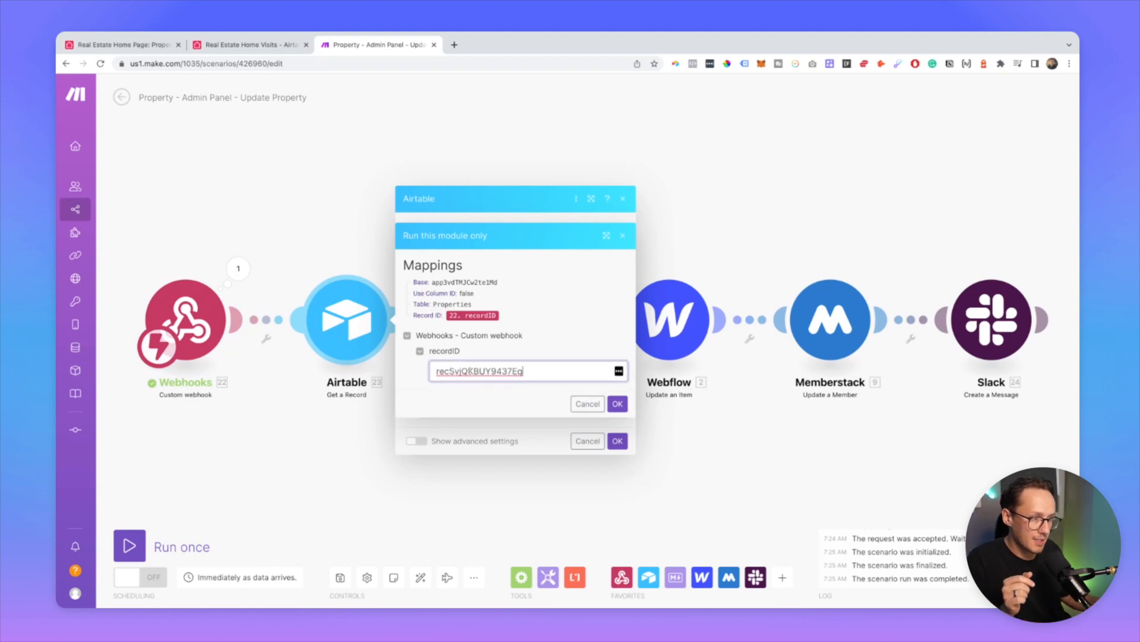
pyautogui.click(618, 404)
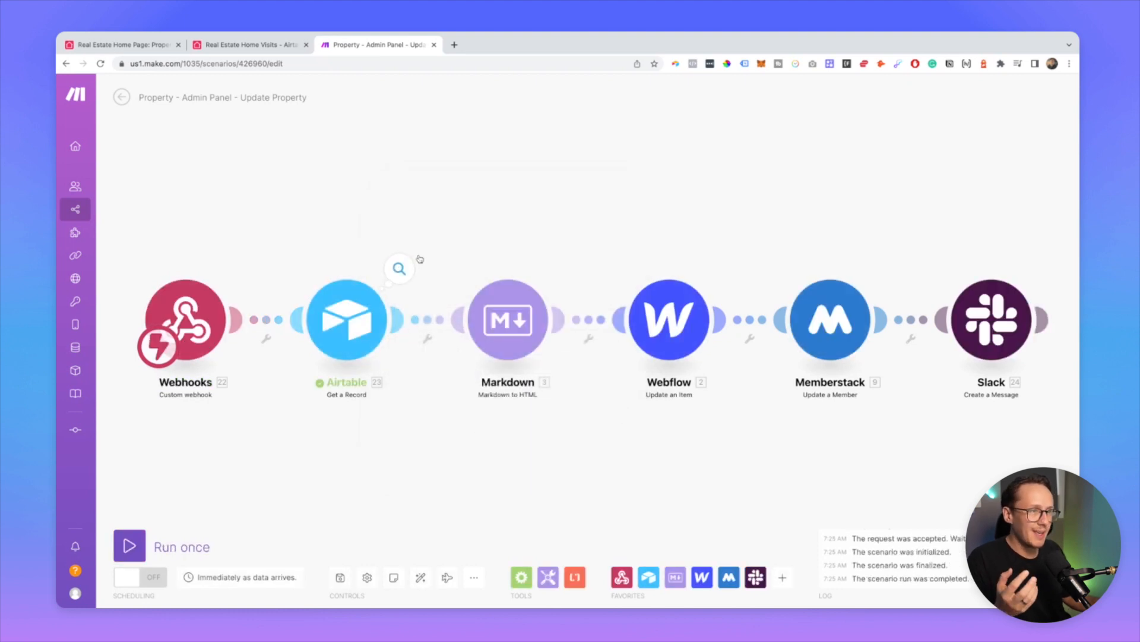
pyautogui.click(401, 267)
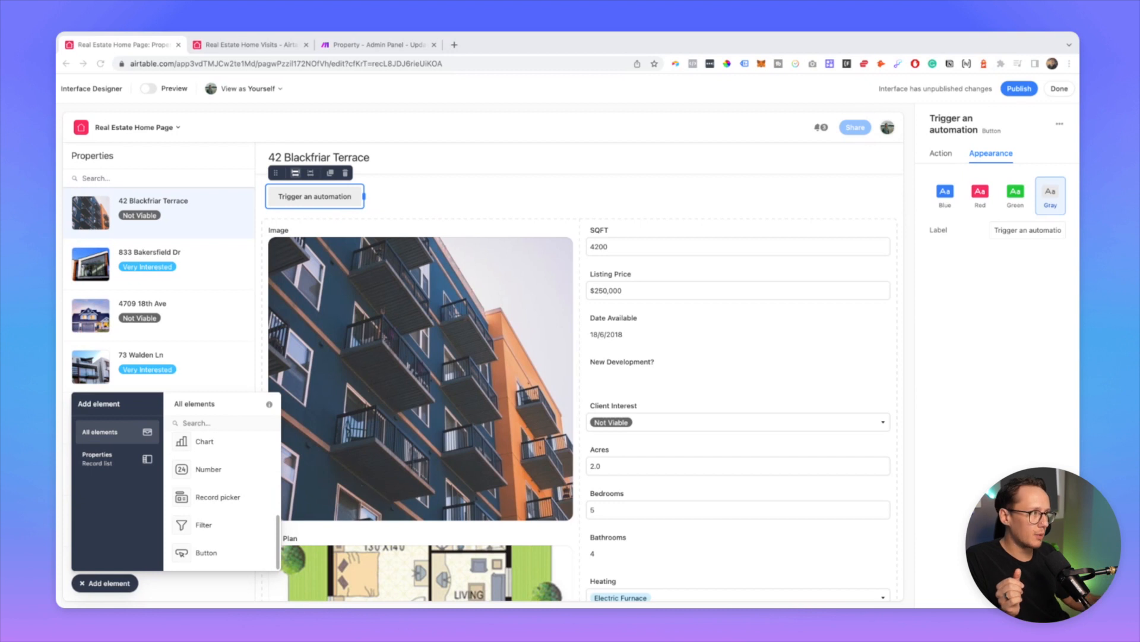
# Step: Relabel the button 'Update Property', colour it Blue, and publish the interface
pyautogui.tripleClick(1025, 226)
pyautogui.write('Upd')
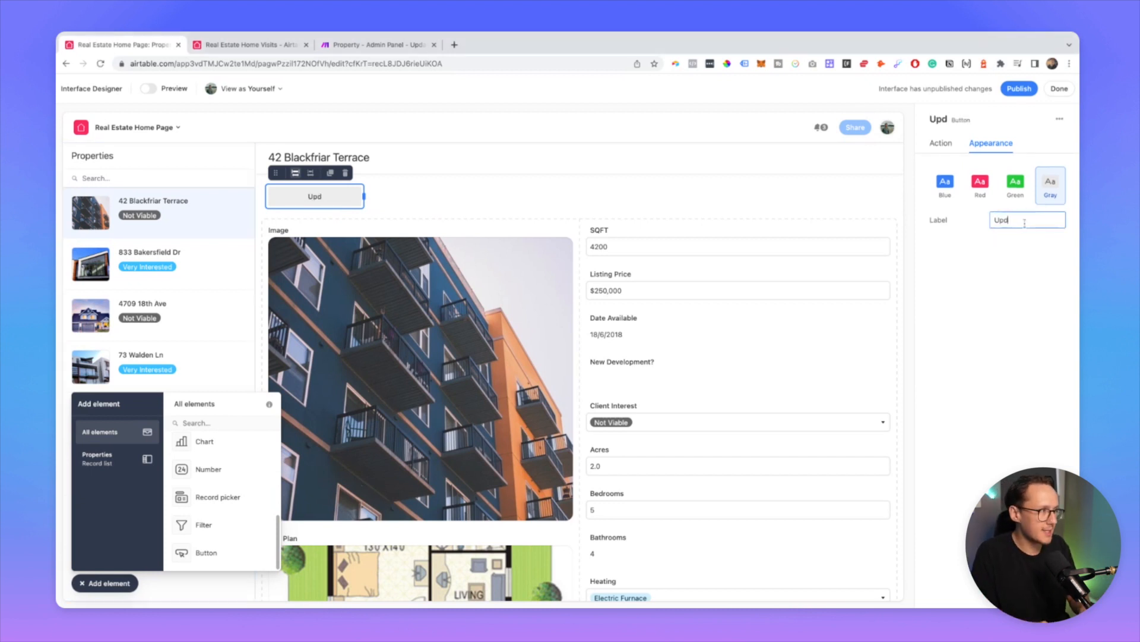
pyautogui.write('ate Property')
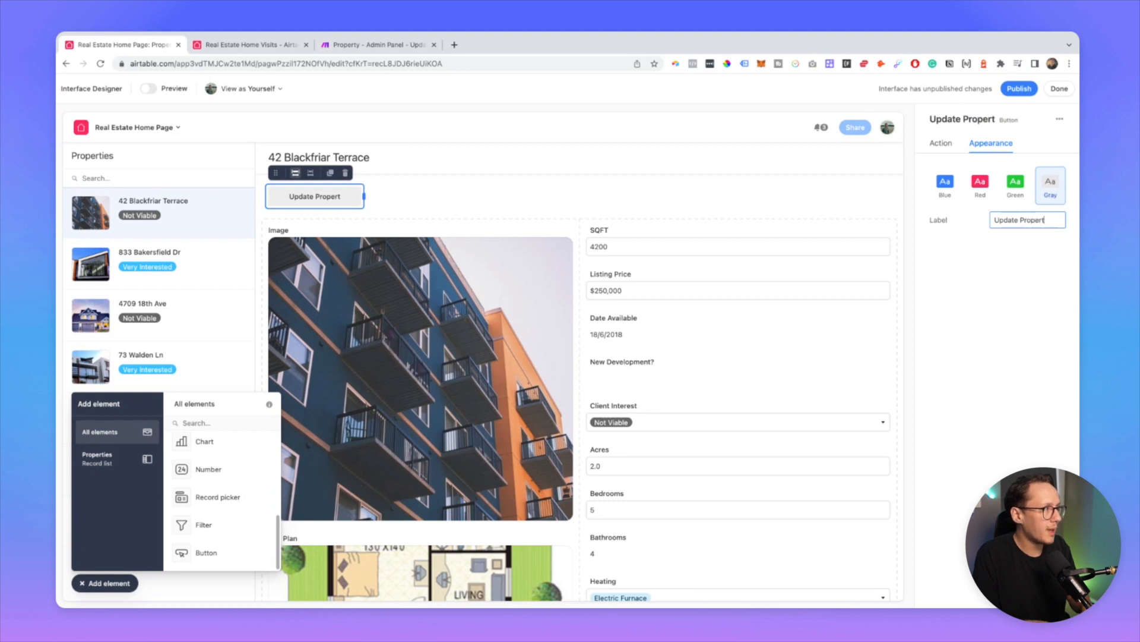
pyautogui.click(945, 181)
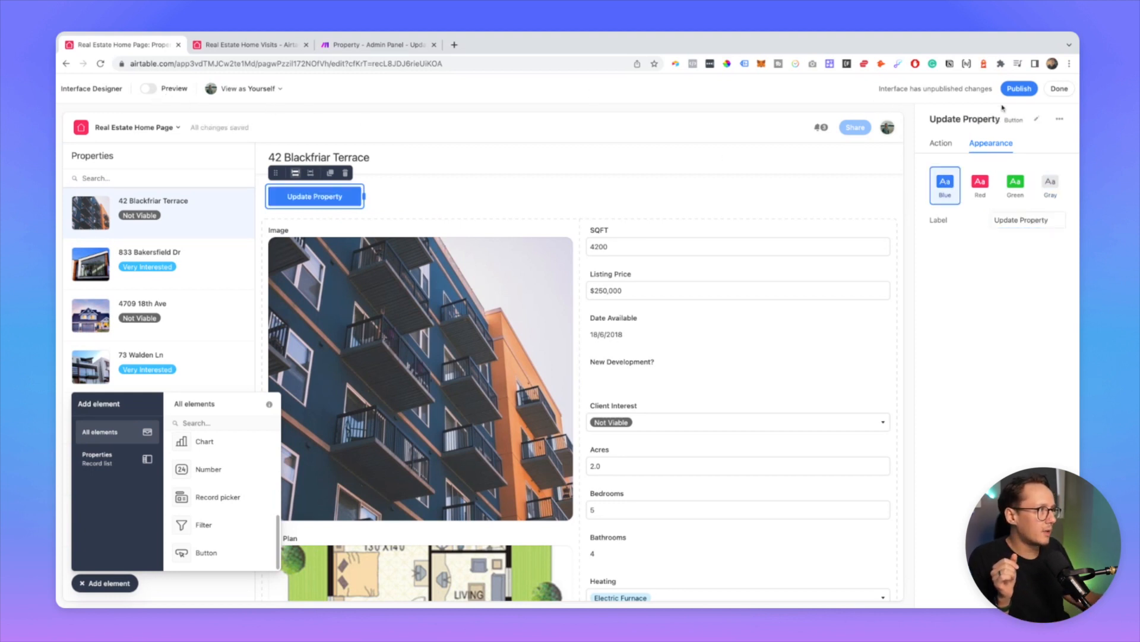
pyautogui.click(1019, 89)
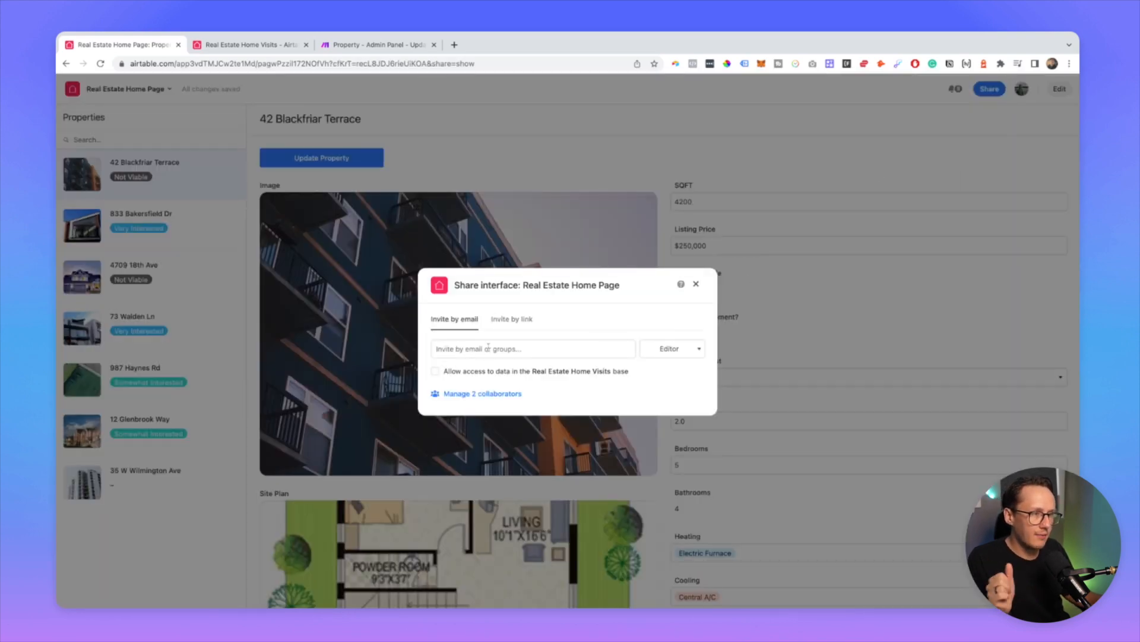
pyautogui.click(696, 283)
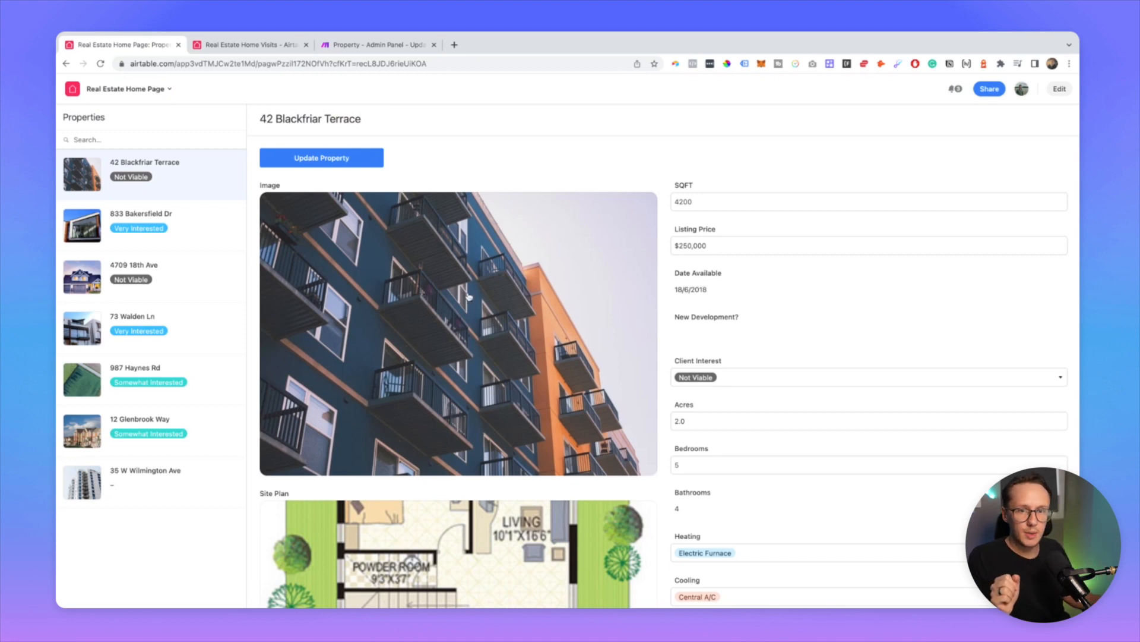
pyautogui.click(175, 227)
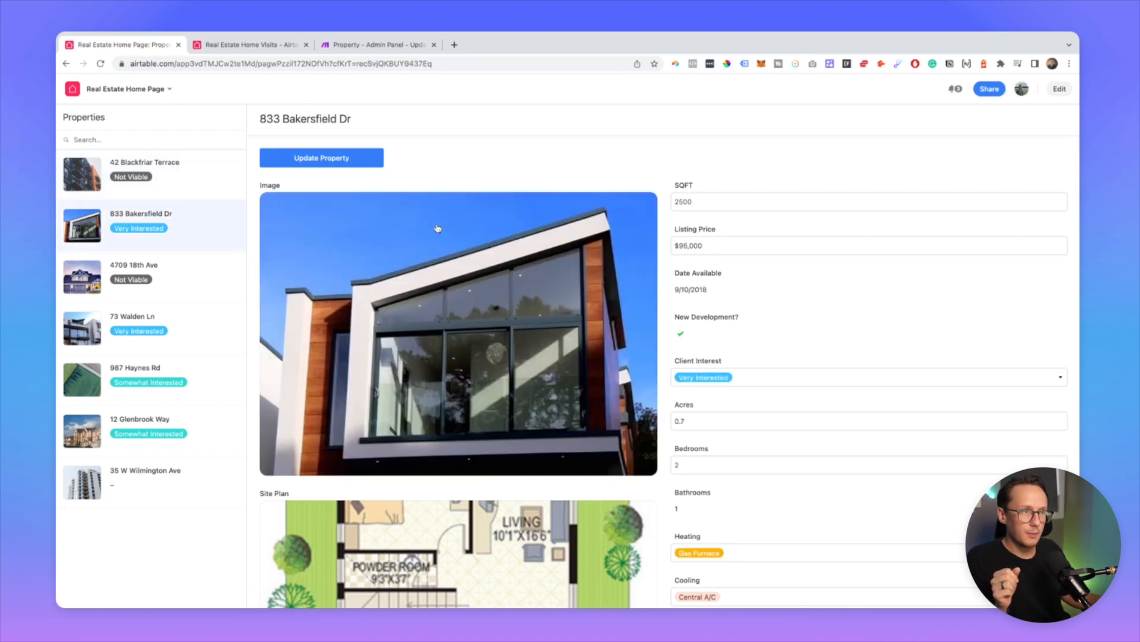
pyautogui.scroll(-1, 858, 300)
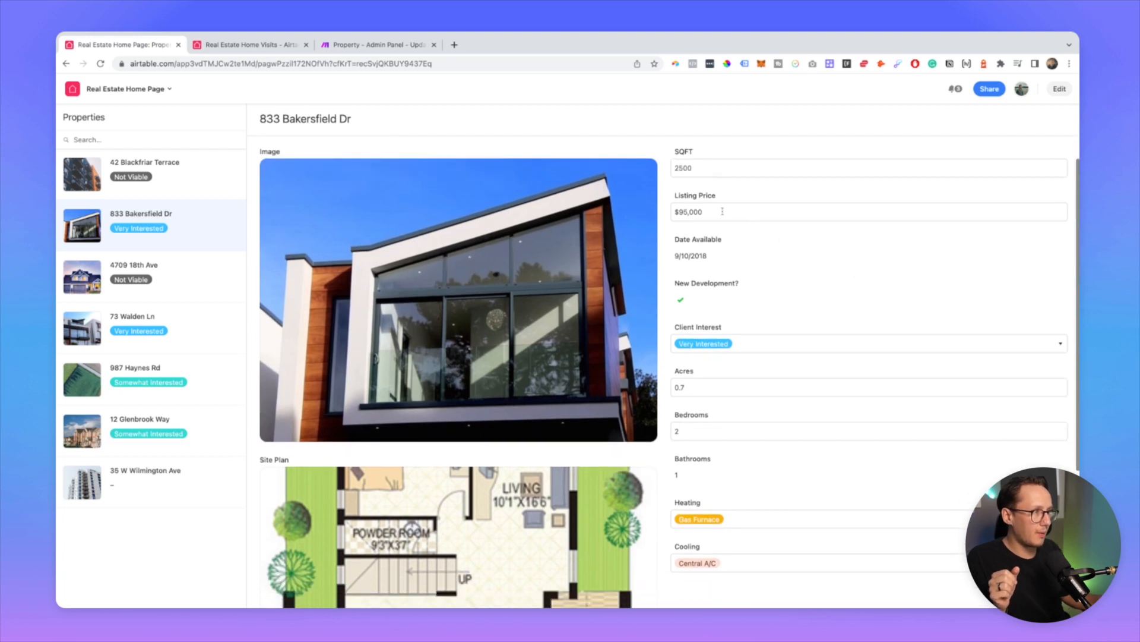
pyautogui.click(684, 211)
pyautogui.press('BackSpace')
pyautogui.write('10')
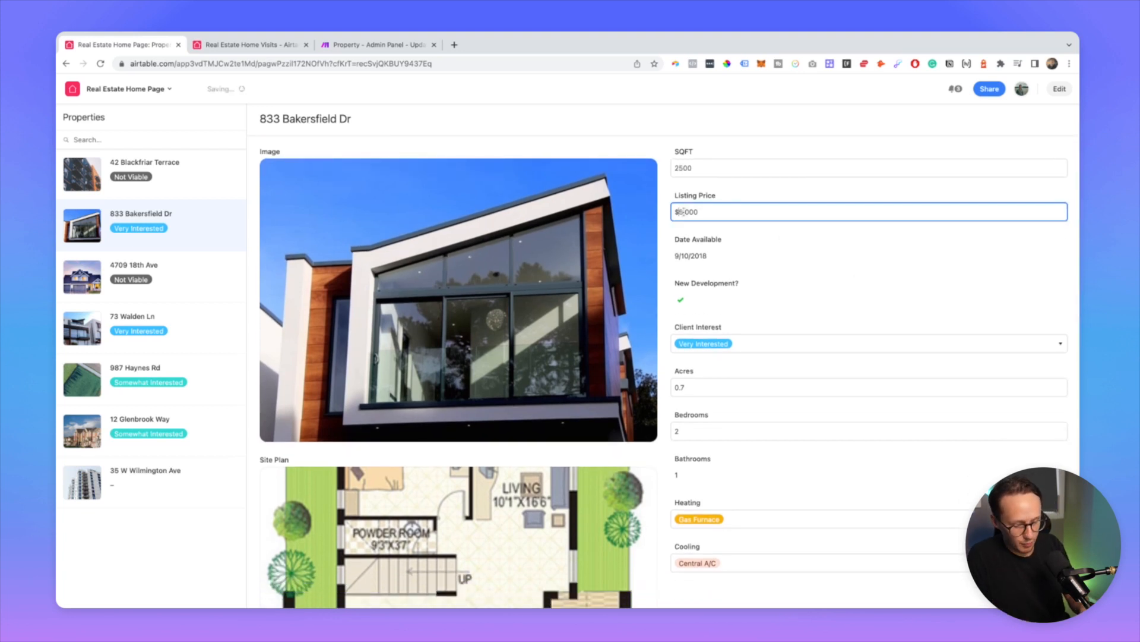
pyautogui.click(453, 138)
# Step: Trigger the Update Property automation and check the resulting run in Make
pyautogui.scroll(1, 446, 178)
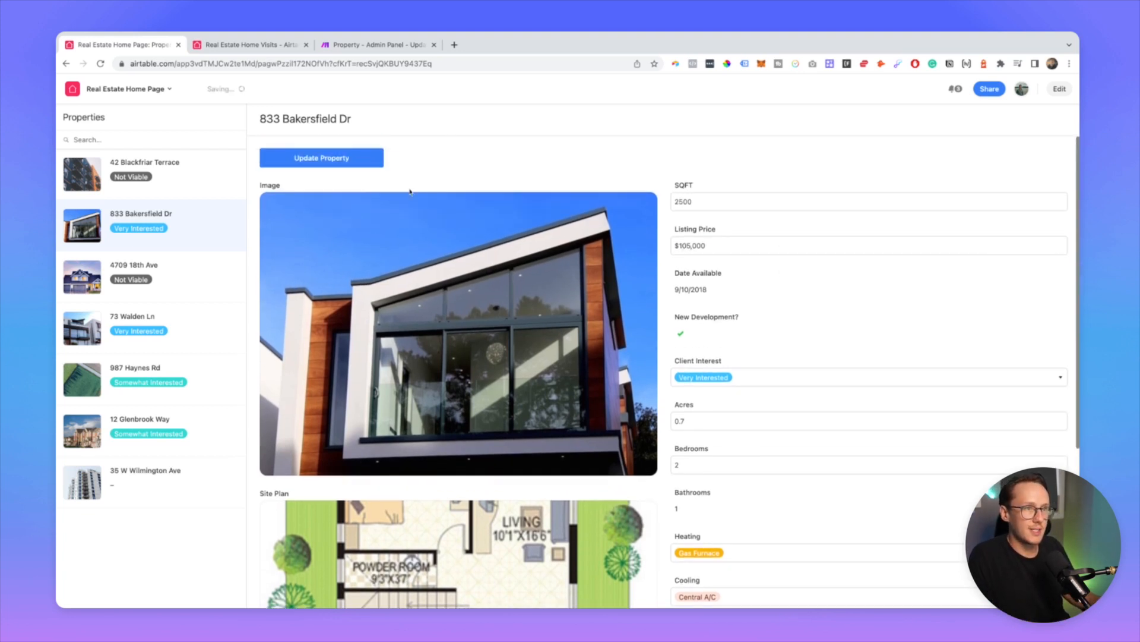
pyautogui.click(313, 160)
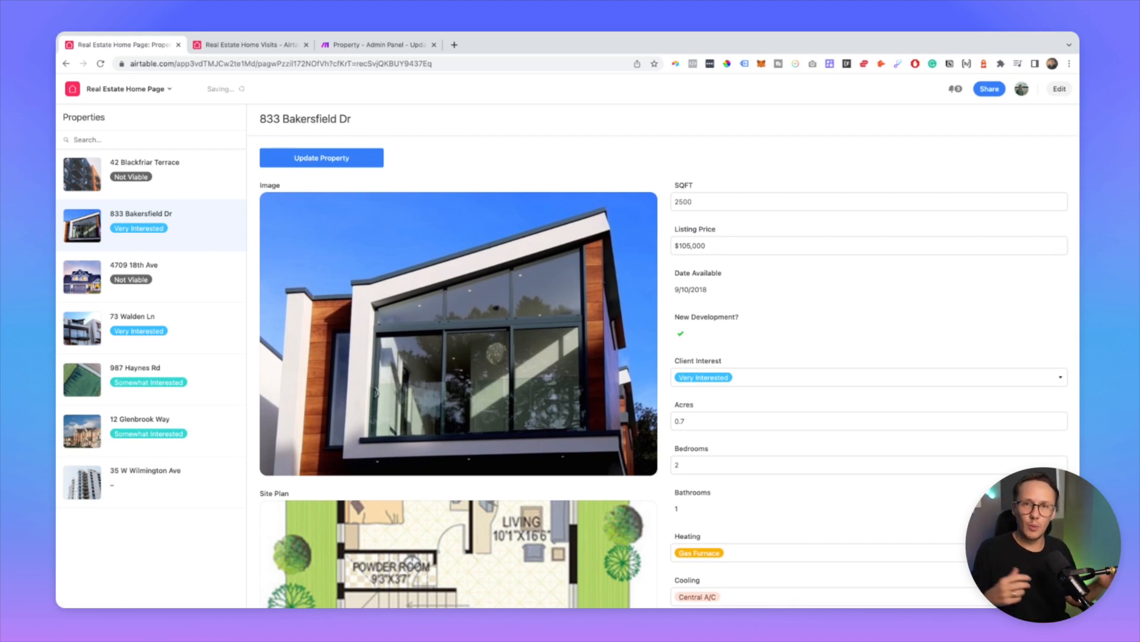
pyautogui.click(360, 46)
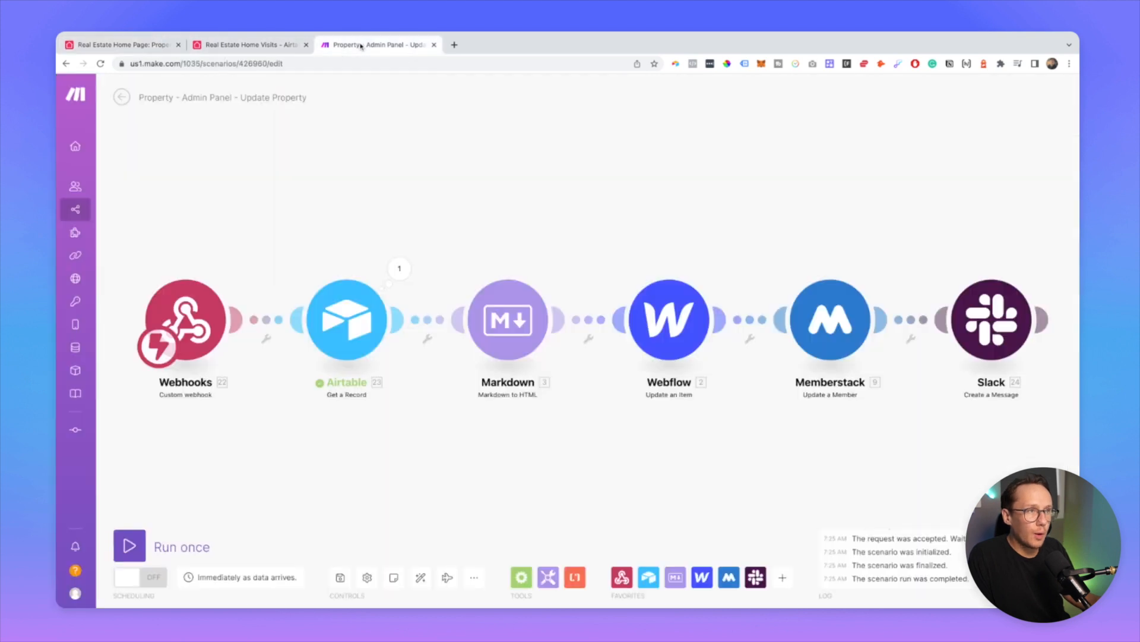